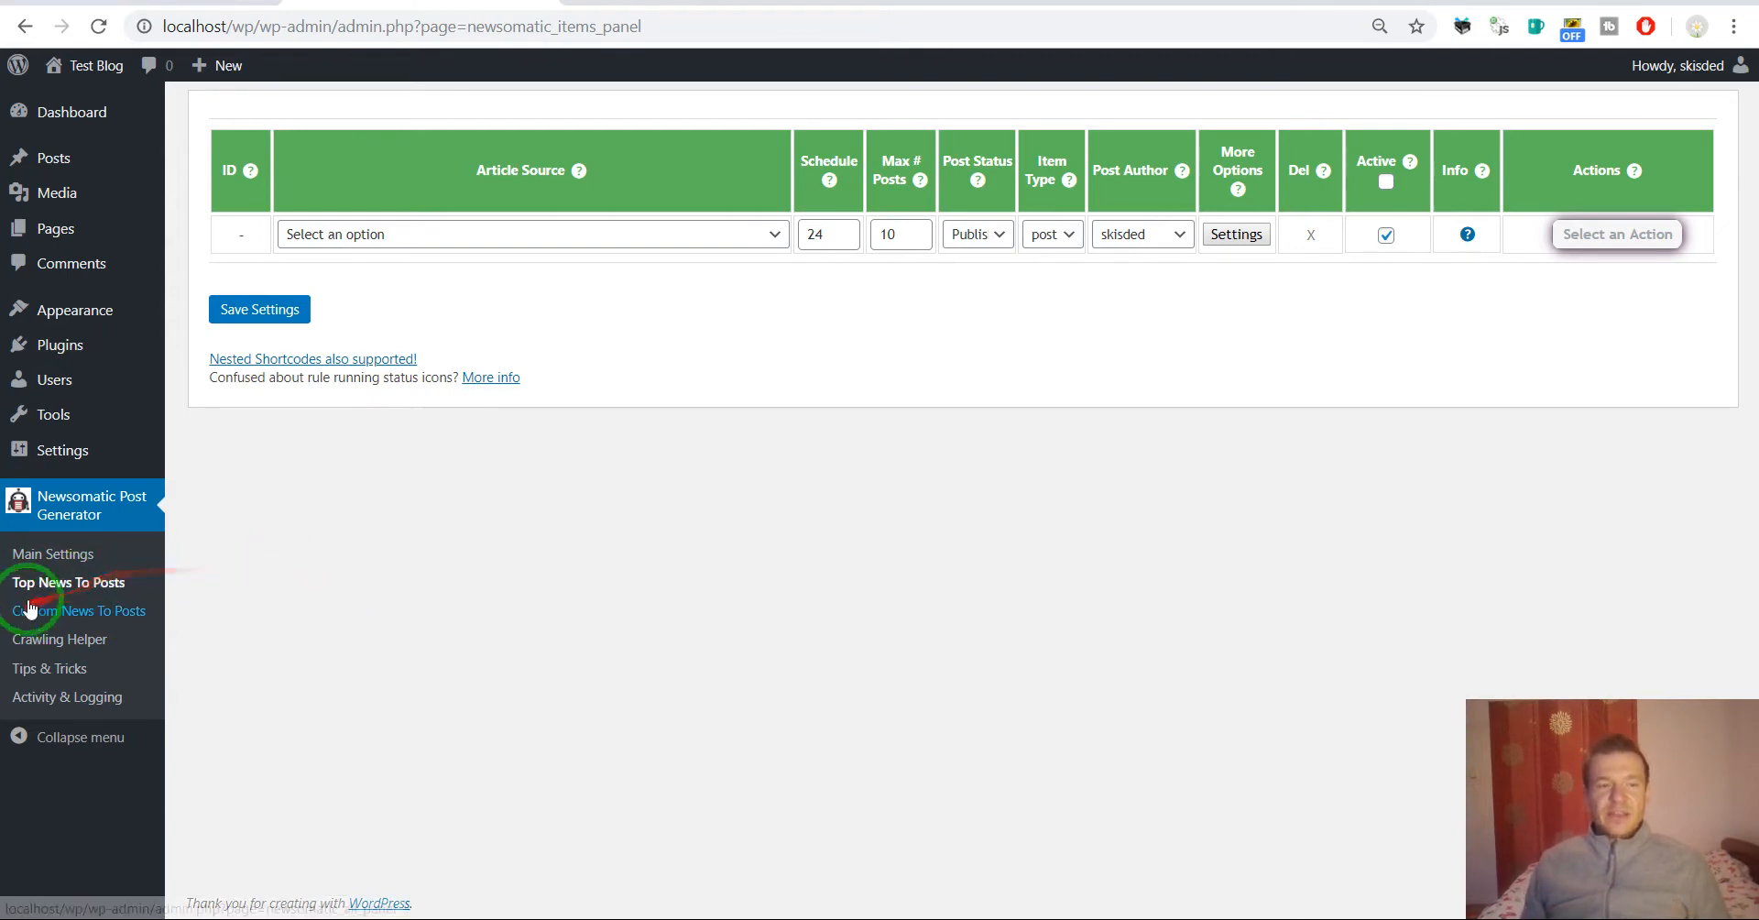
Switch to the News API site and examine the Top headlines endpoint in its documentation
{"action": "left_click", "coordinate": [605, 1]}
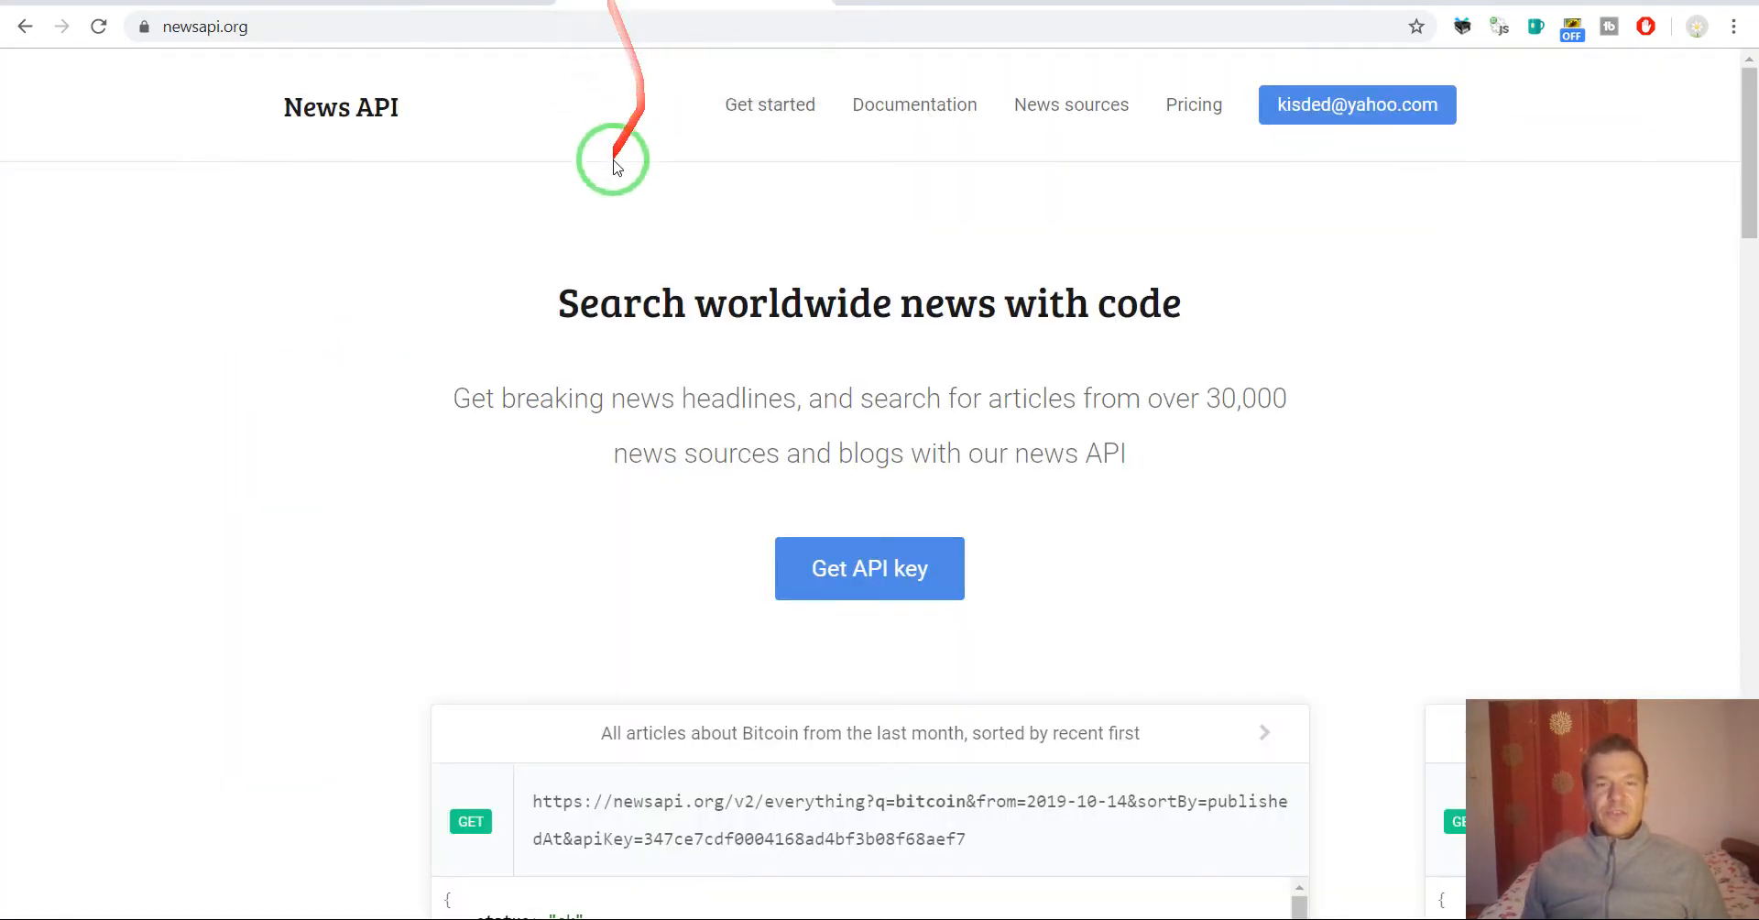
{"action": "left_click", "coordinate": [904, 117]}
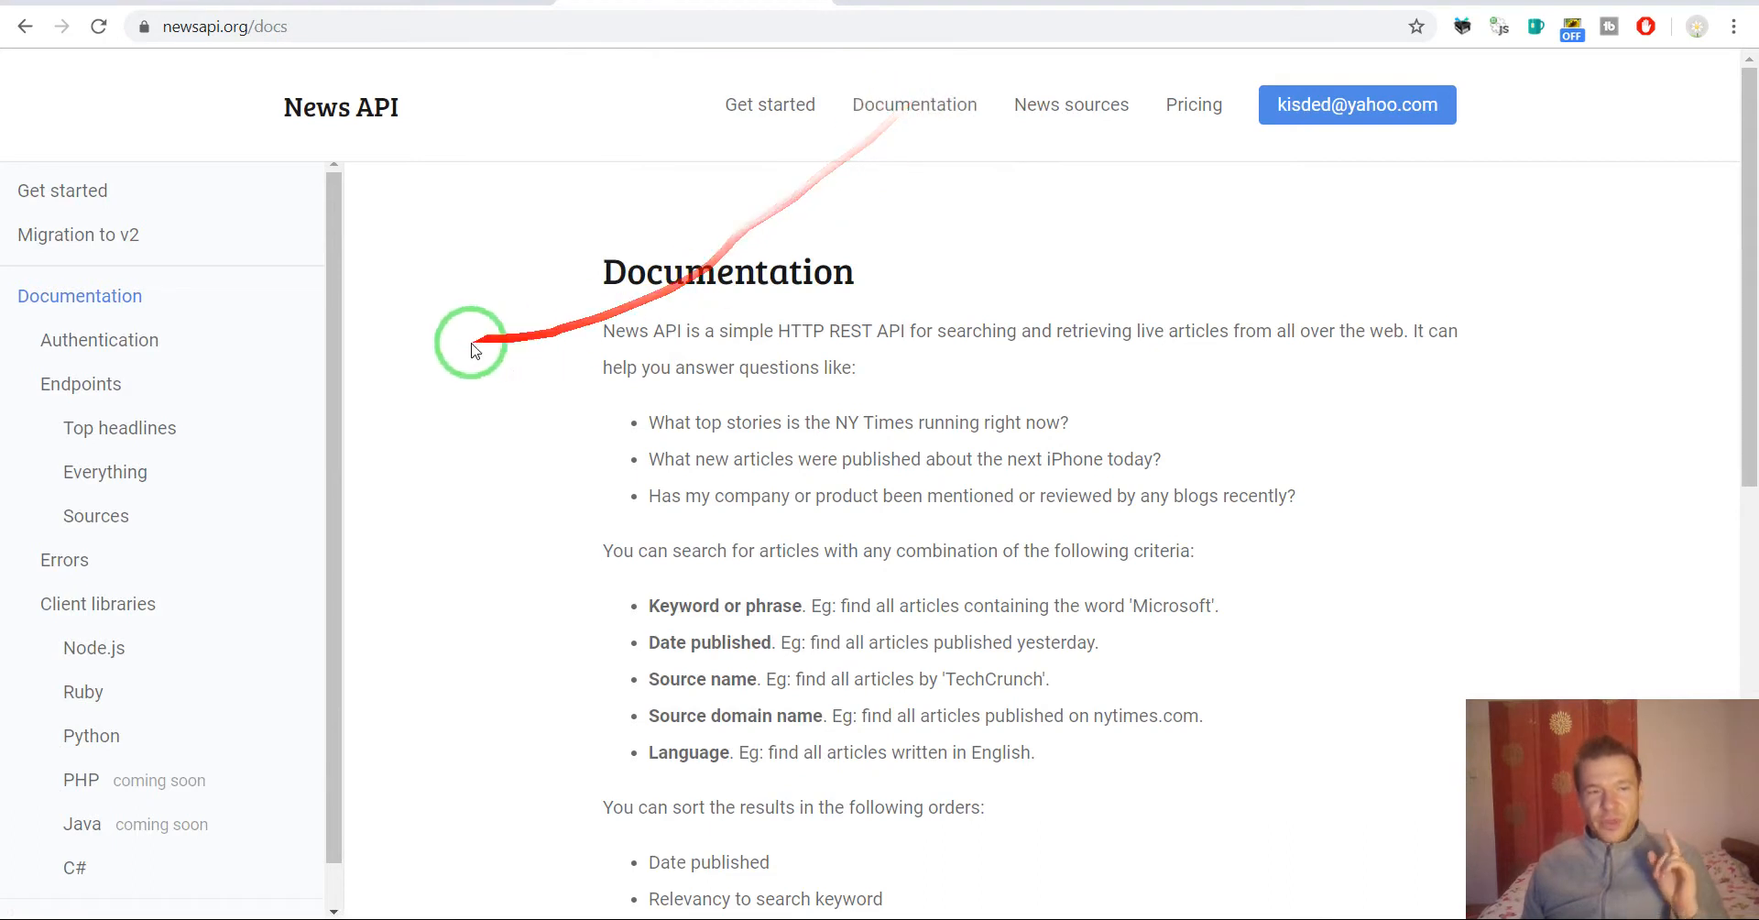
{"action": "left_click", "coordinate": [126, 433]}
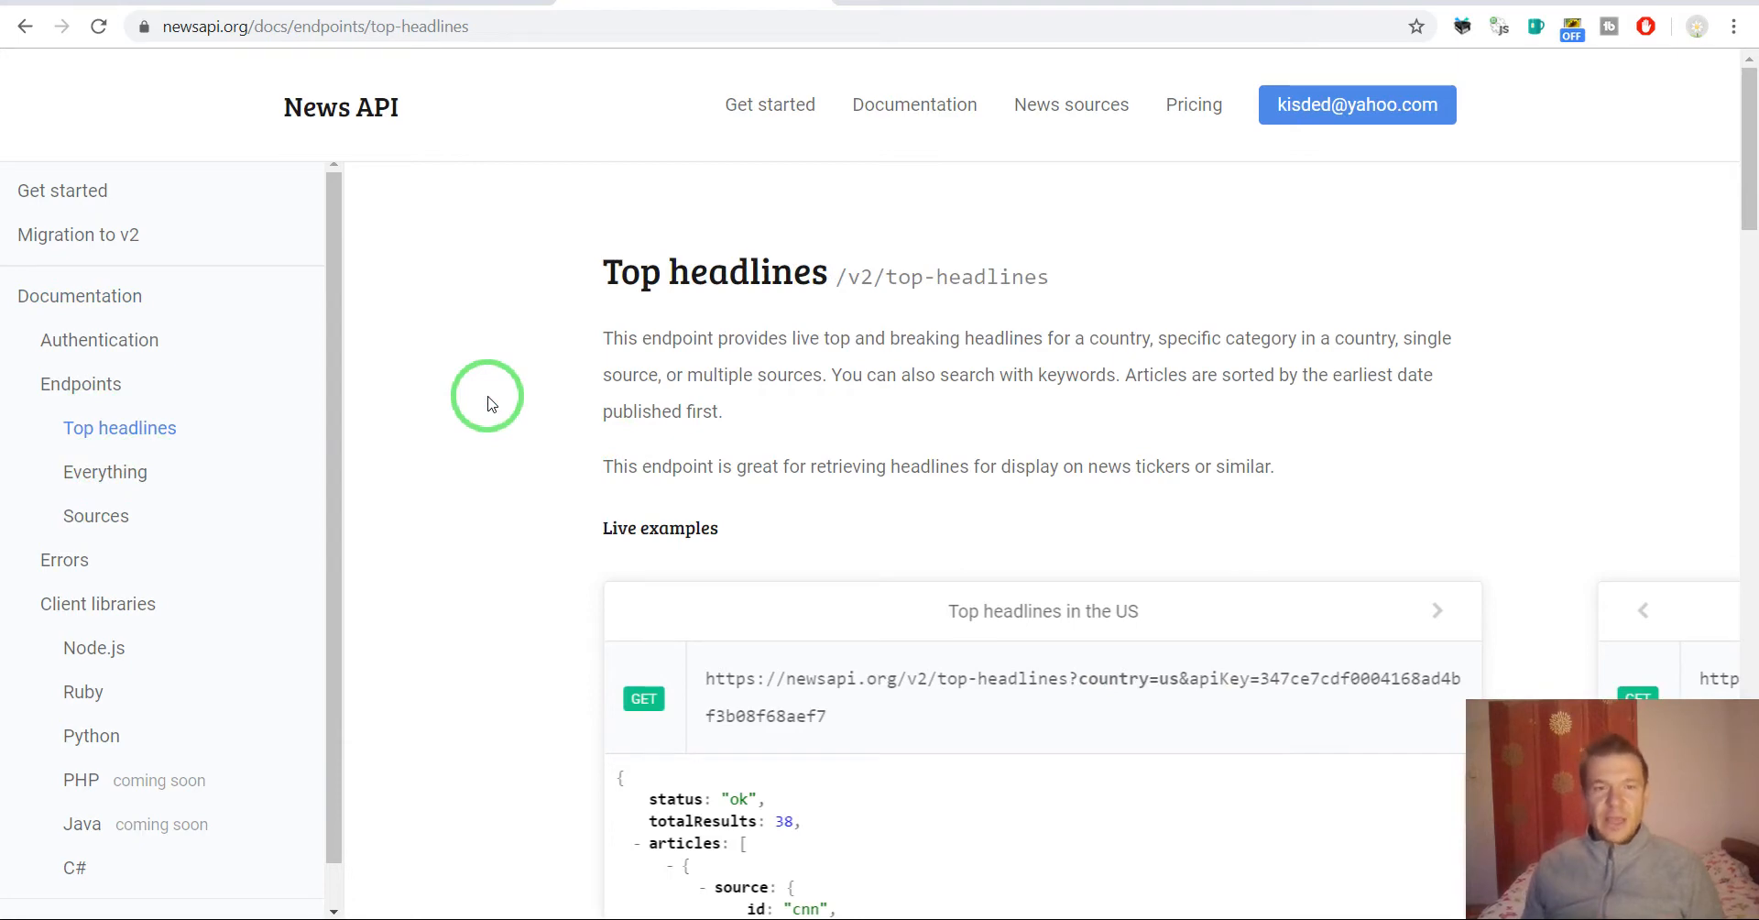
{"action": "left_click", "coordinate": [389, 2]}
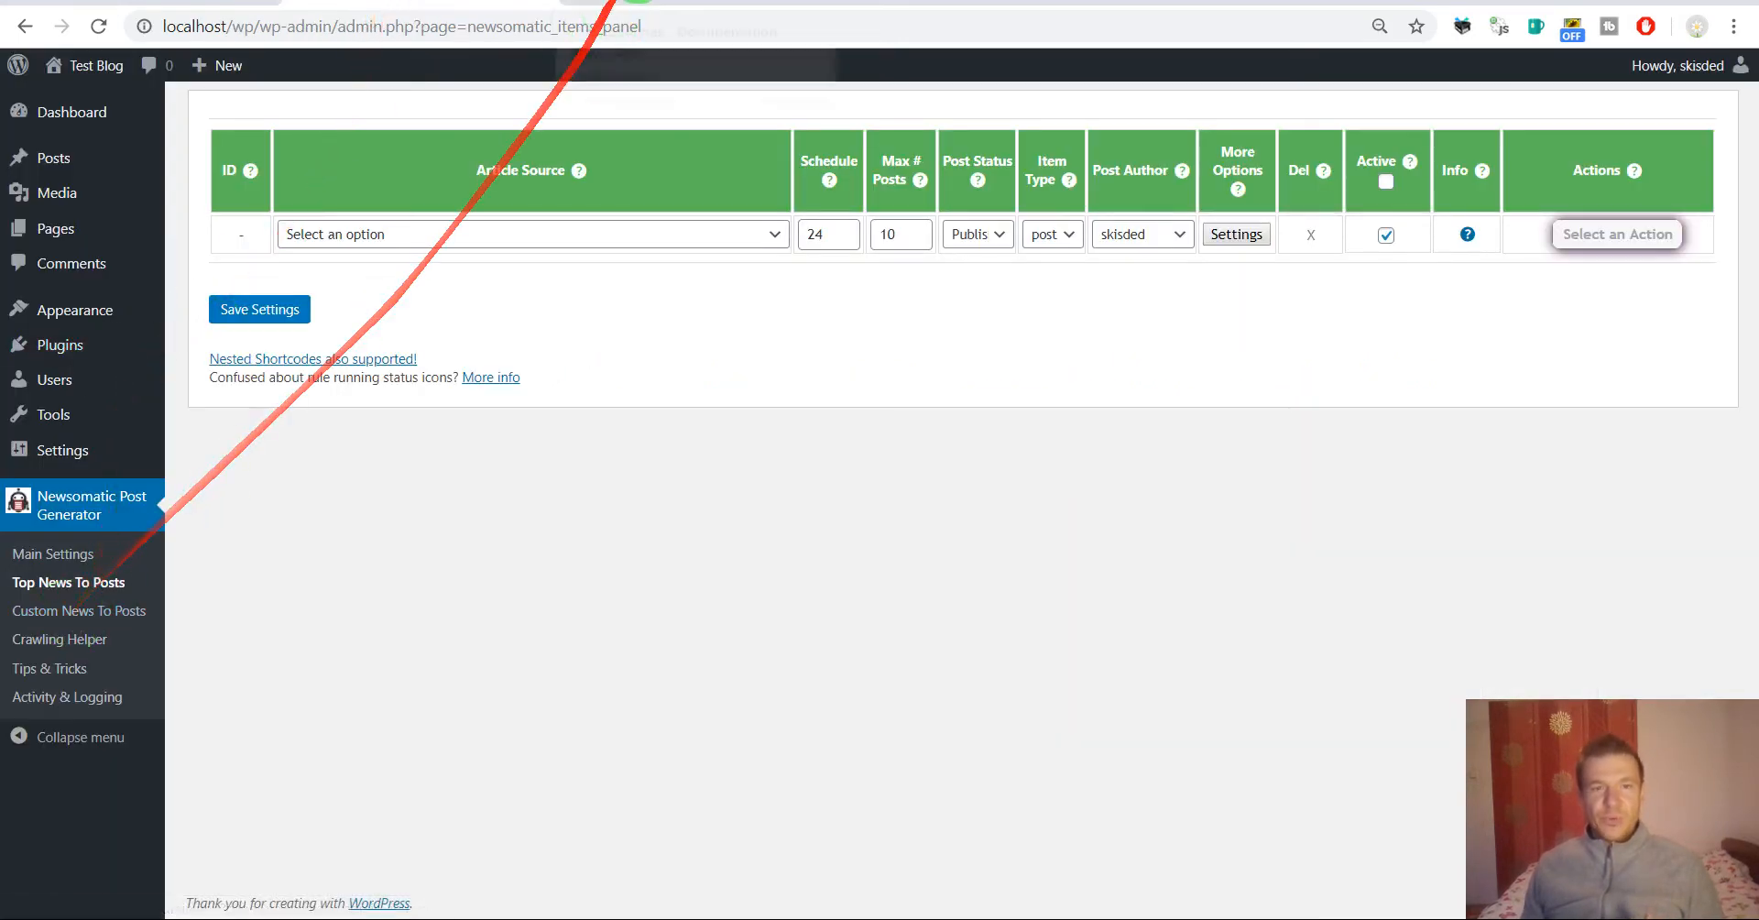
{"action": "left_click", "coordinate": [659, 2]}
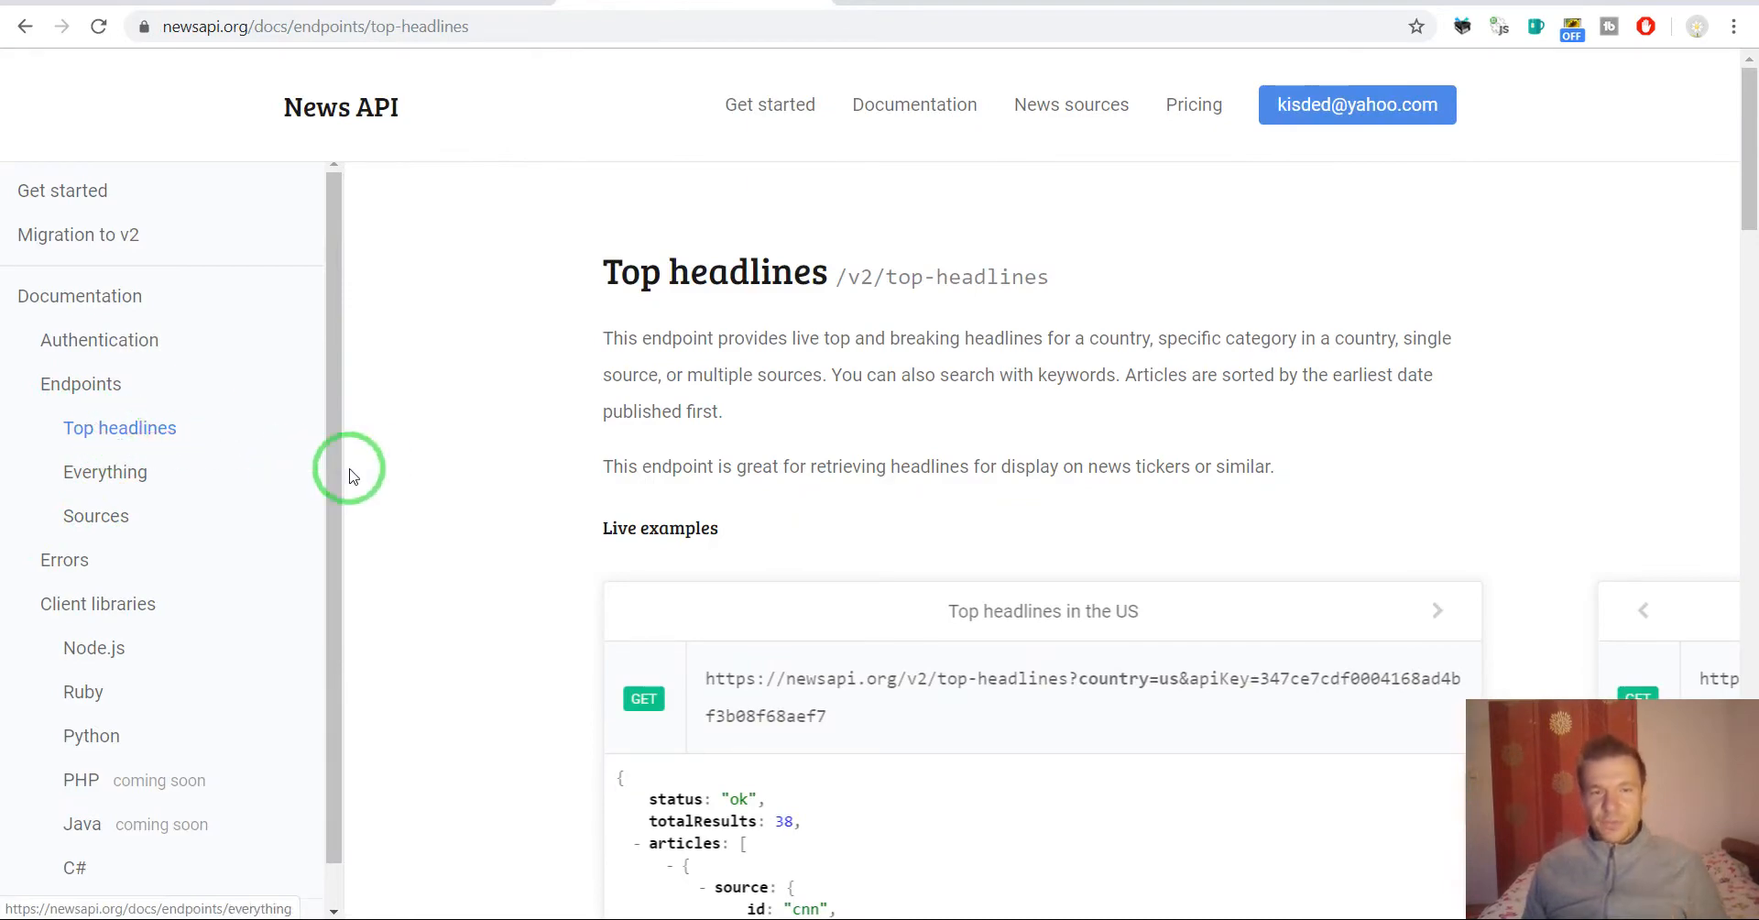
{"action": "scroll", "coordinate": [383, 447], "scroll_direction": "down", "scroll_amount": 5}
{"action": "scroll", "coordinate": [384, 454], "scroll_direction": "up", "scroll_amount": 5}
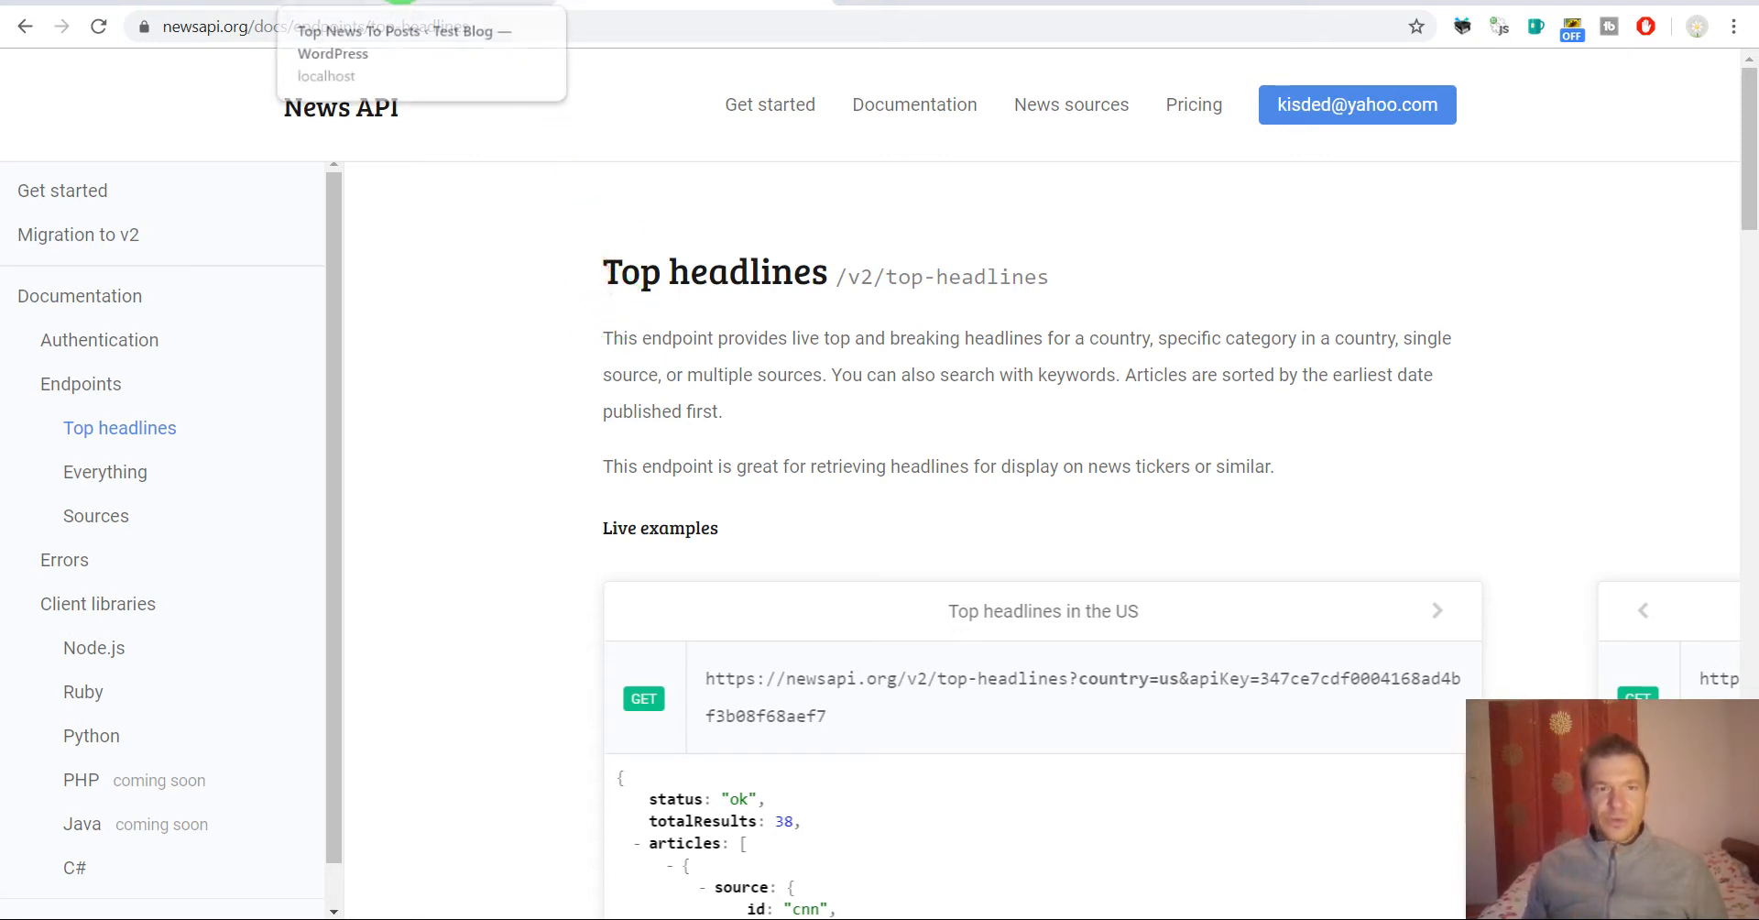
Back in WordPress, create and save a Top News To Posts rule with article source Any and search query string "fukushima"
{"action": "left_click", "coordinate": [415, 2]}
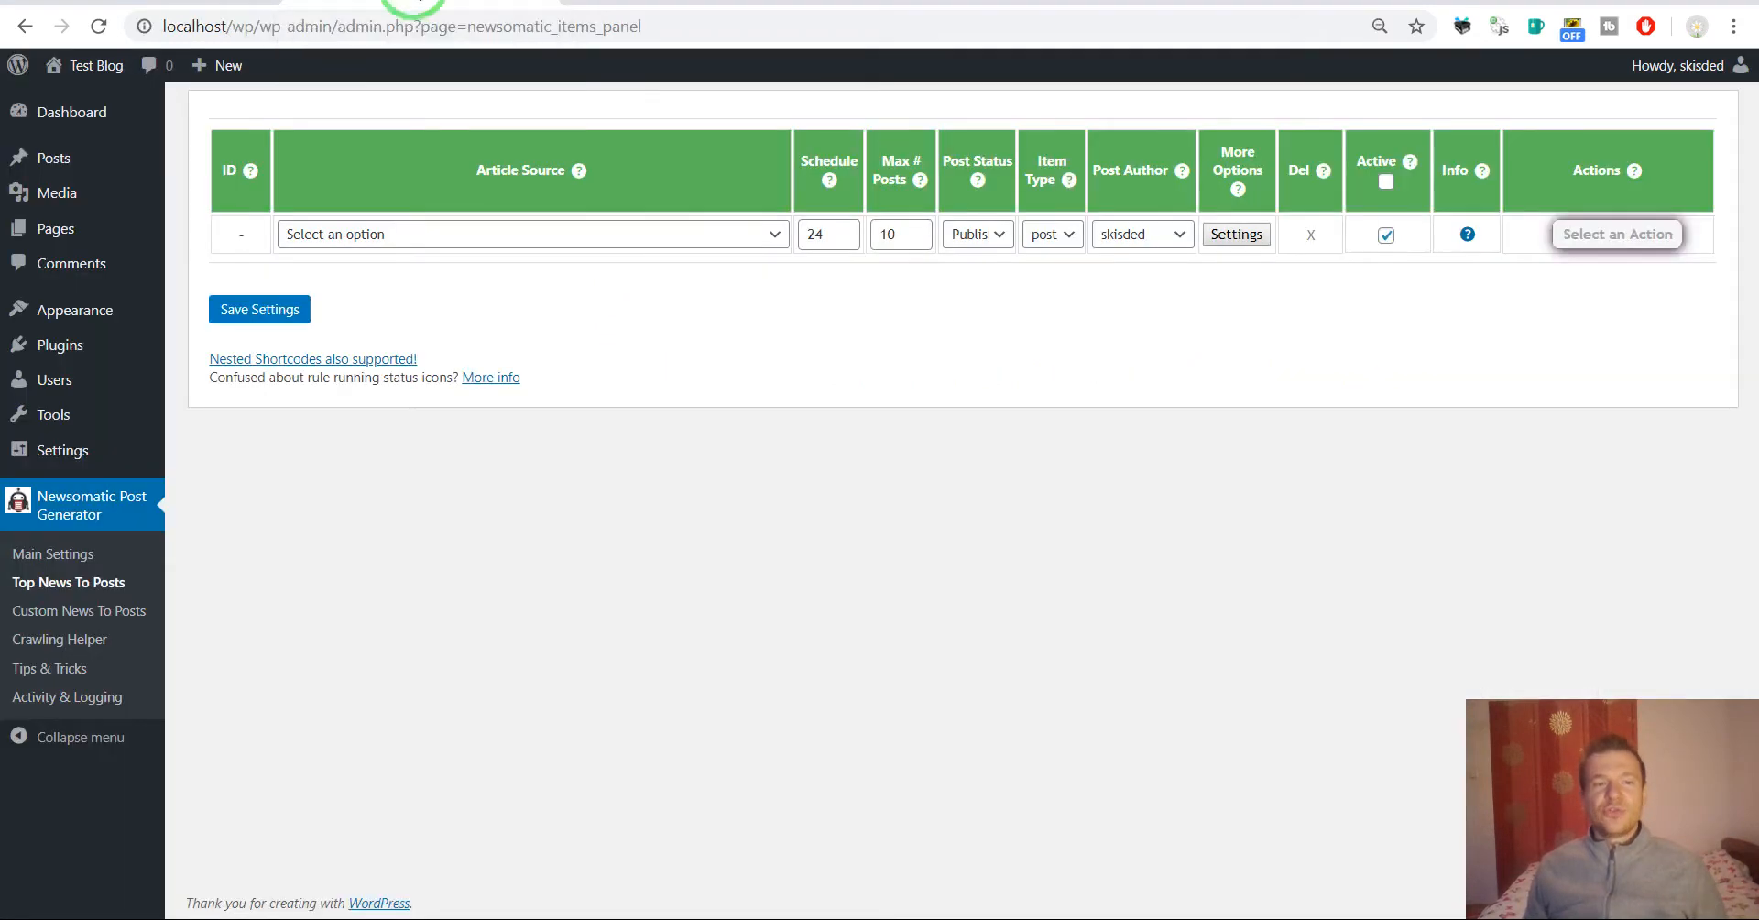
{"action": "left_click", "coordinate": [49, 592]}
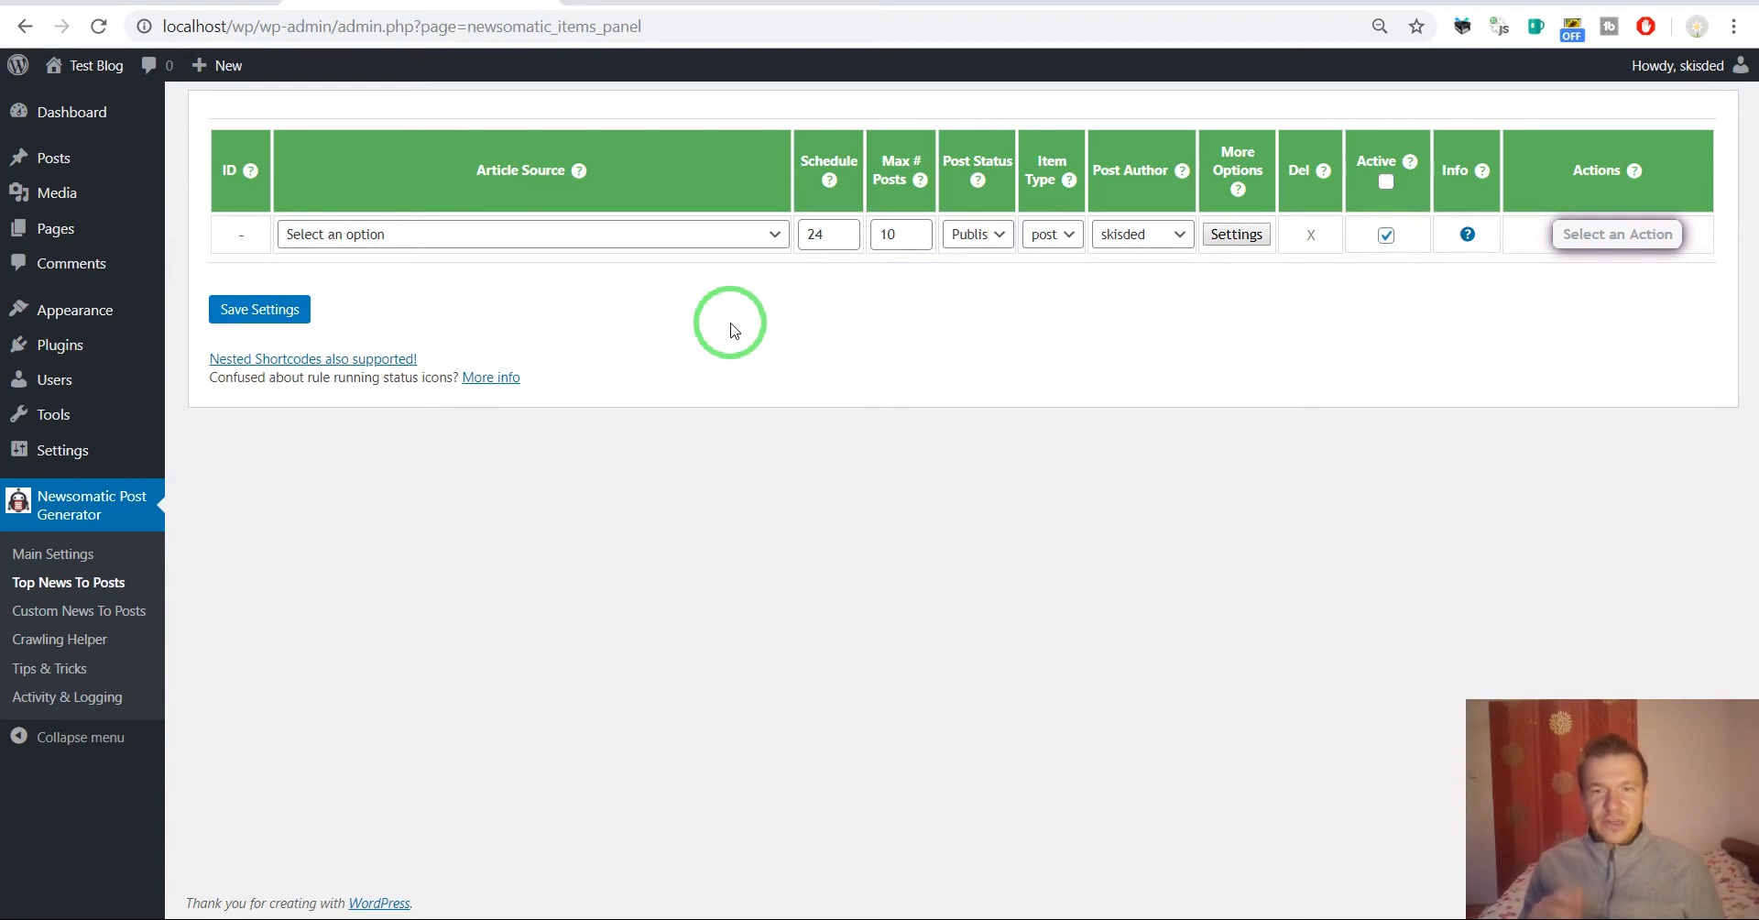
{"action": "left_click", "coordinate": [527, 234]}
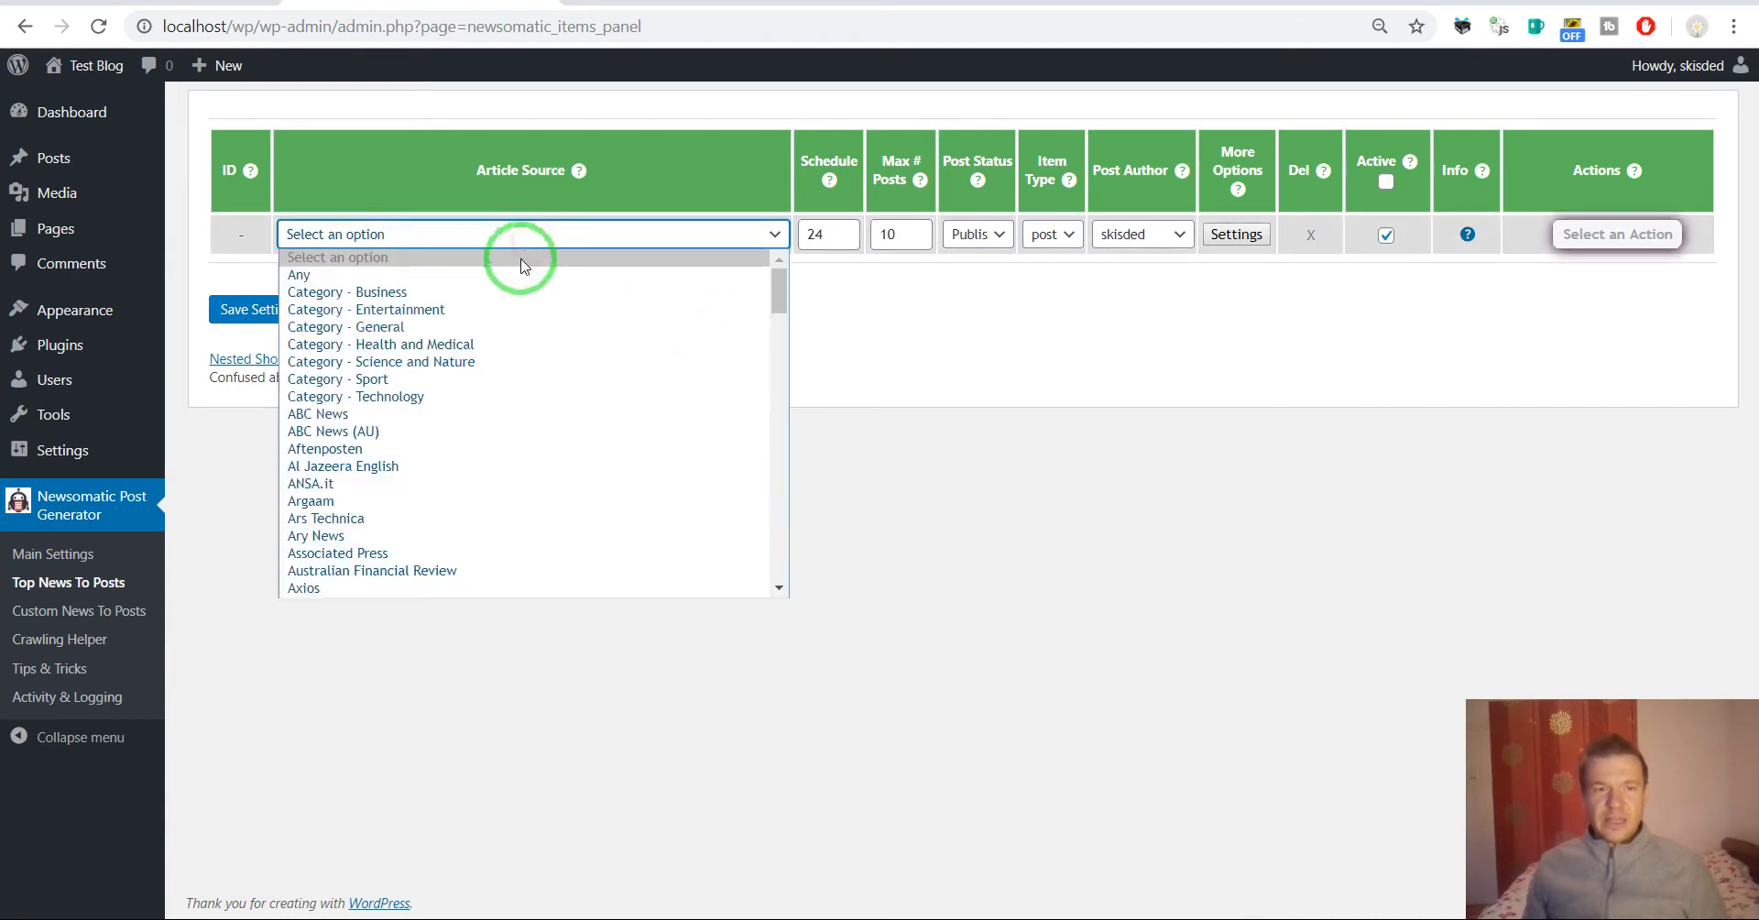
{"action": "left_click", "coordinate": [520, 274]}
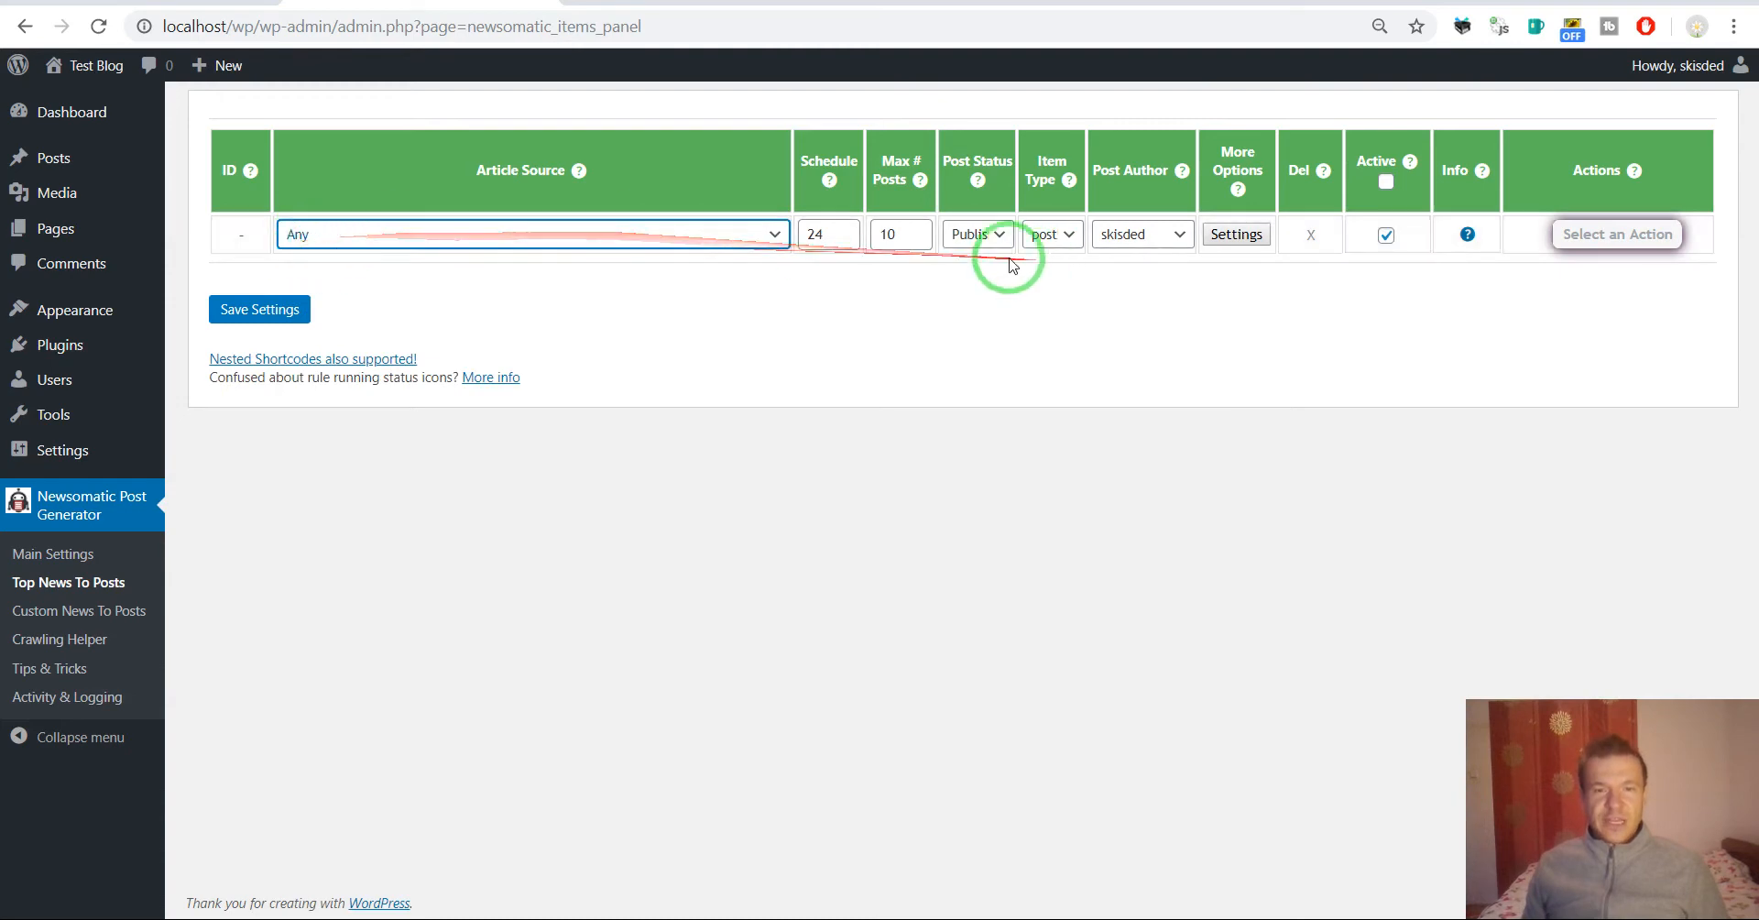
{"action": "left_click", "coordinate": [1211, 234]}
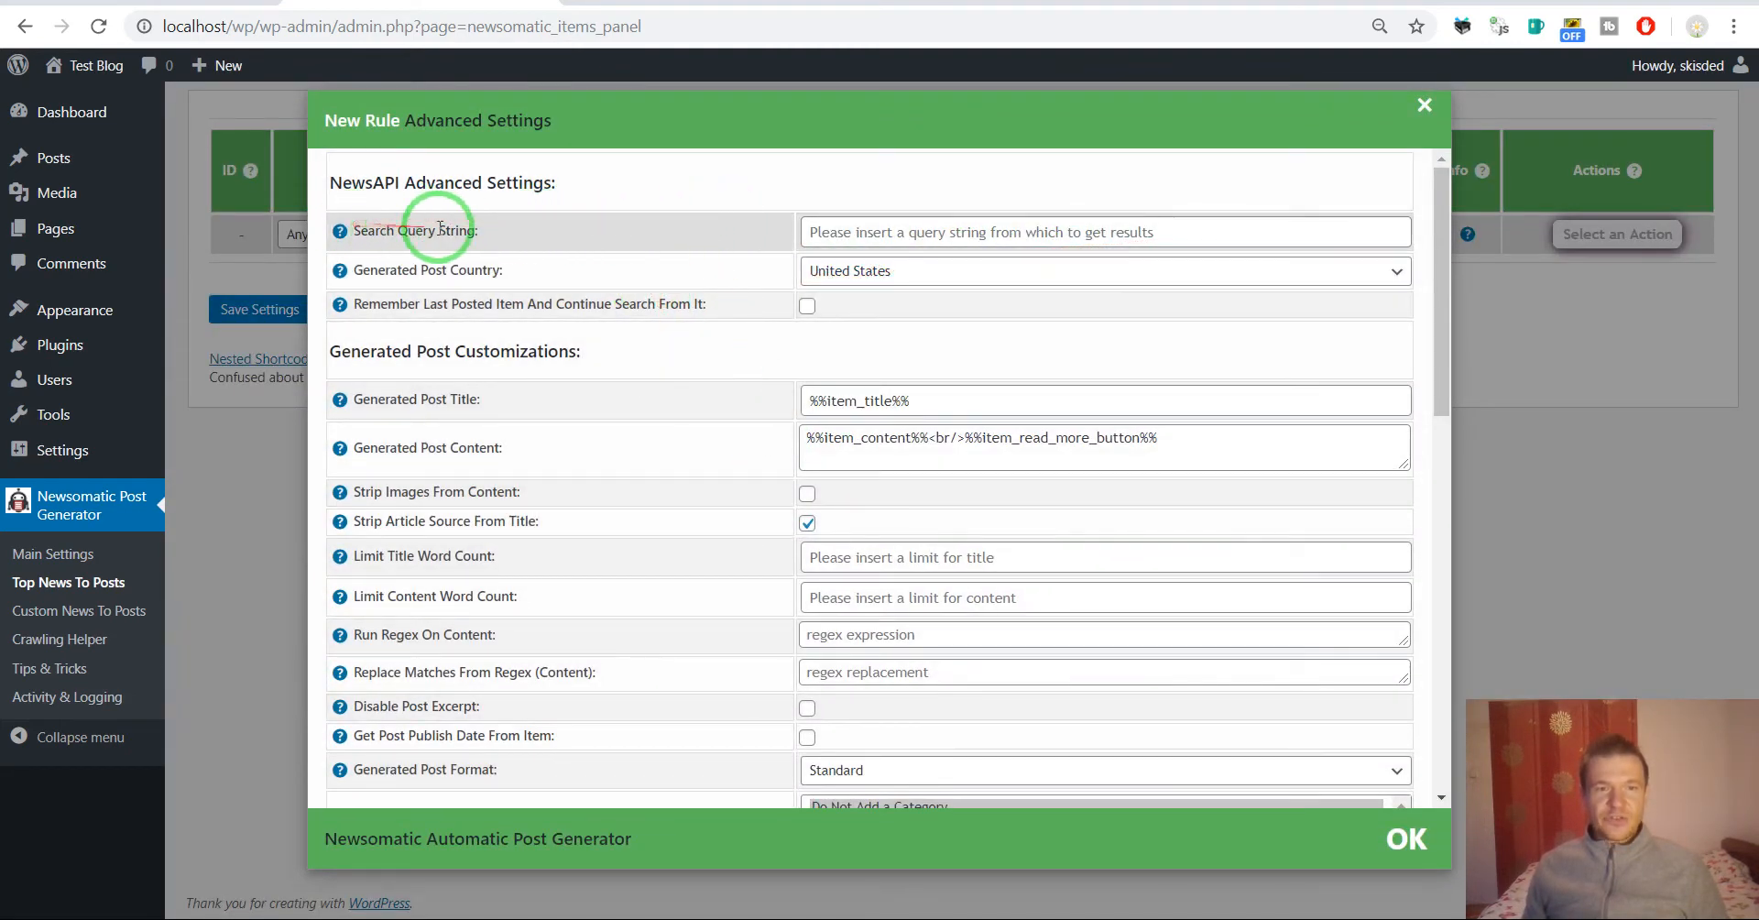
{"action": "left_click", "coordinate": [876, 224]}
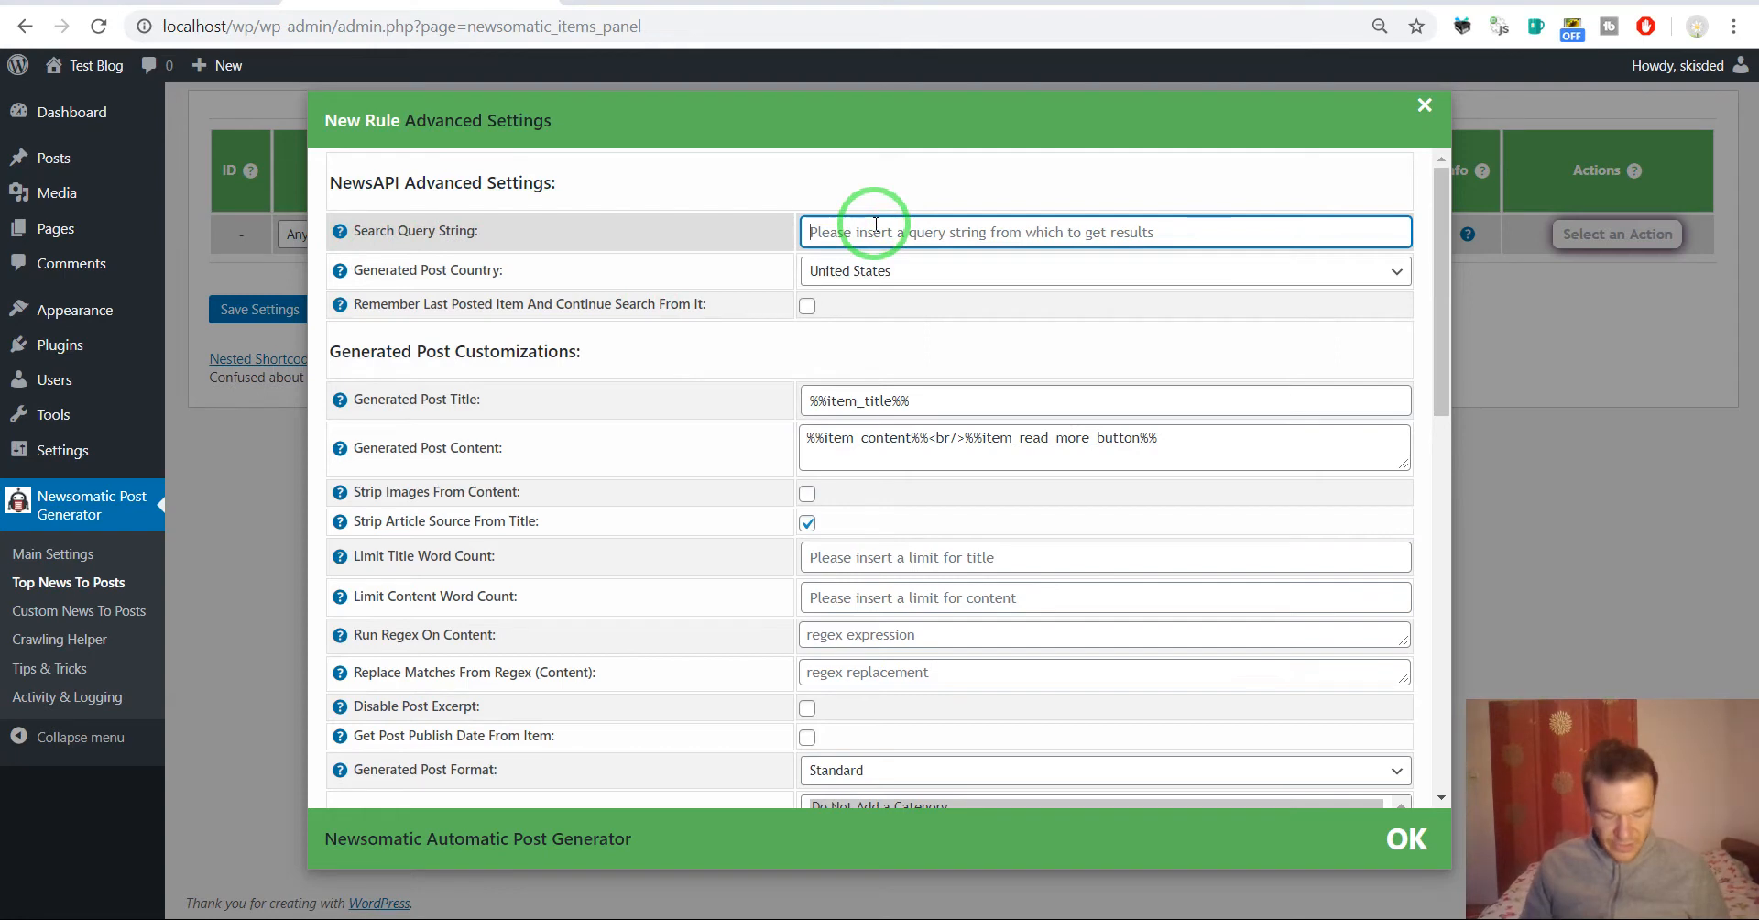
{"action": "type", "text": "fukushima"}
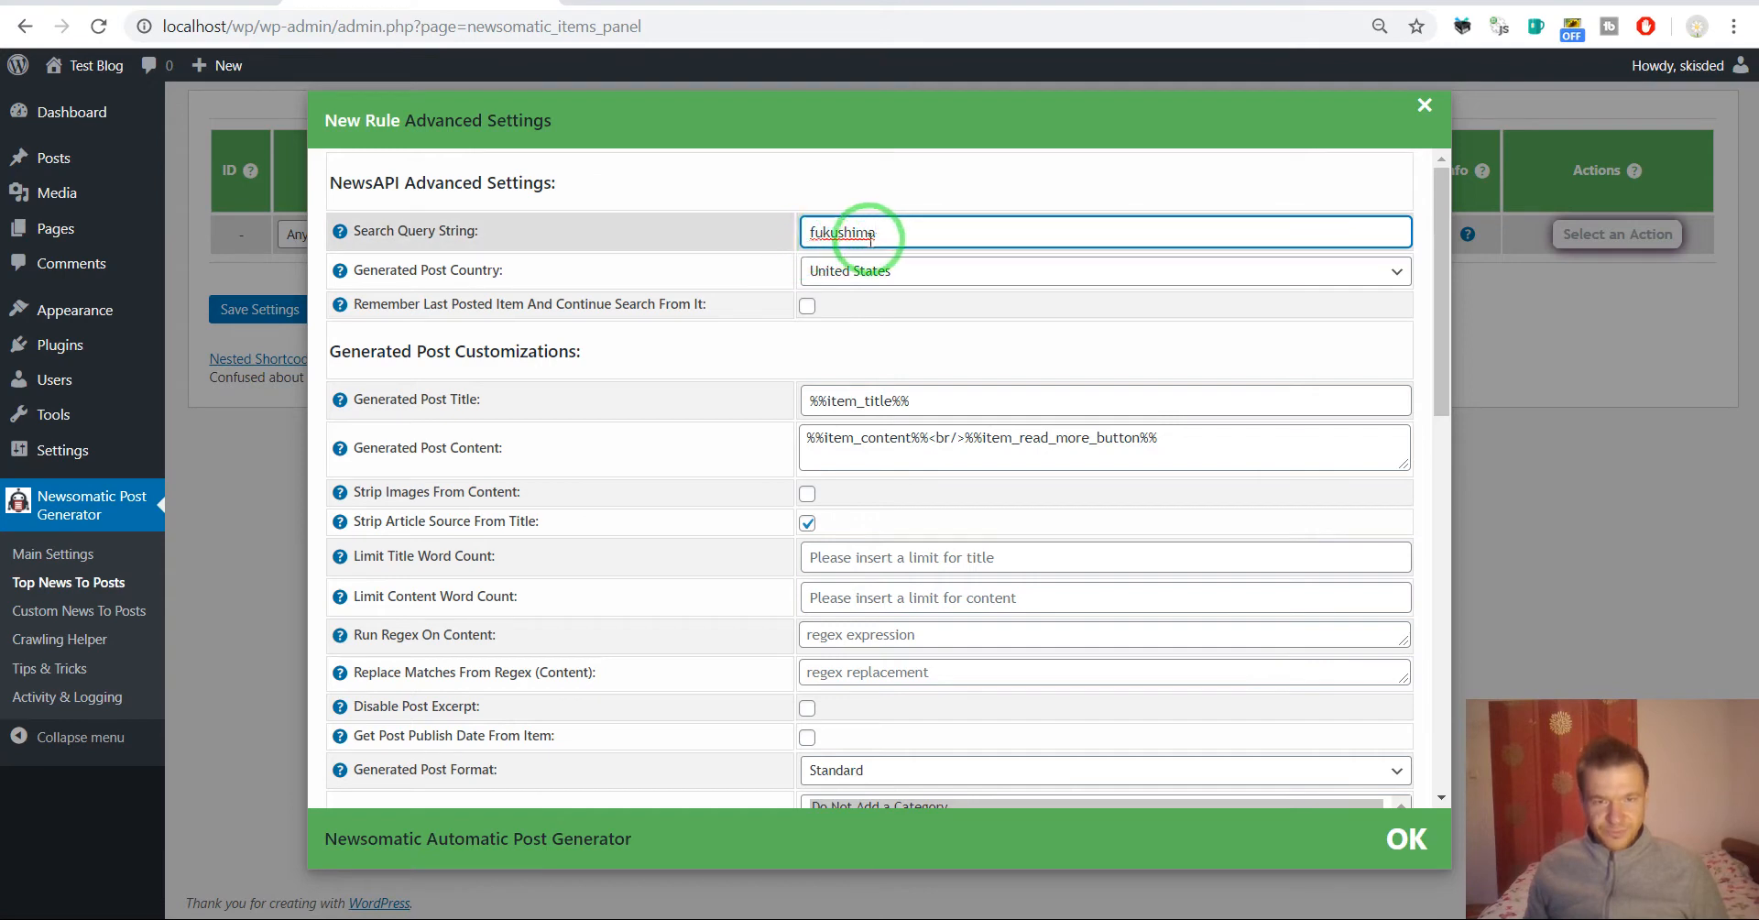
{"action": "left_click", "coordinate": [264, 311]}
{"action": "left_click", "coordinate": [268, 315]}
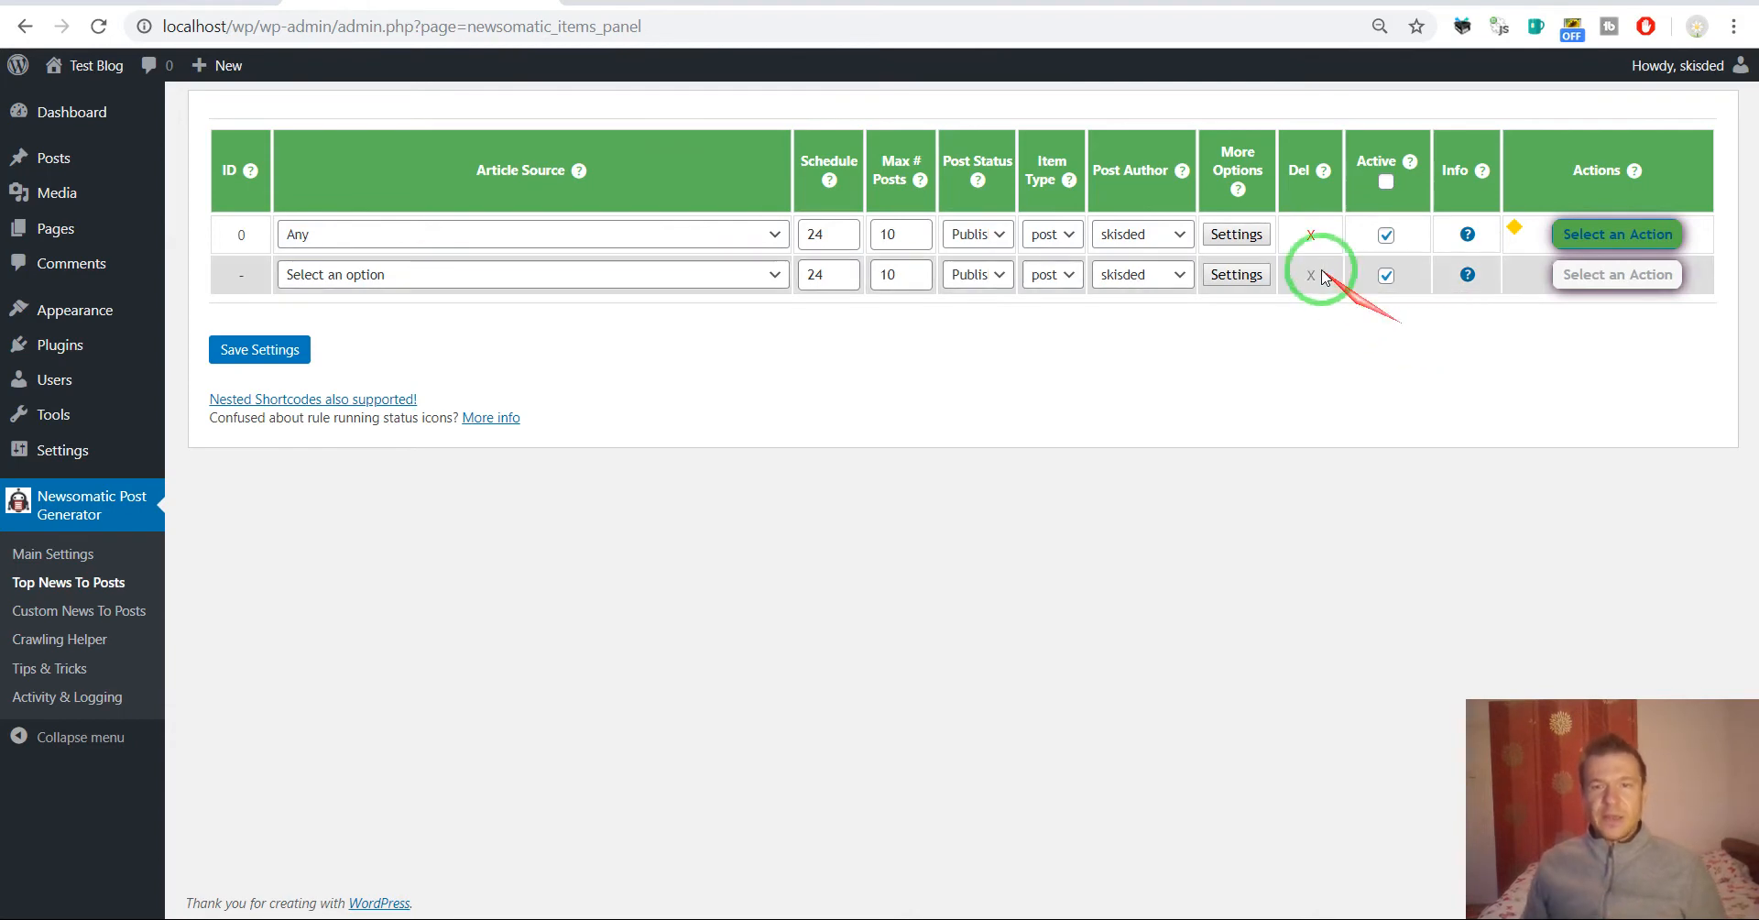
Set the search query string of top news rule 0 to "trump" and save the settings
{"action": "left_click", "coordinate": [1236, 234]}
{"action": "left_click", "coordinate": [870, 224]}
{"action": "double_click", "coordinate": [869, 225]}
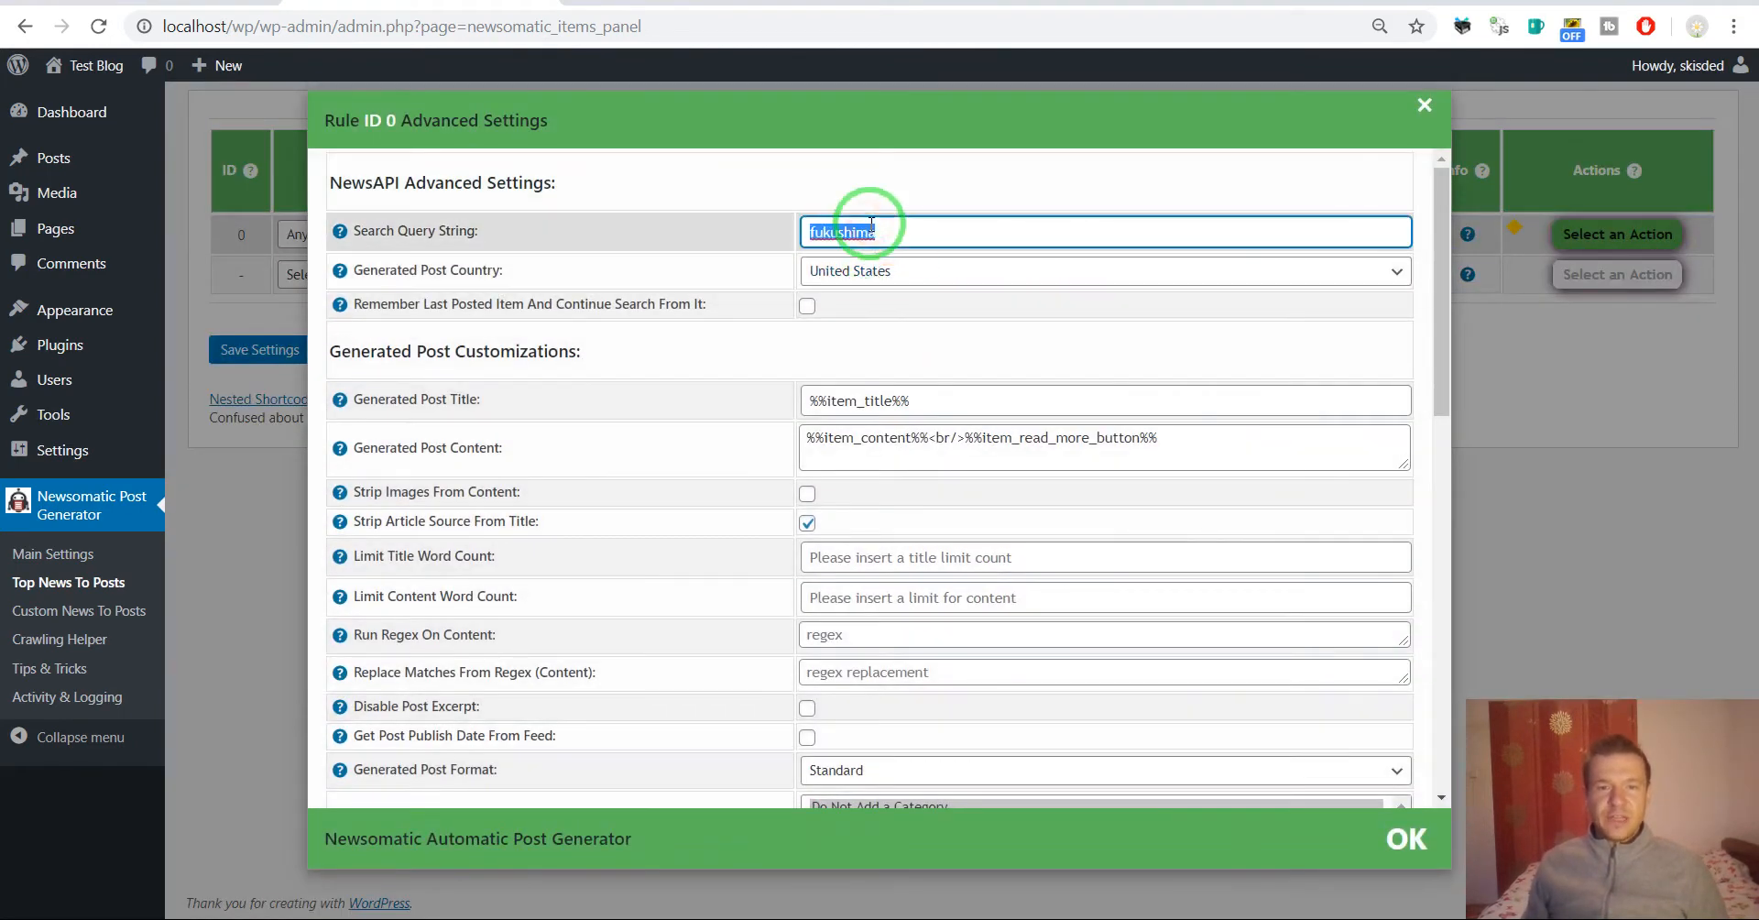
{"action": "type", "text": "trump"}
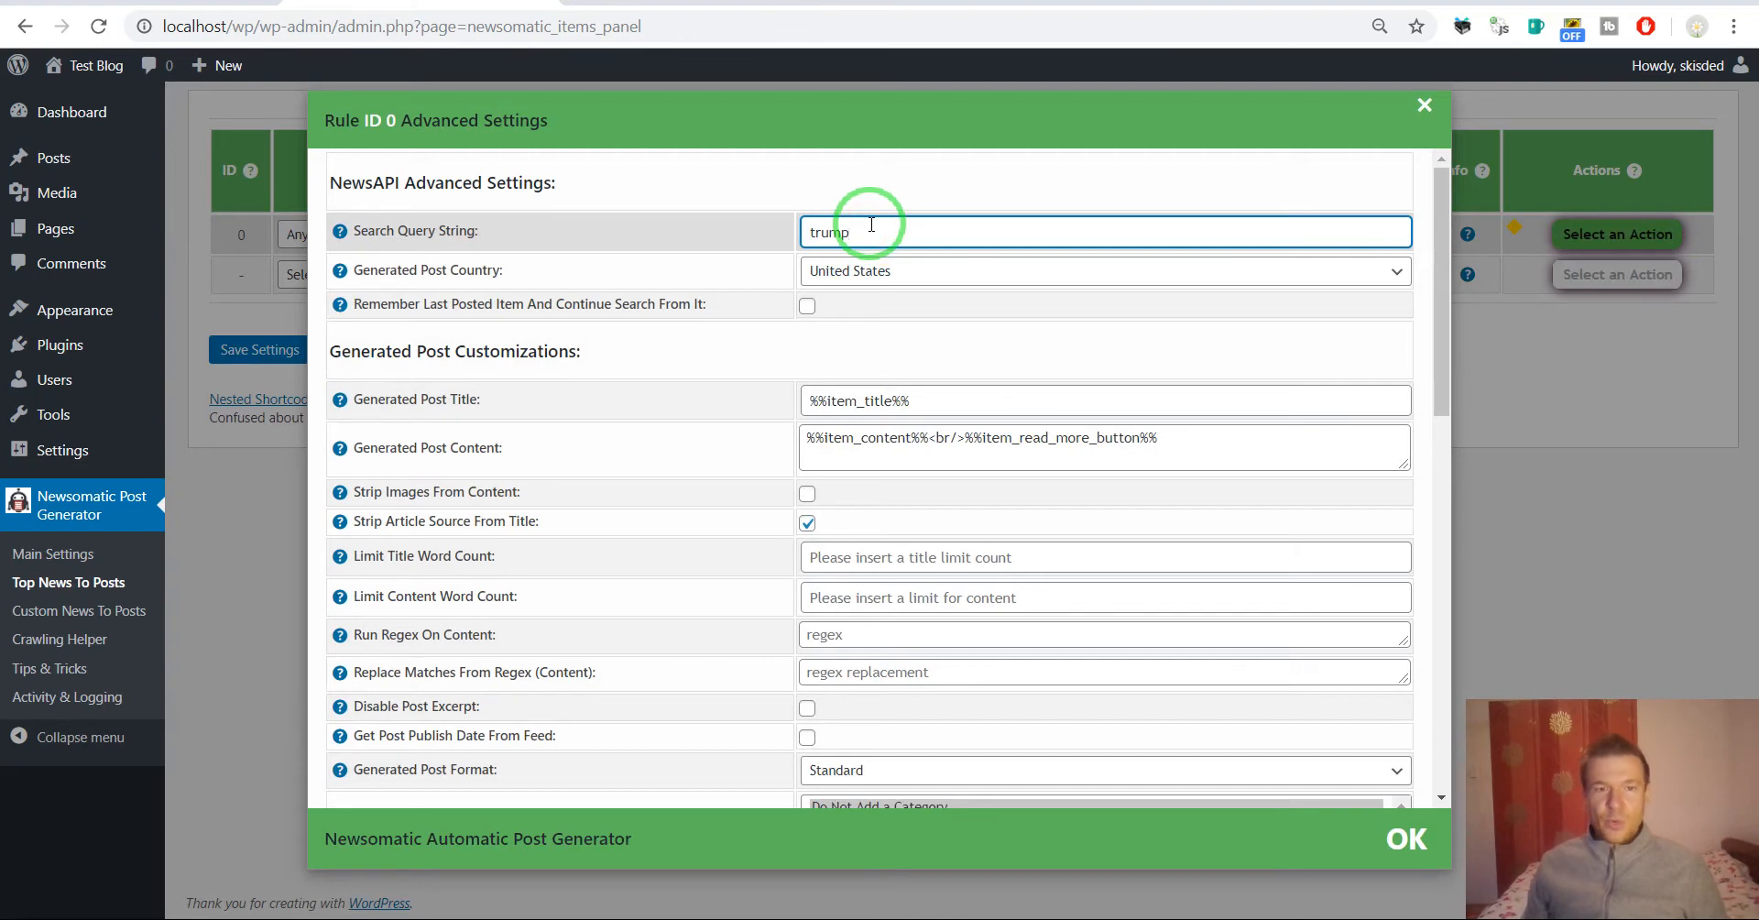
{"action": "left_click", "coordinate": [232, 349]}
{"action": "left_click", "coordinate": [233, 349]}
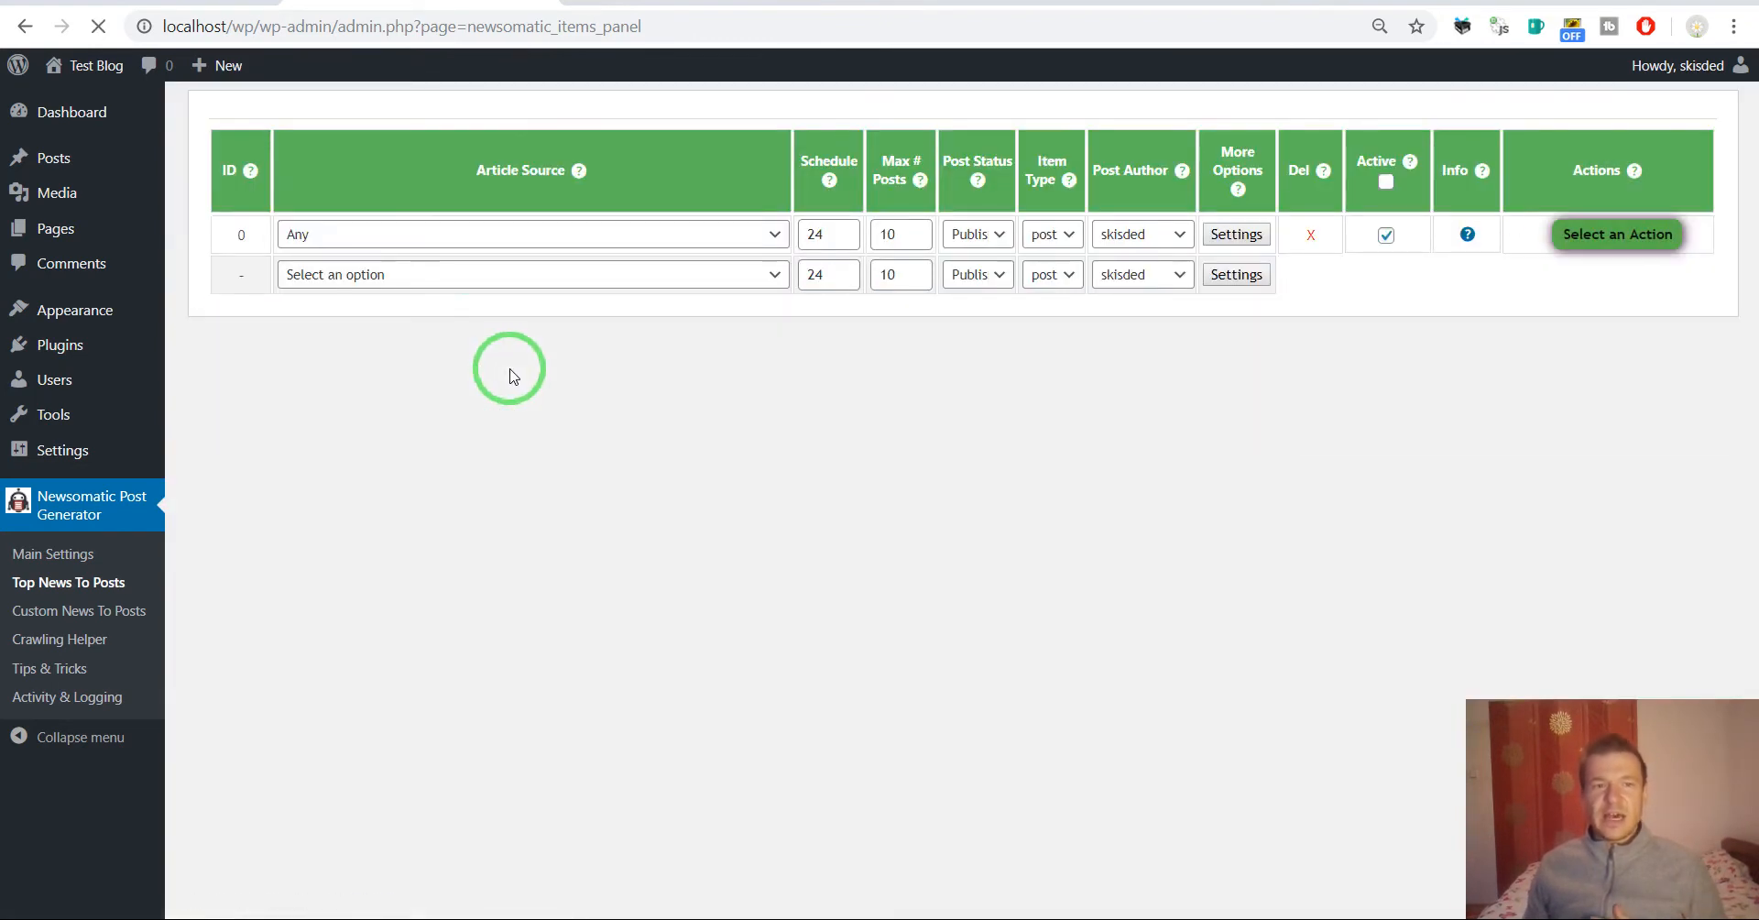
Run top news rule 0 now, reload the page and open the list of its generated posts
{"action": "left_click", "coordinate": [1592, 234]}
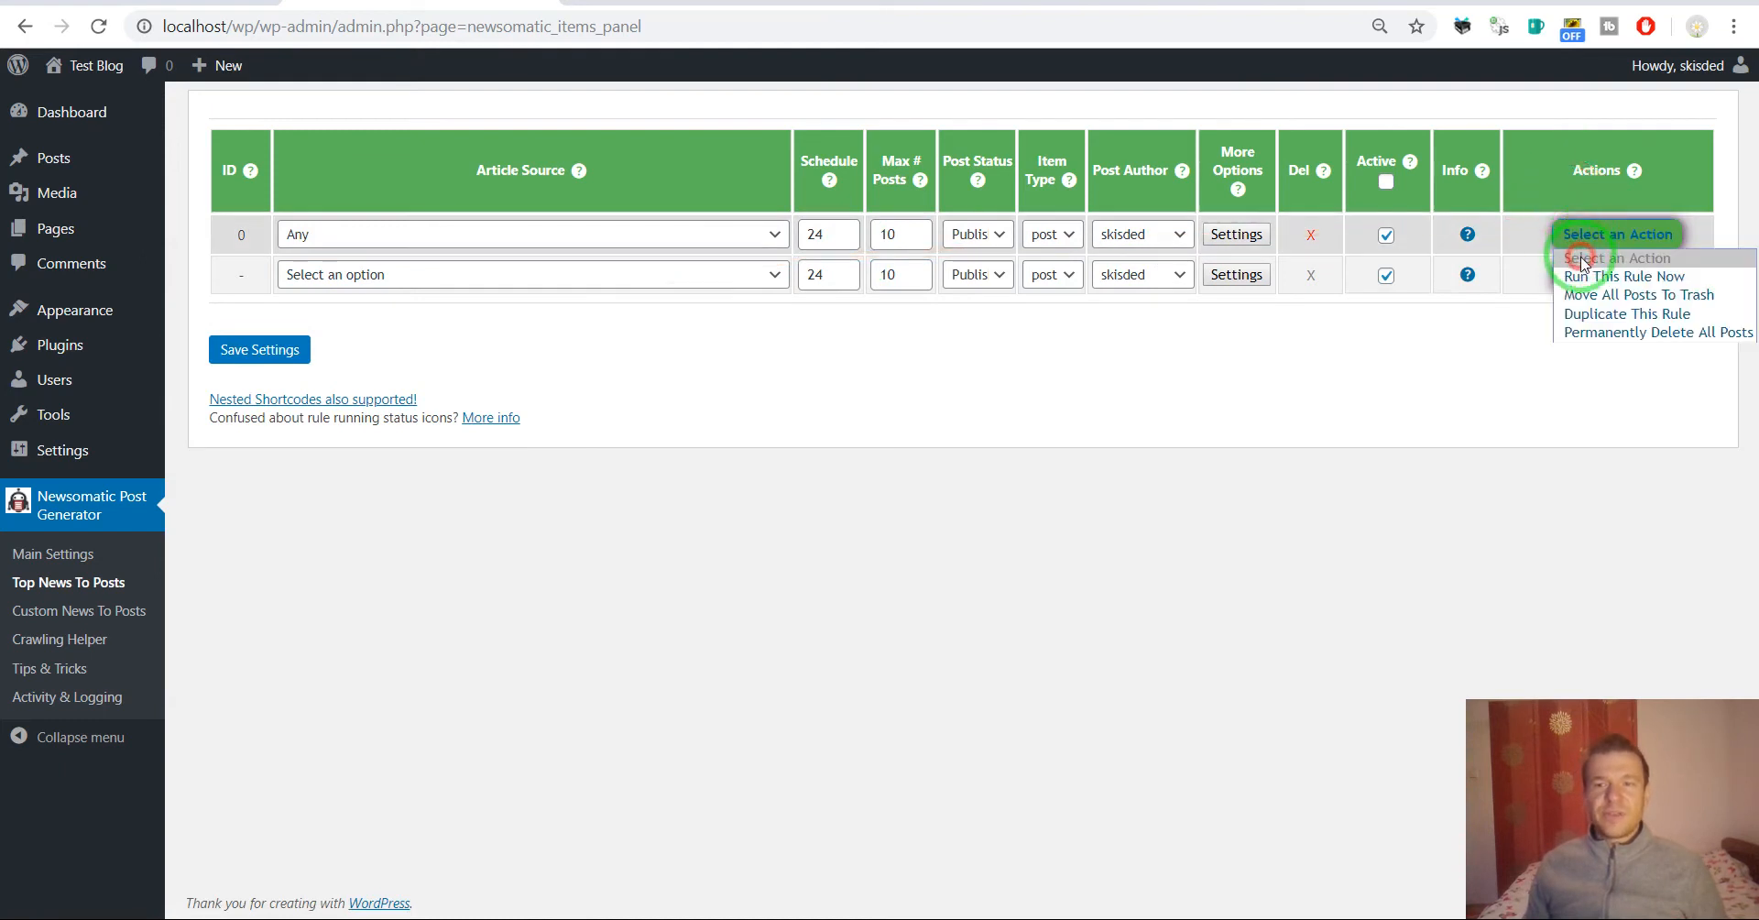
{"action": "left_click", "coordinate": [1589, 275]}
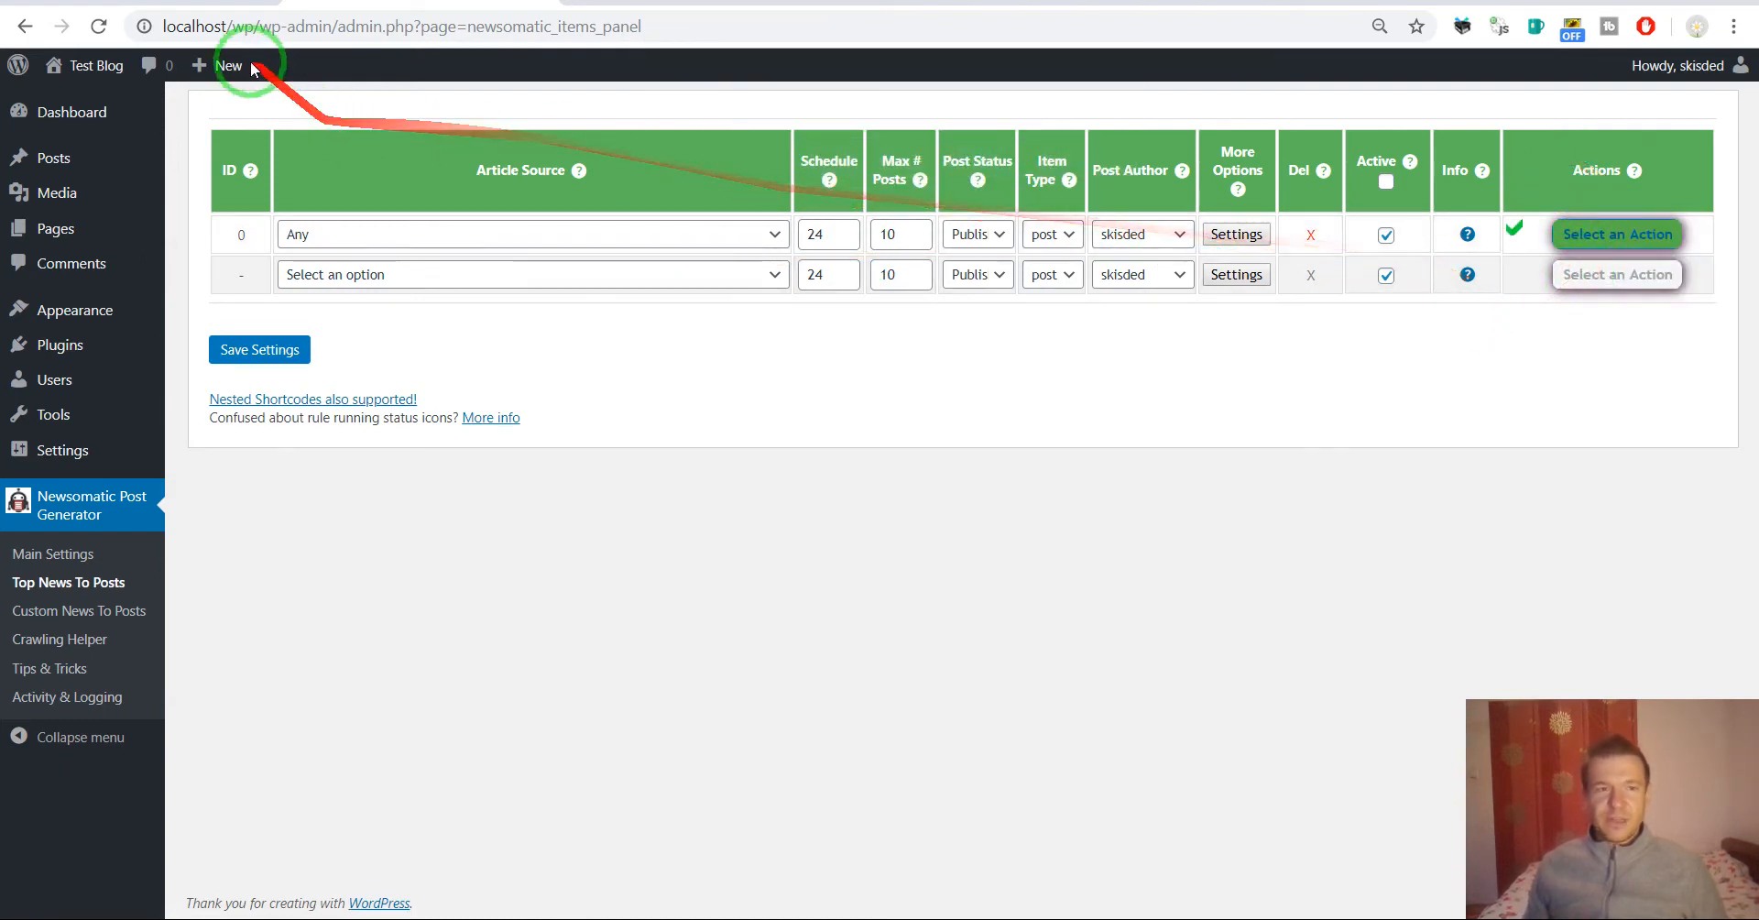
{"action": "left_click", "coordinate": [100, 26]}
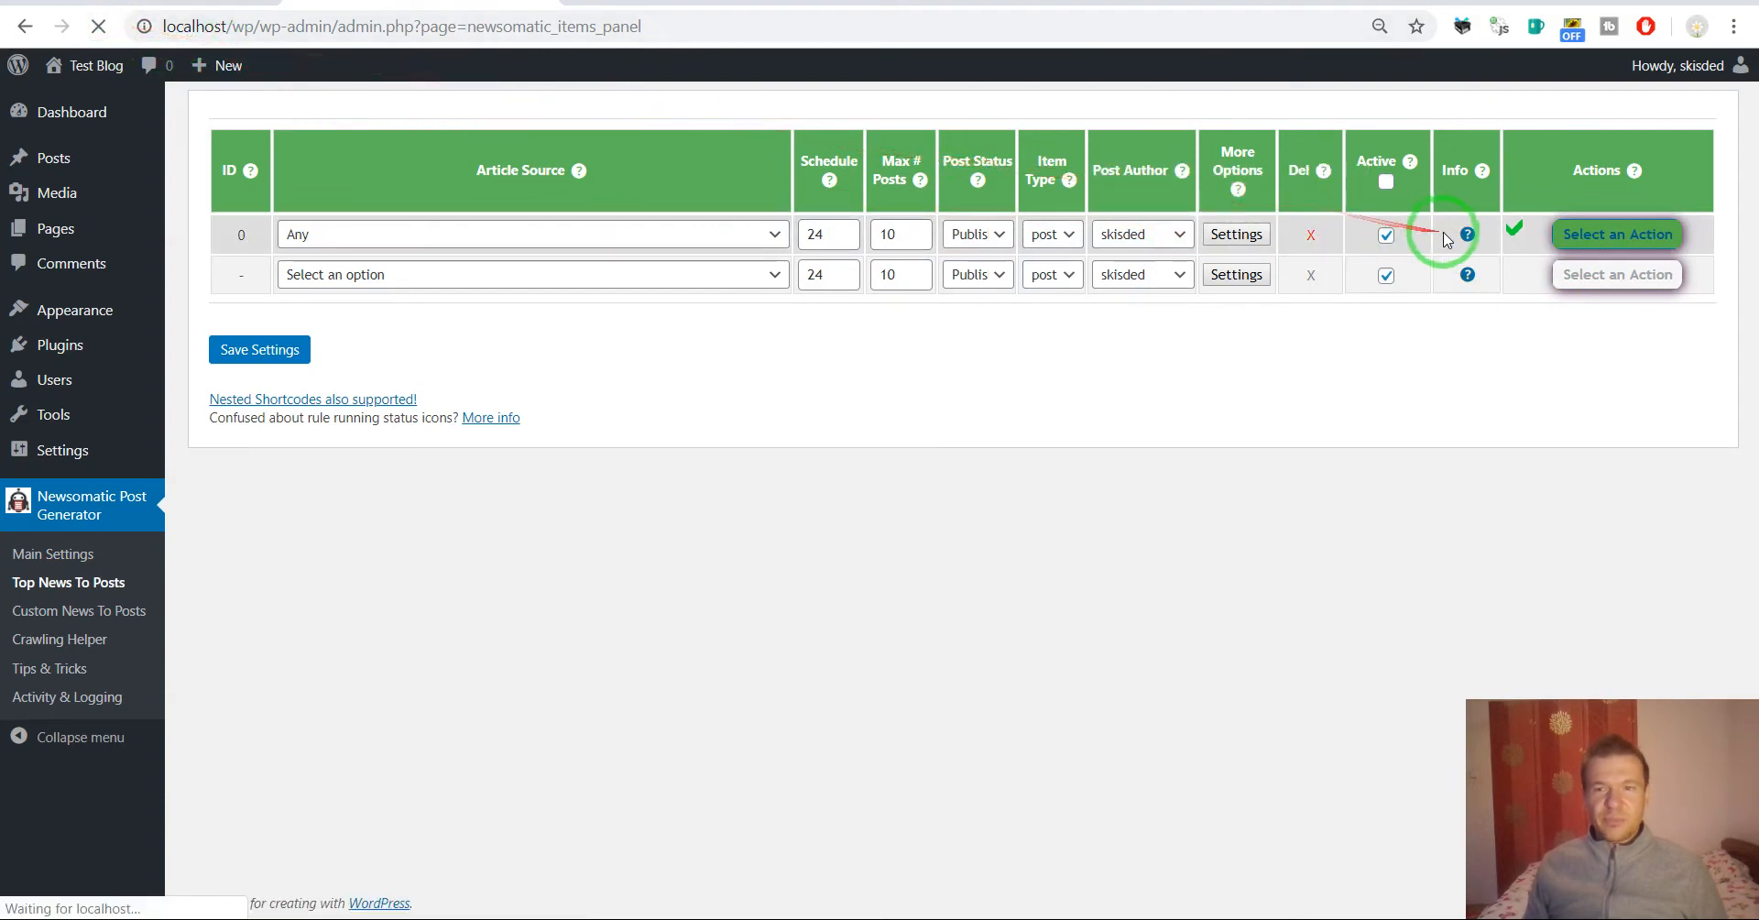
{"action": "mouse_move", "coordinate": [1458, 240]}
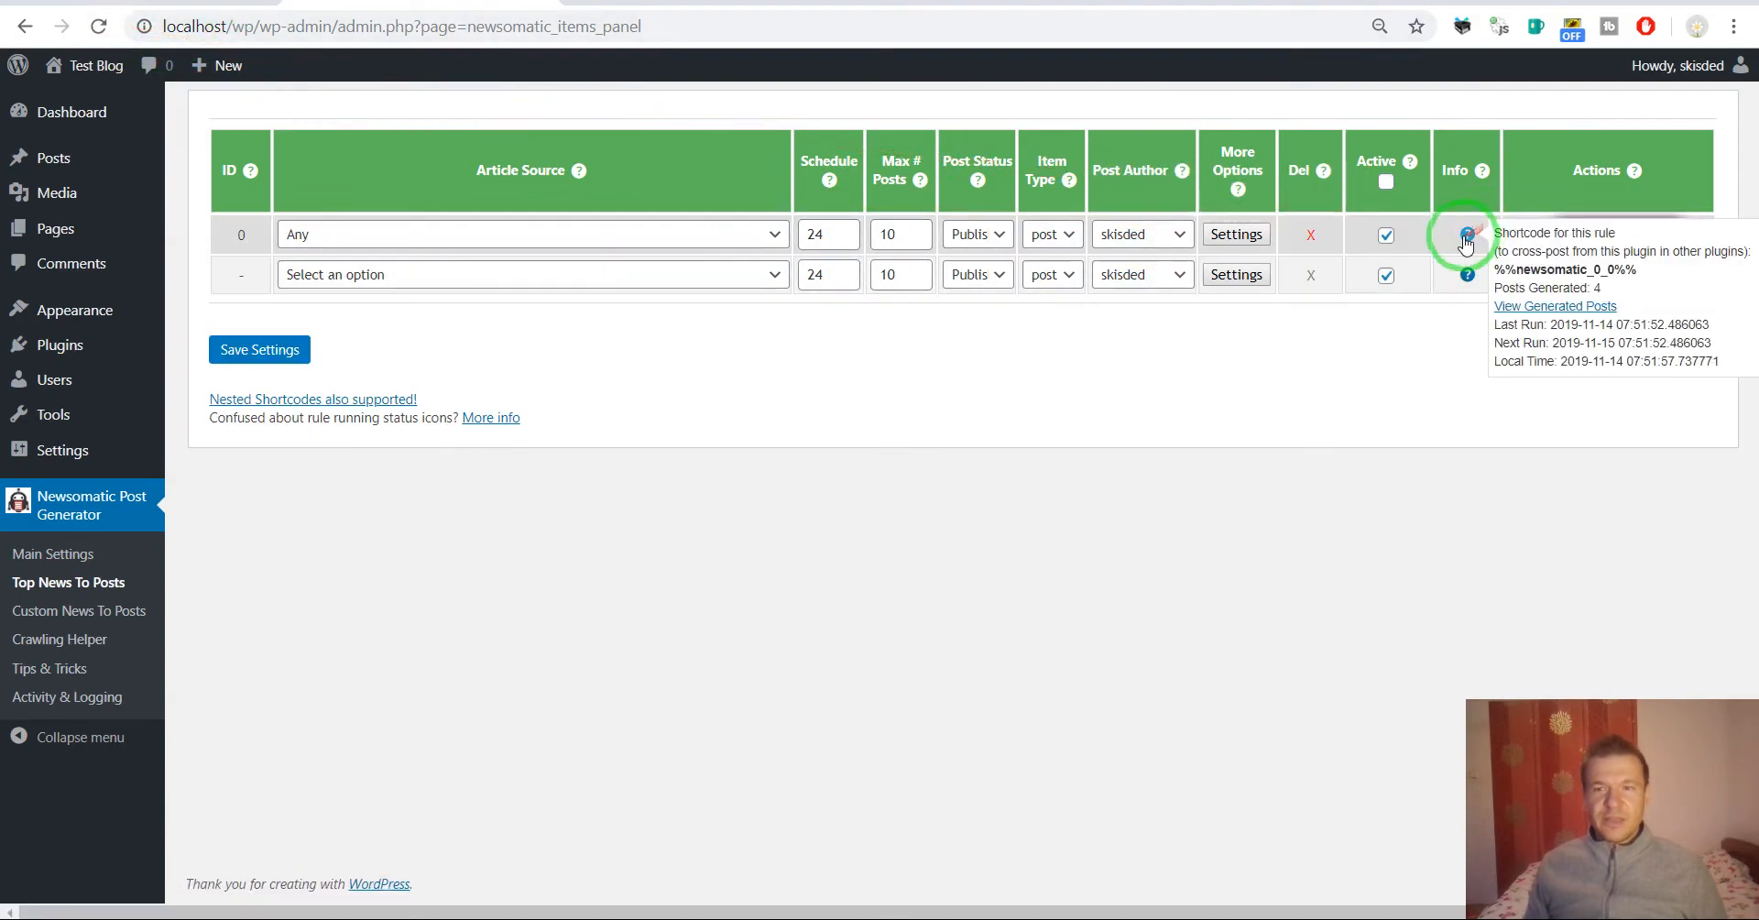
{"action": "left_click", "coordinate": [1554, 306]}
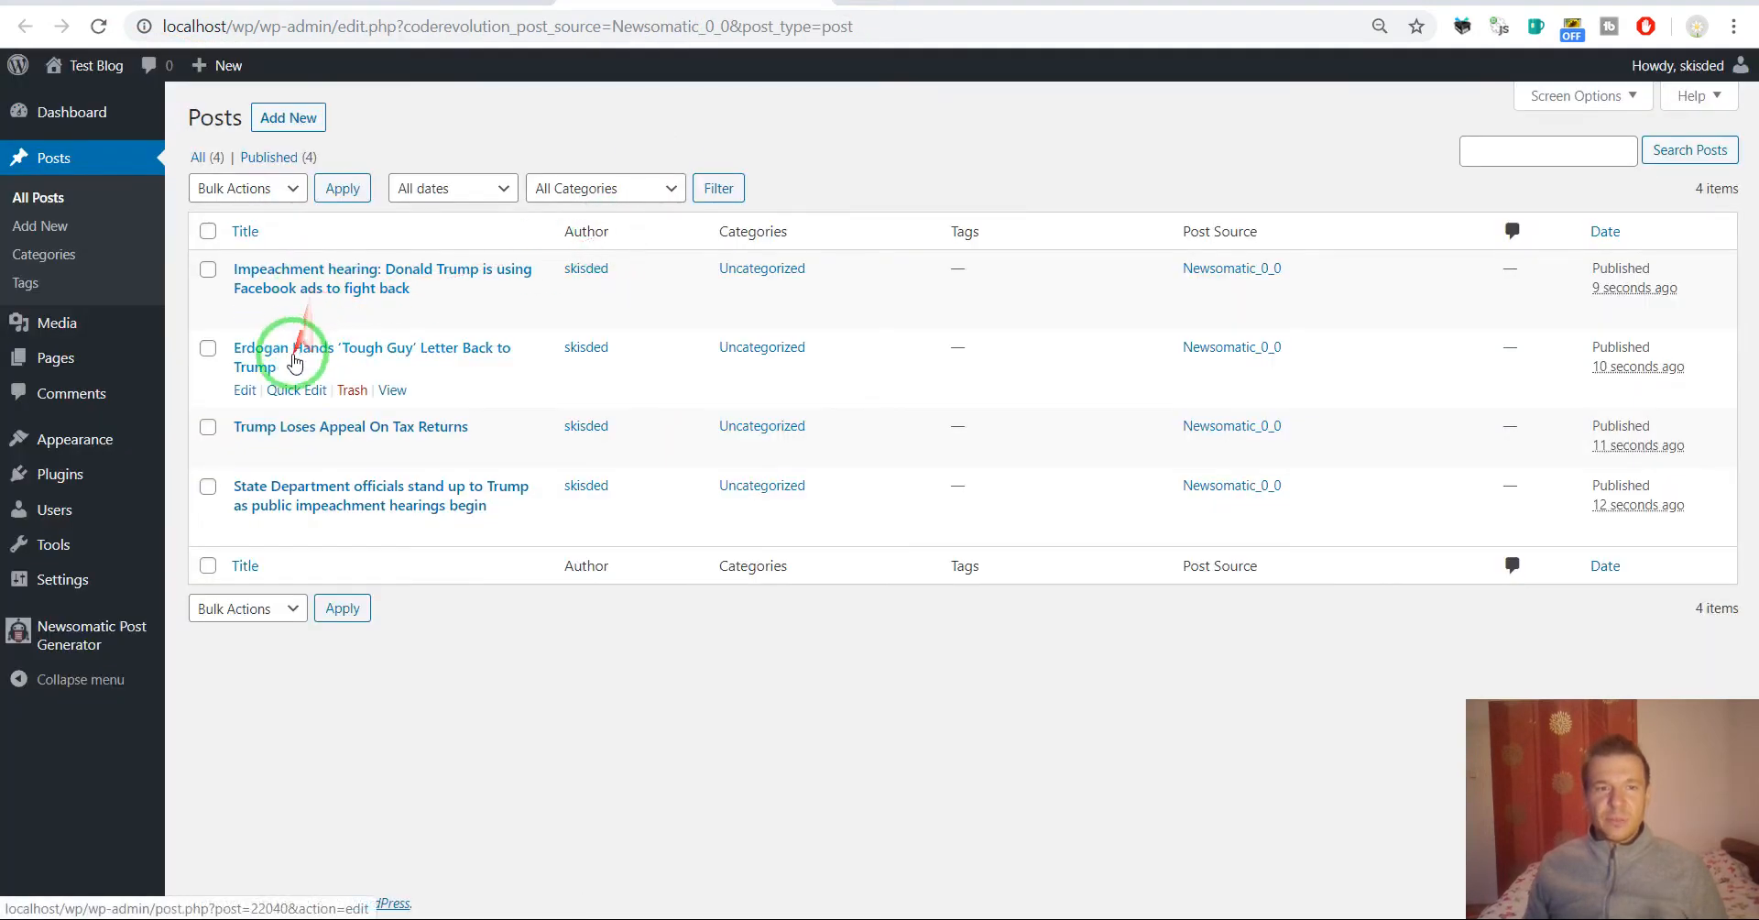
Create and save a Custom News To Posts rule with article source Any and search query string "Fukushima"
{"action": "left_click", "coordinate": [424, 1]}
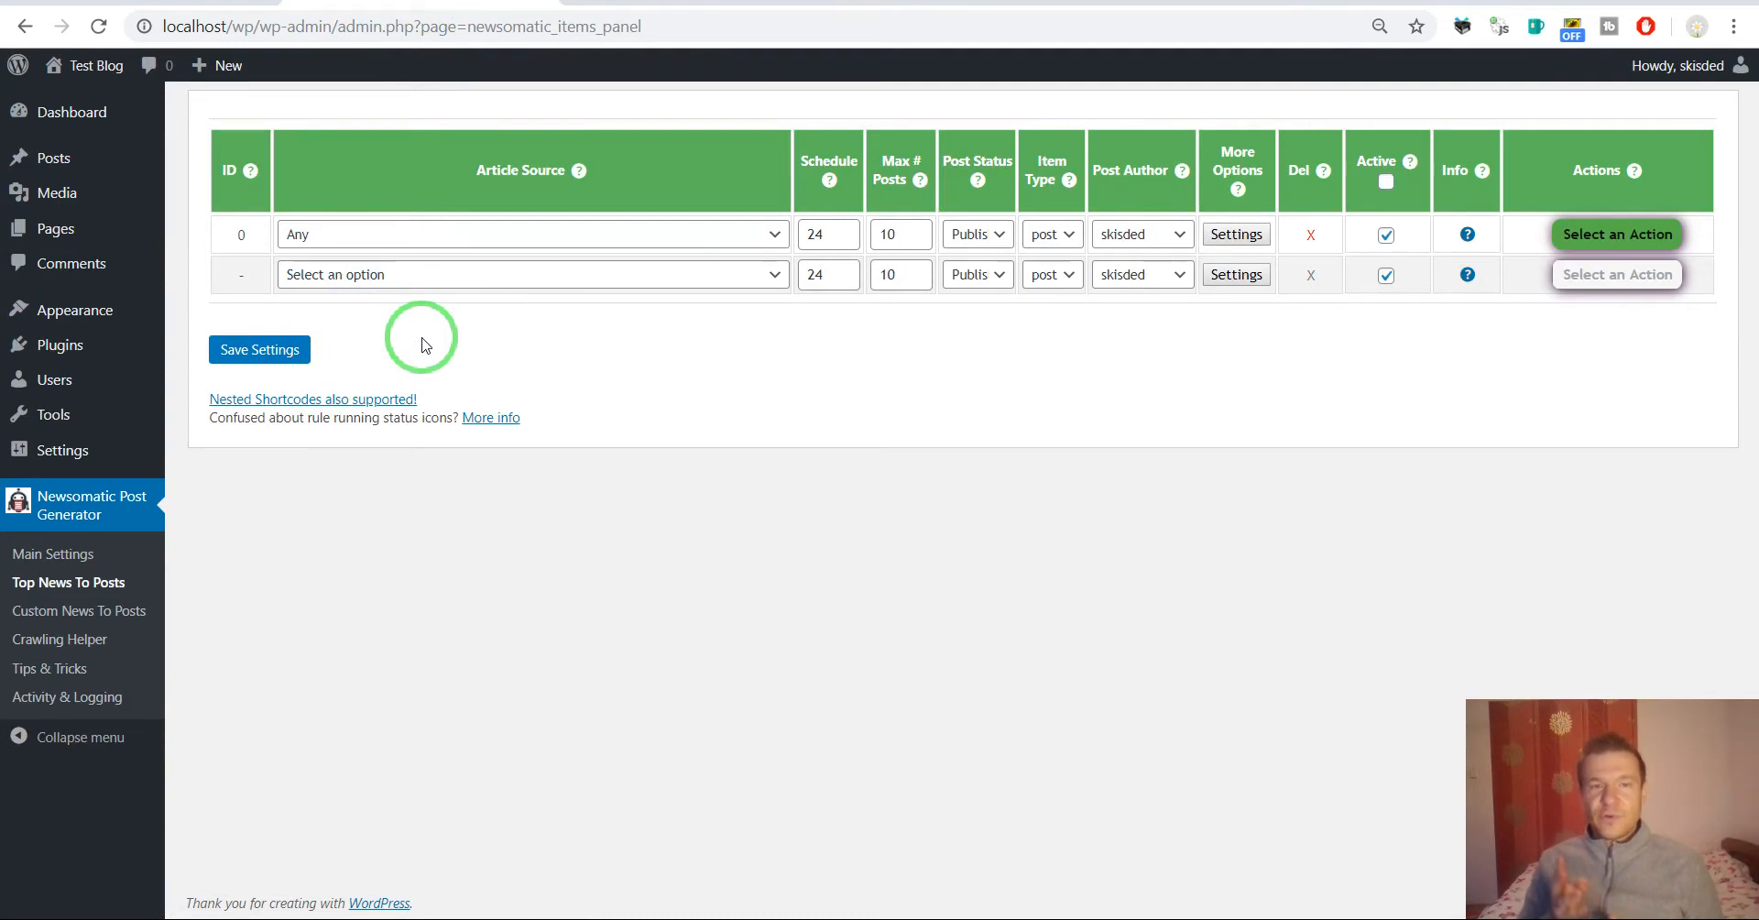
{"action": "left_click", "coordinate": [62, 618]}
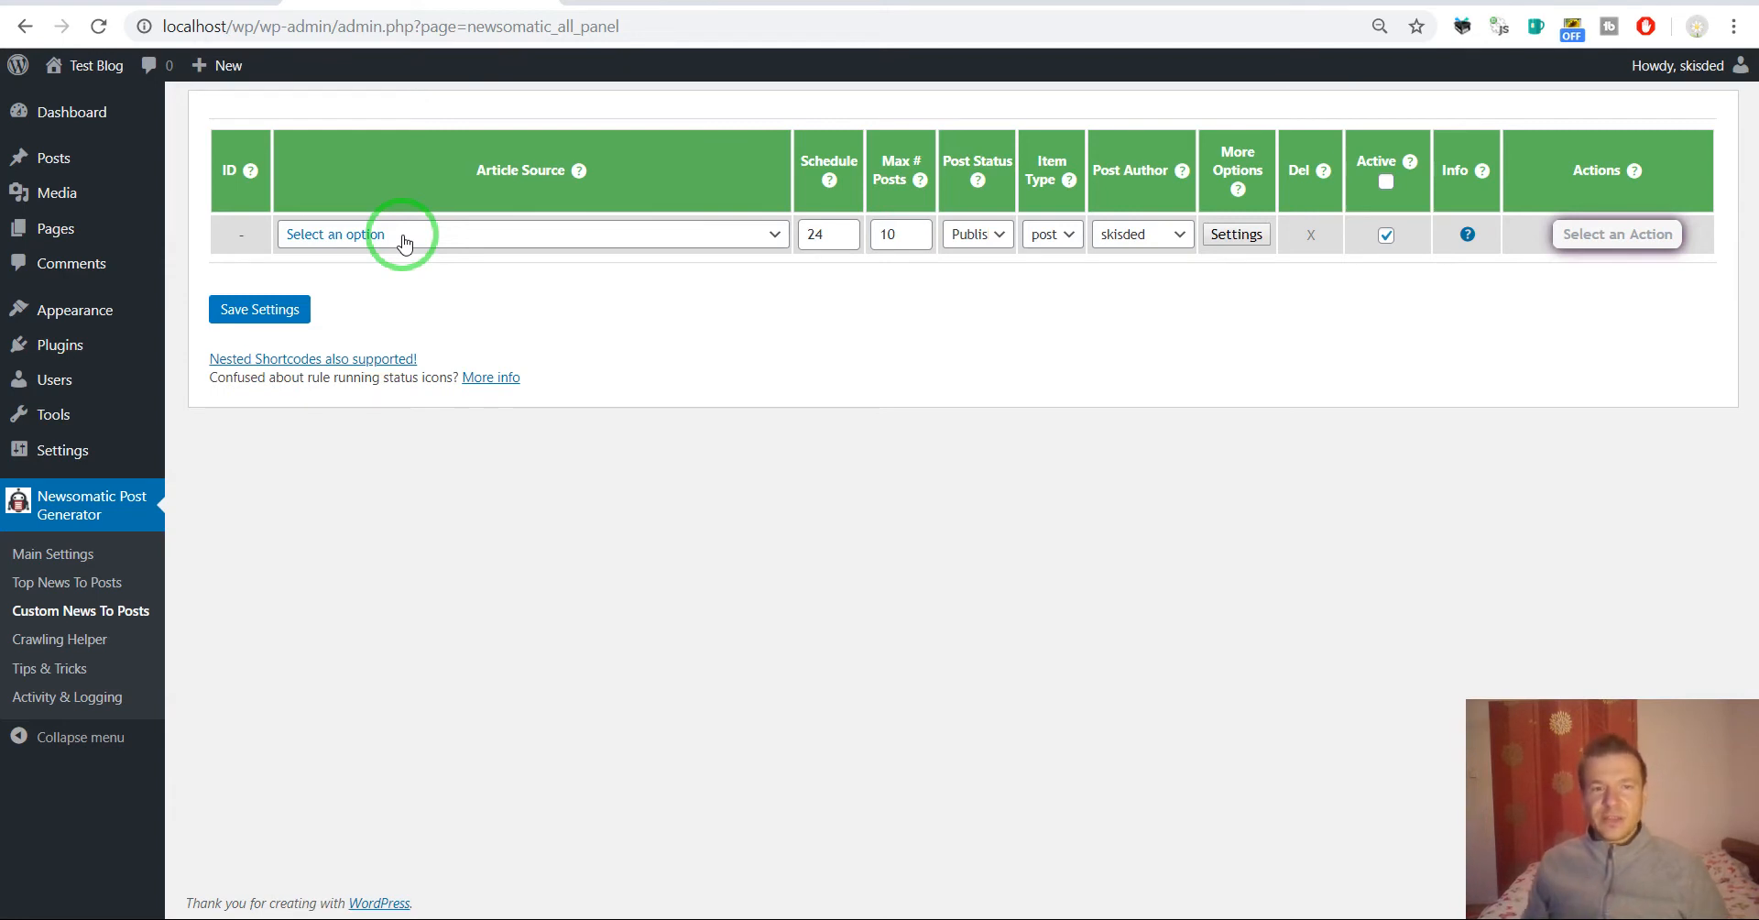
{"action": "left_click", "coordinate": [404, 240]}
{"action": "left_click", "coordinate": [362, 274]}
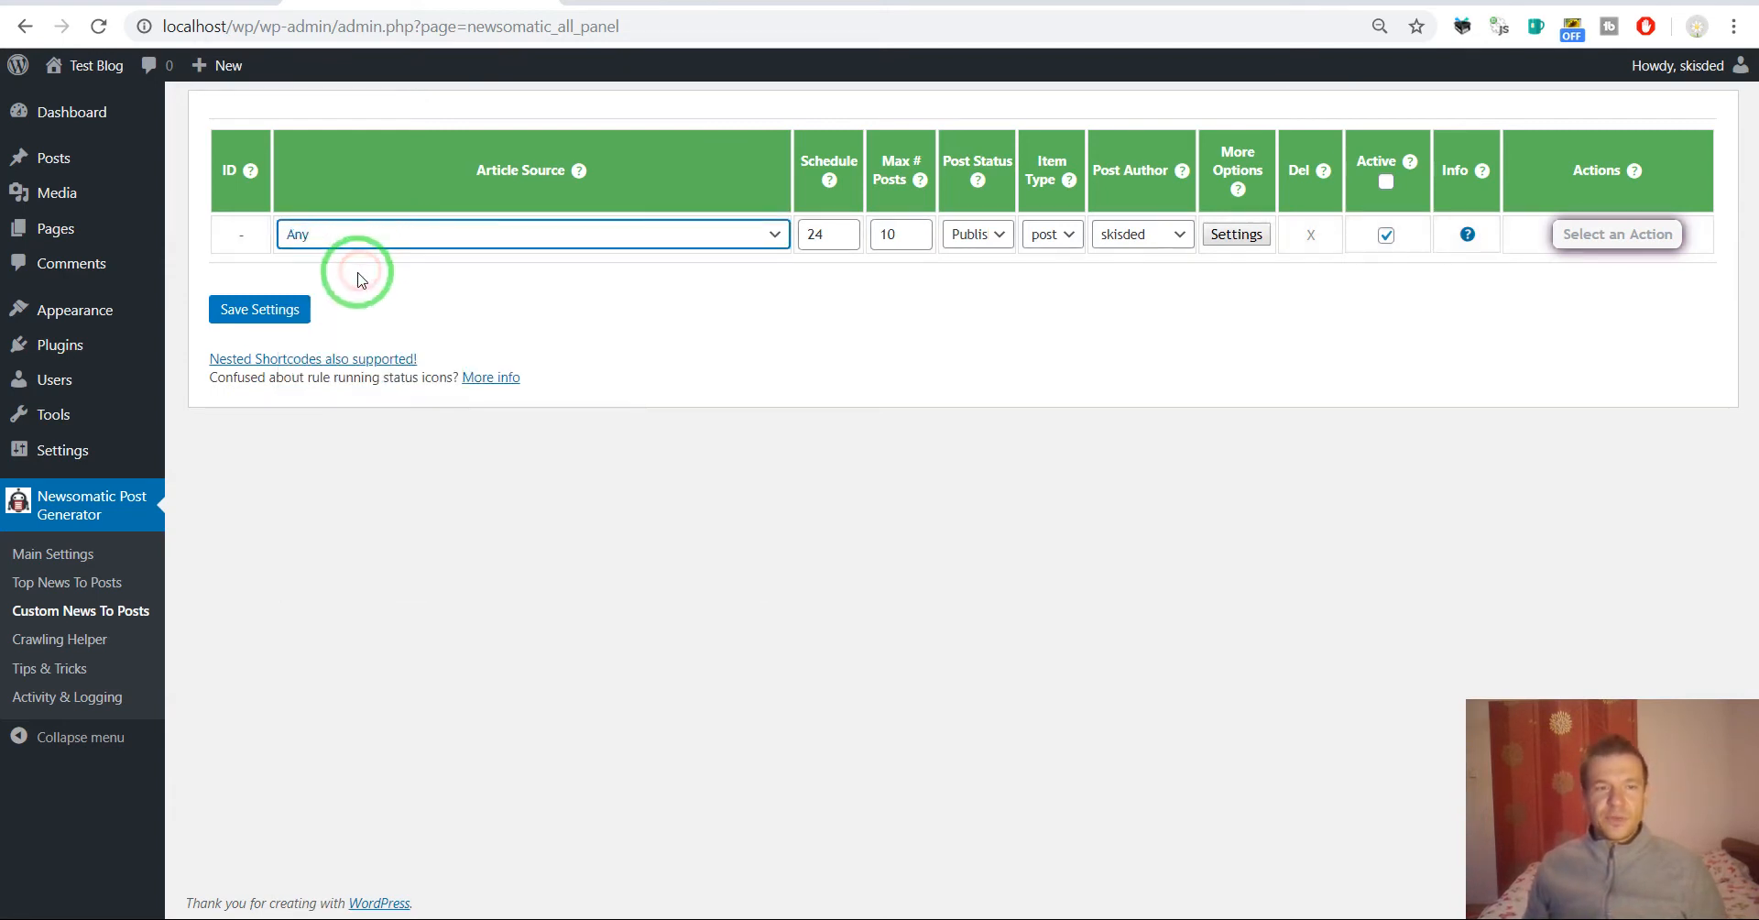
{"action": "left_click", "coordinate": [1238, 234]}
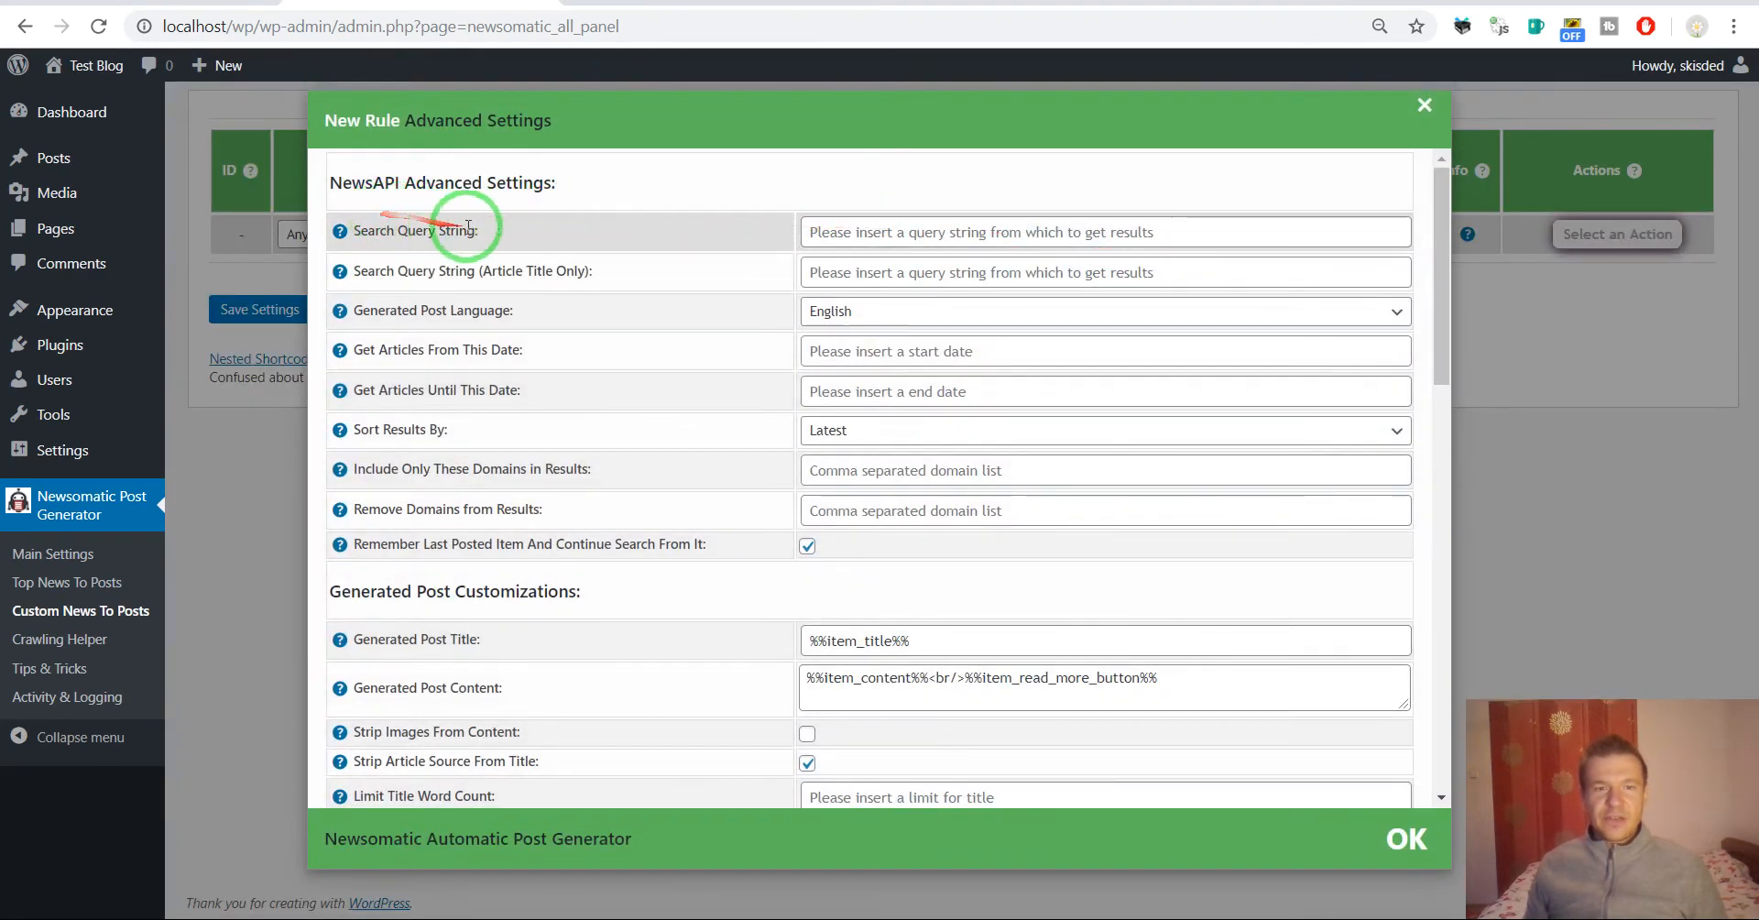
{"action": "left_click", "coordinate": [949, 231]}
{"action": "type", "text": "Fukushima"}
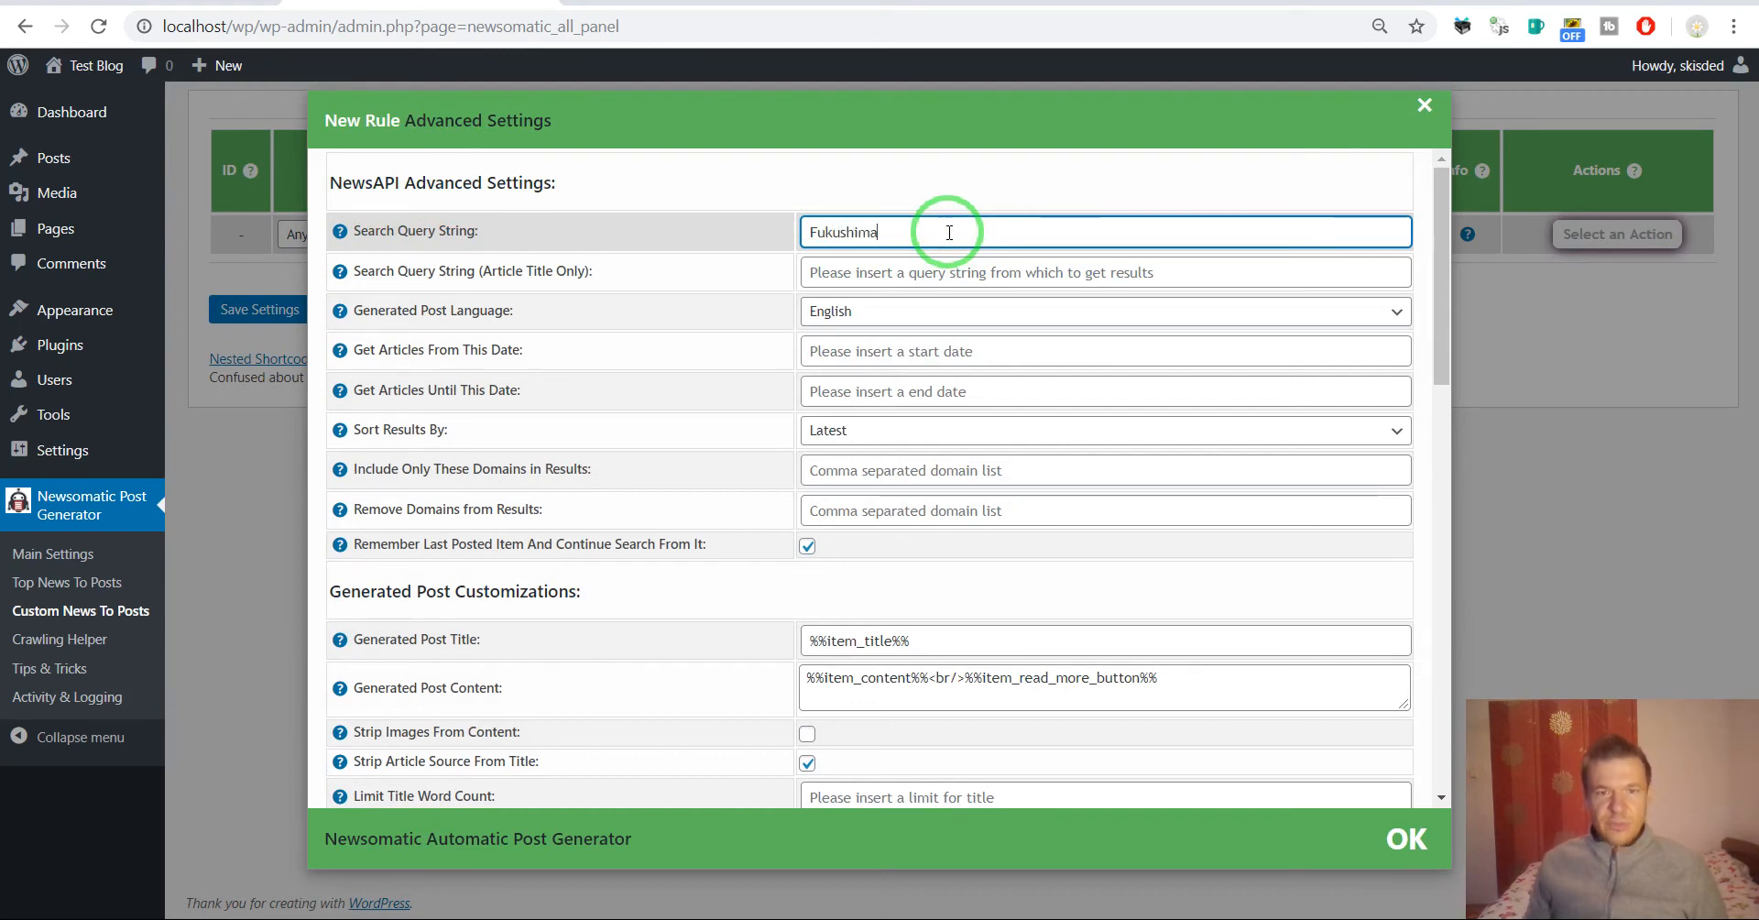
{"action": "left_click", "coordinate": [277, 306]}
{"action": "left_click", "coordinate": [264, 313]}
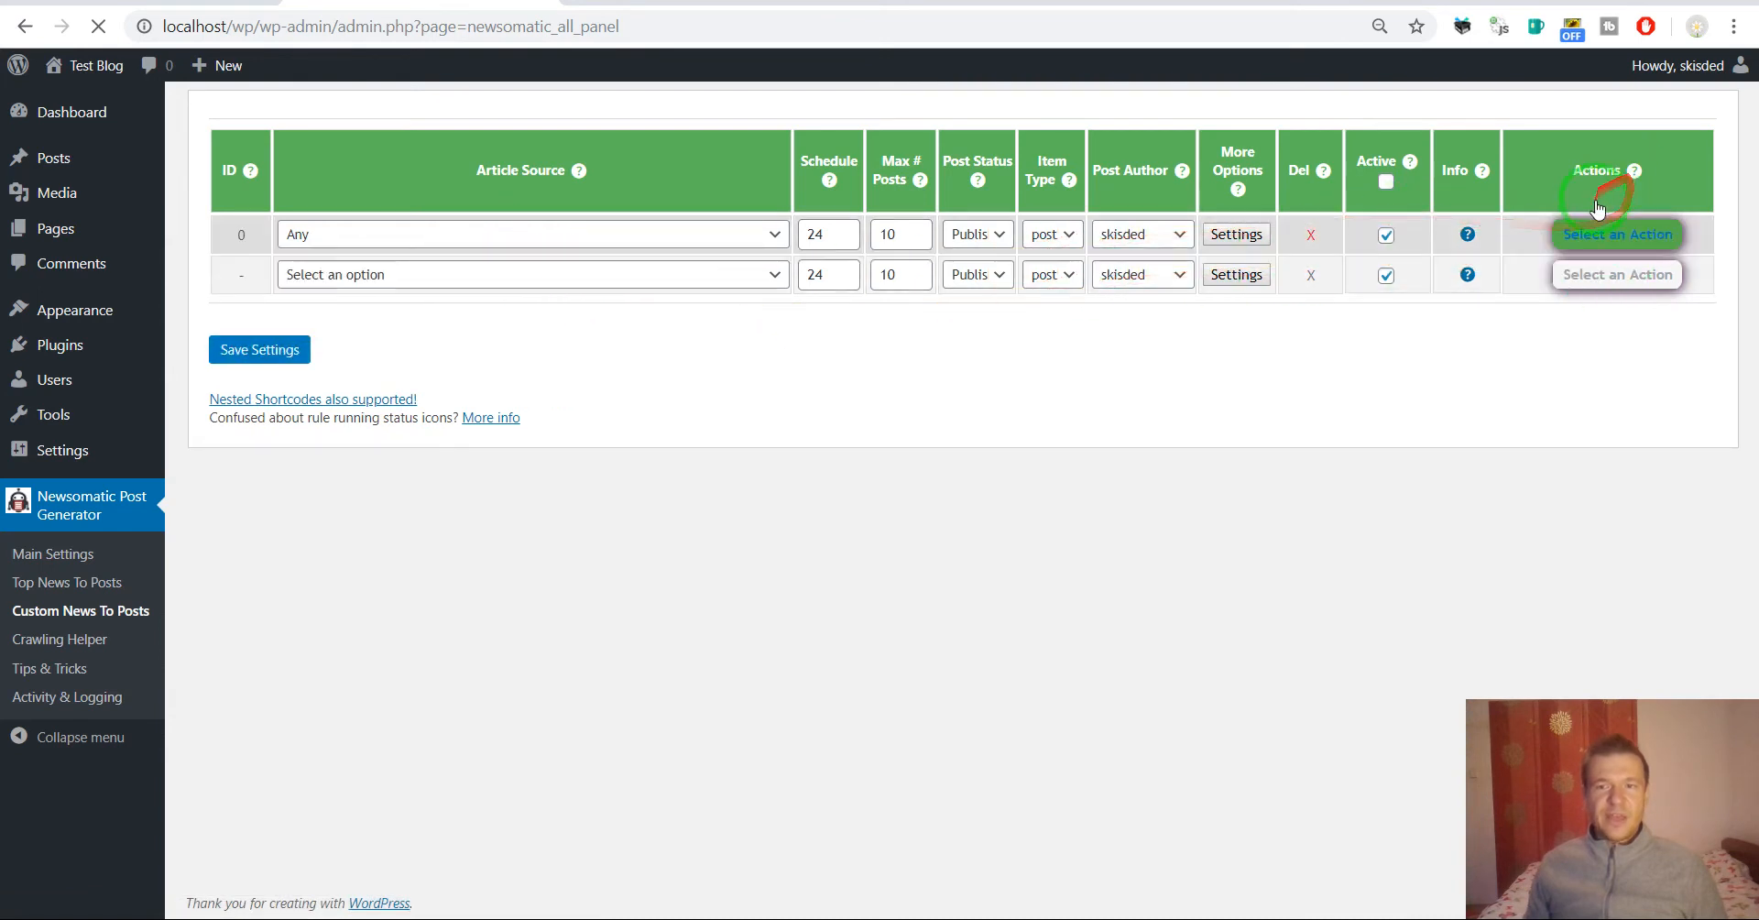
Run custom news rule 0 now, reload the page and review the list of its generated posts
{"action": "left_click", "coordinate": [1598, 234]}
{"action": "left_click", "coordinate": [1431, 369]}
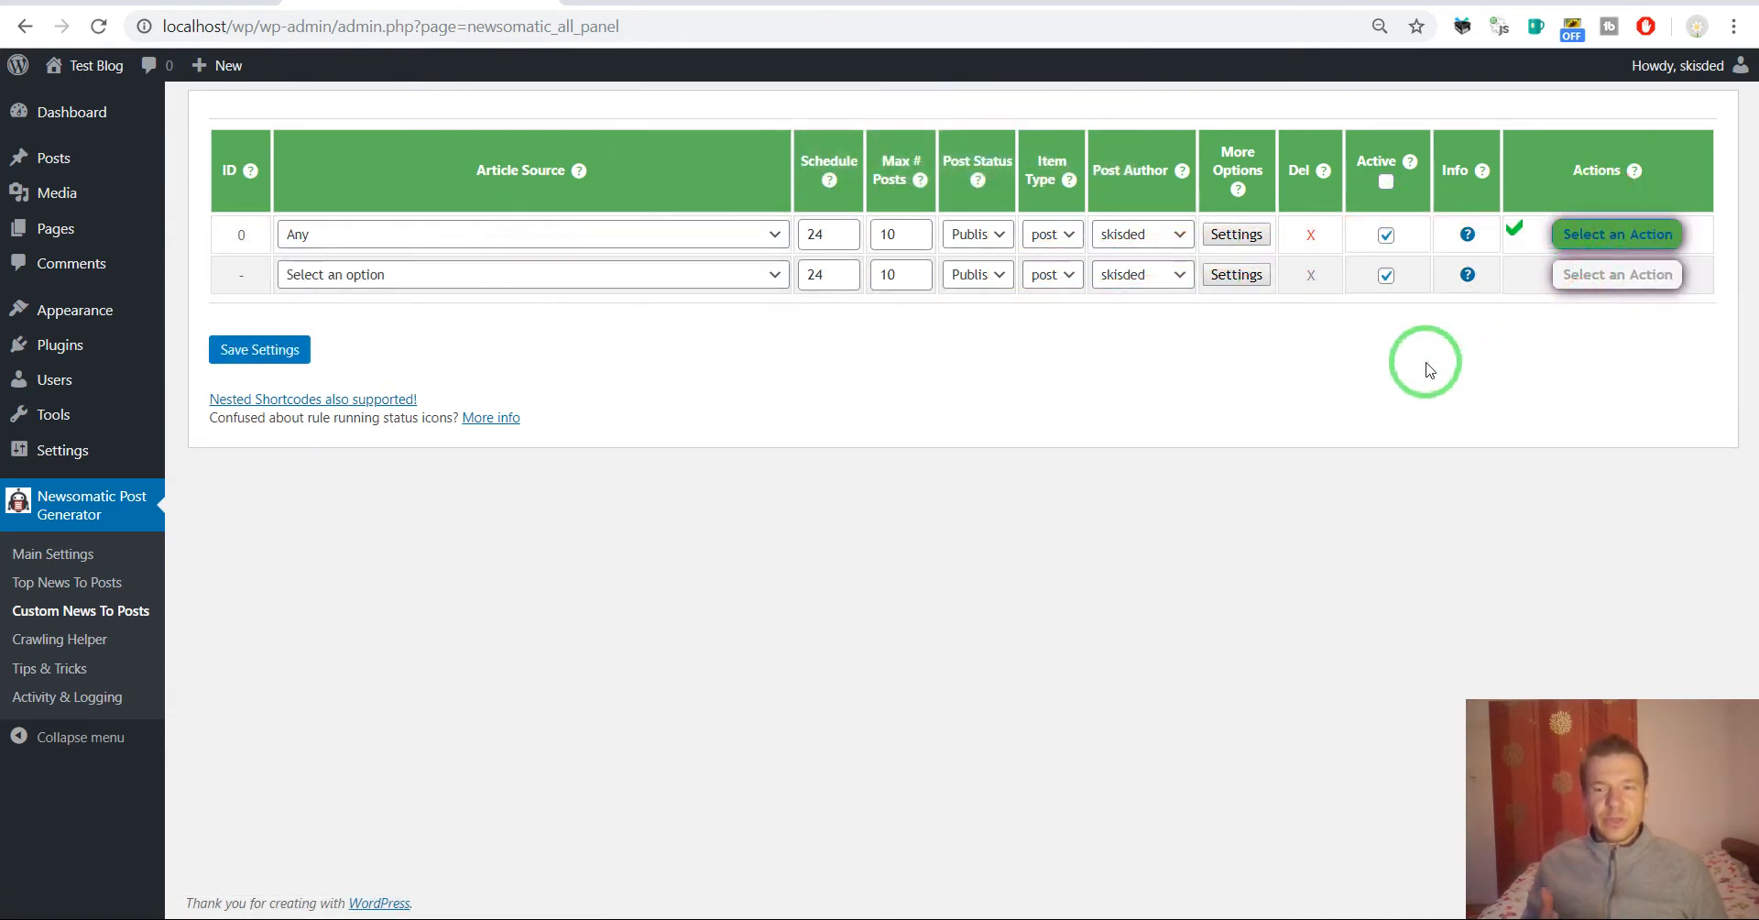
{"action": "left_click", "coordinate": [98, 25]}
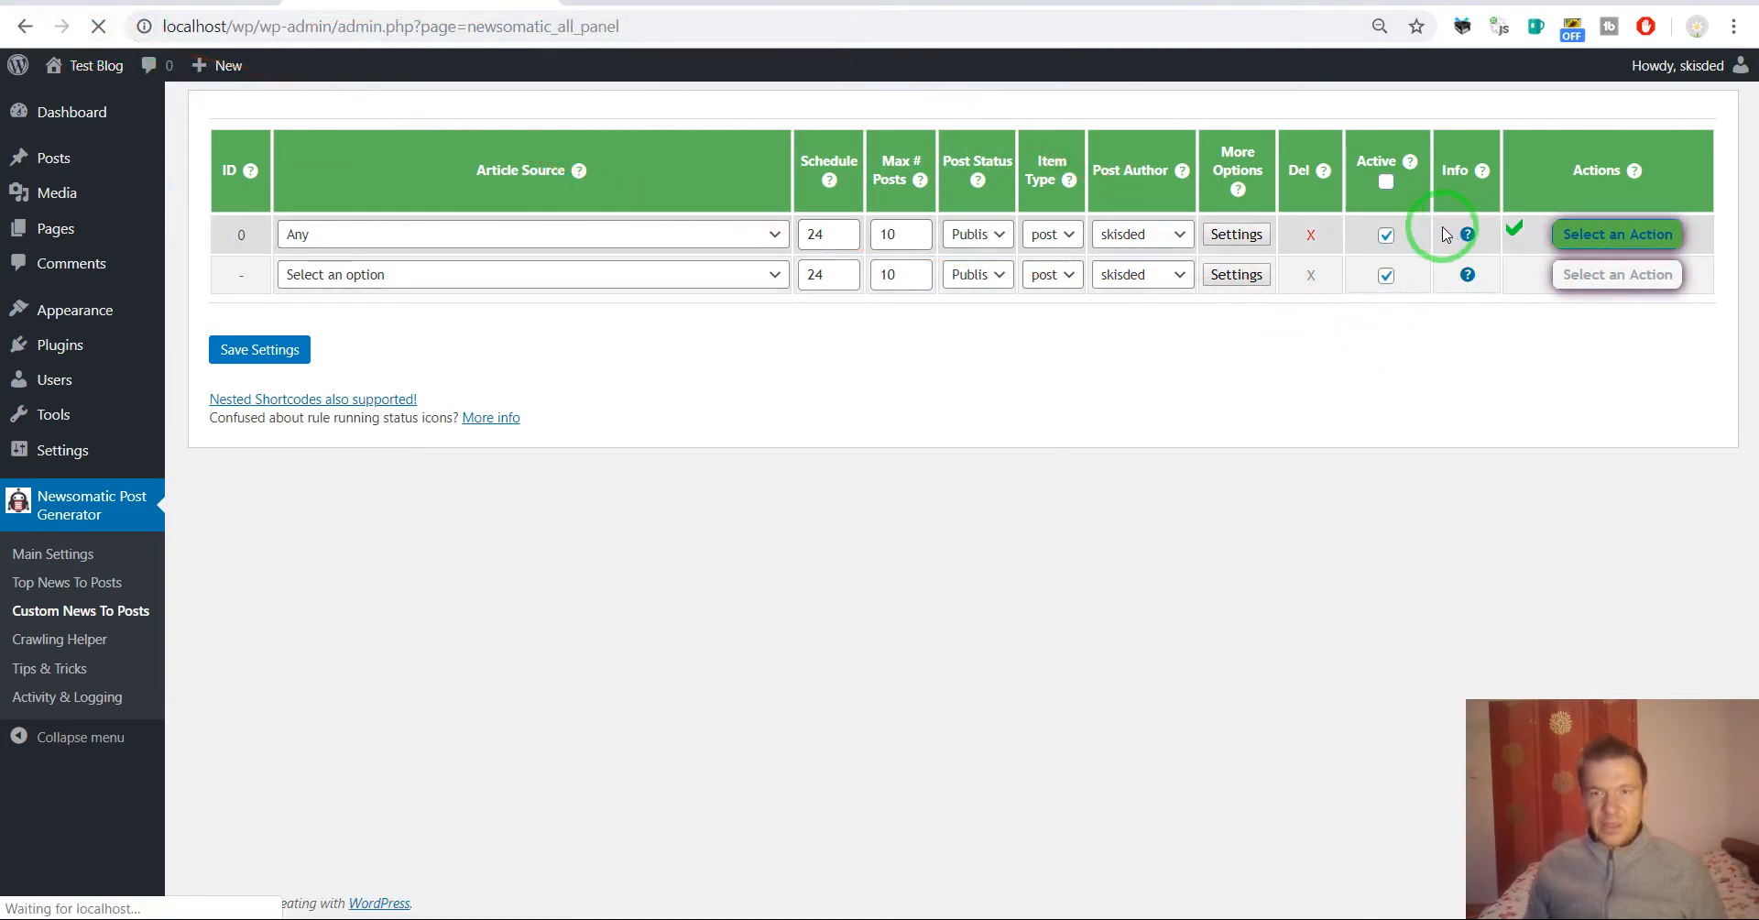
{"action": "mouse_move", "coordinate": [1464, 235]}
{"action": "left_click", "coordinate": [1511, 304]}
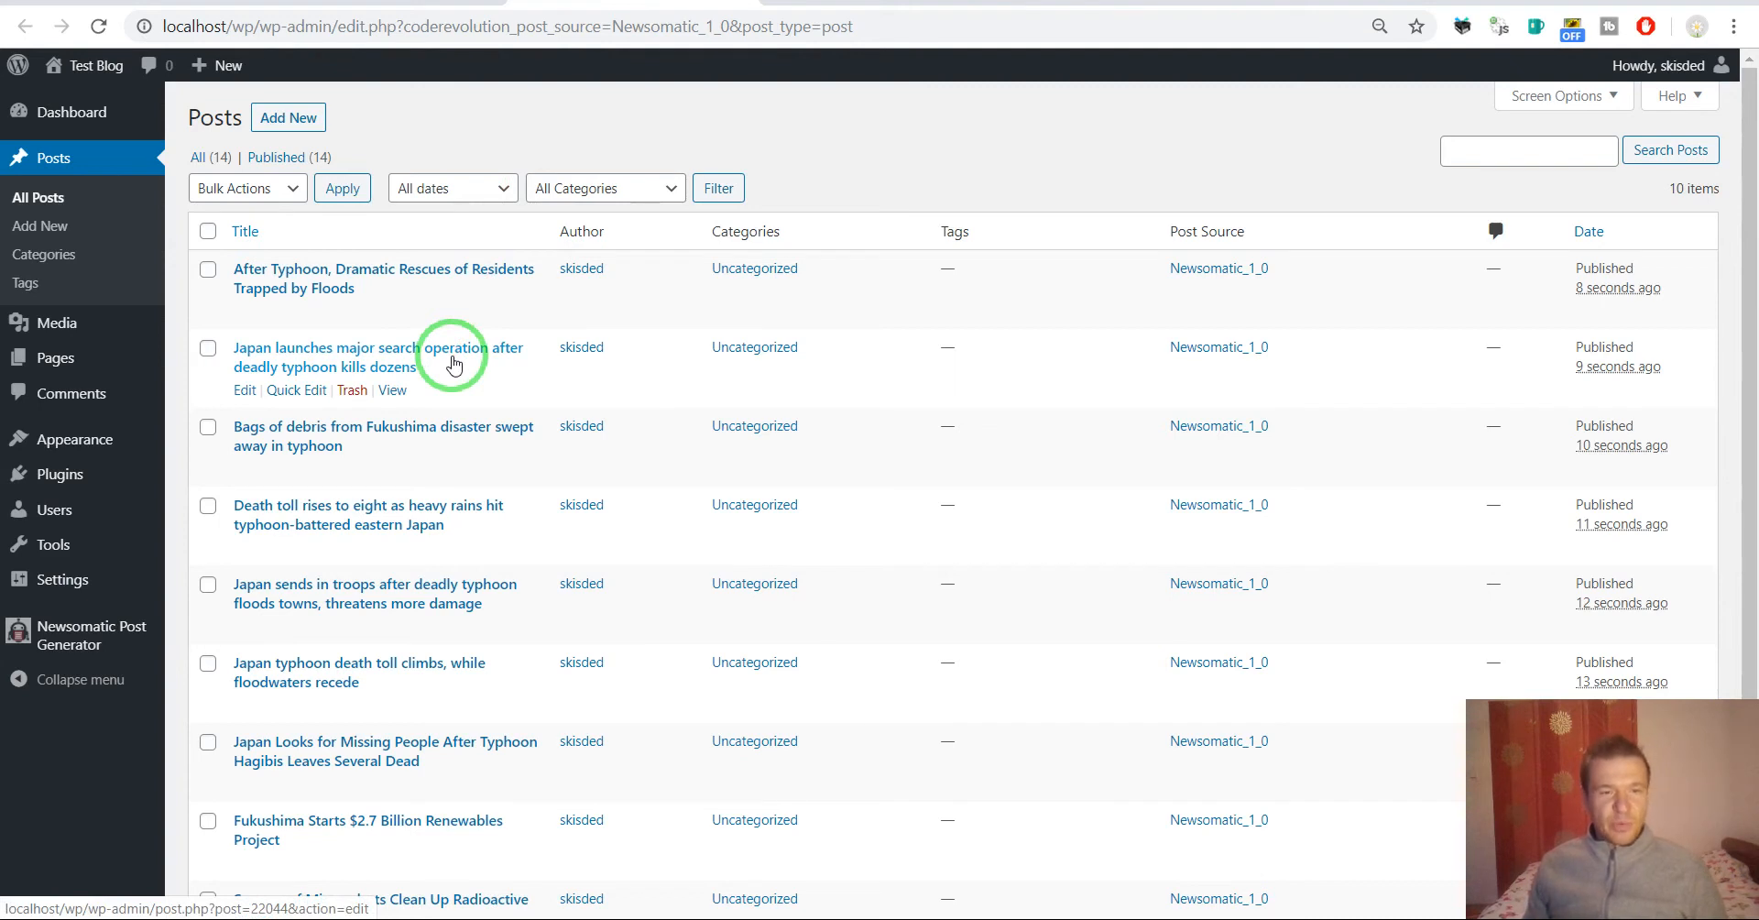
{"action": "scroll", "coordinate": [467, 442], "scroll_direction": "down", "scroll_amount": 3}
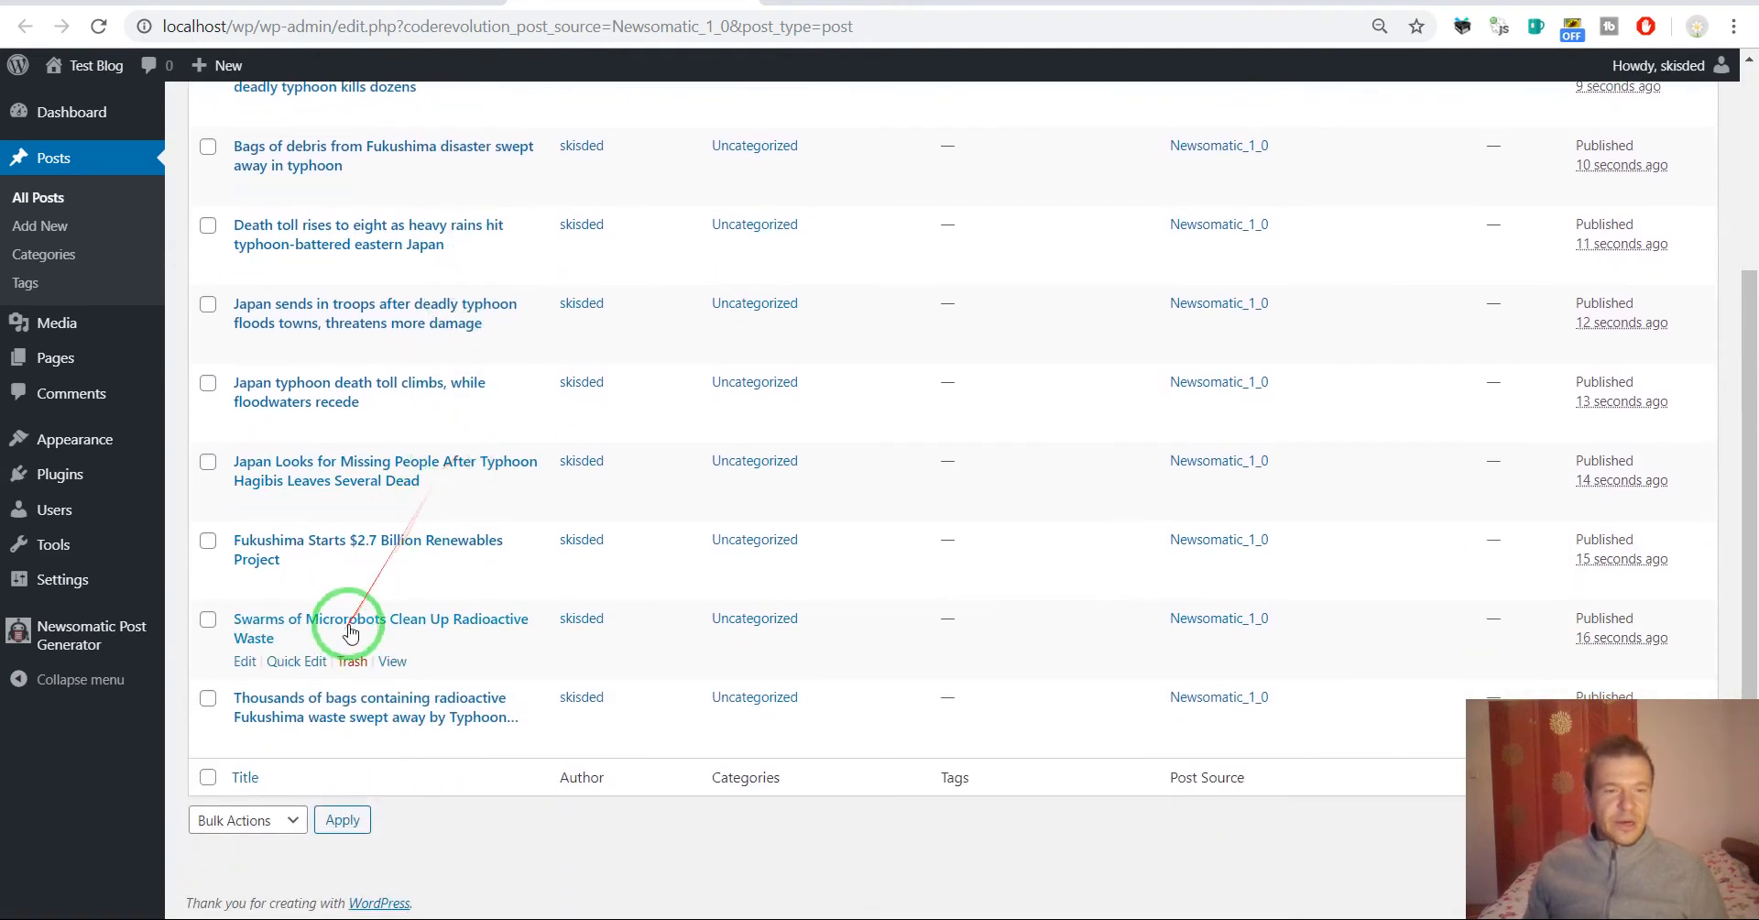
{"action": "scroll", "coordinate": [350, 630], "scroll_direction": "up", "scroll_amount": 3}
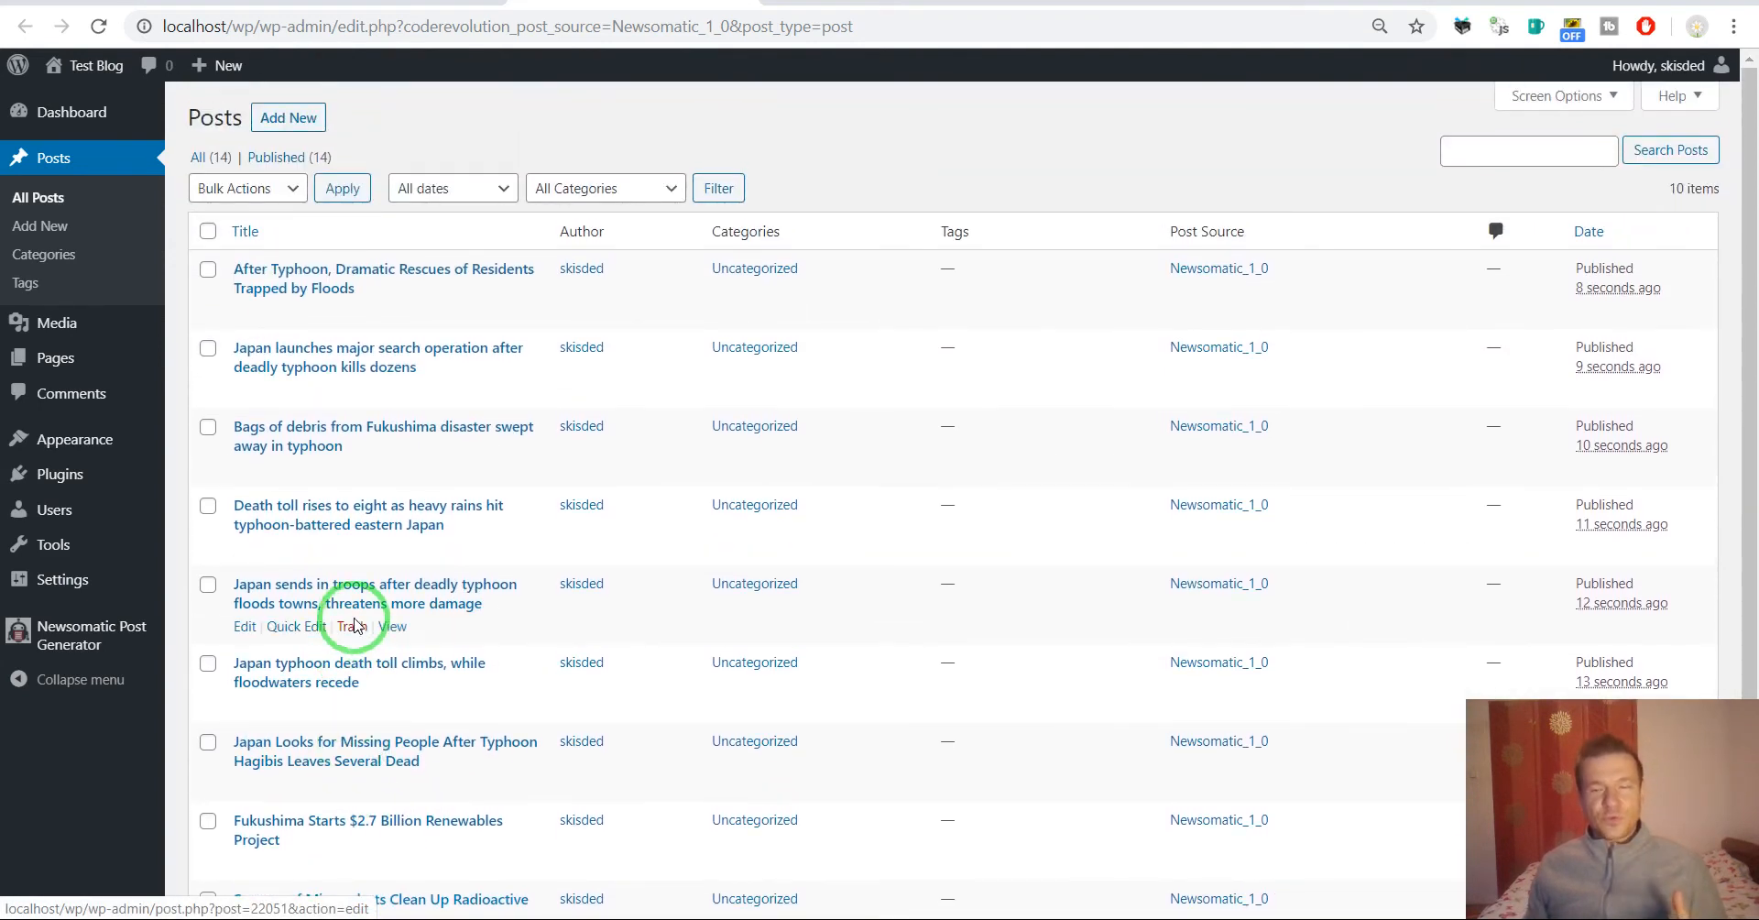
Open the Everything endpoint page of the News API documentation in a new tab and review its description and live example
{"action": "left_click", "coordinate": [399, 1]}
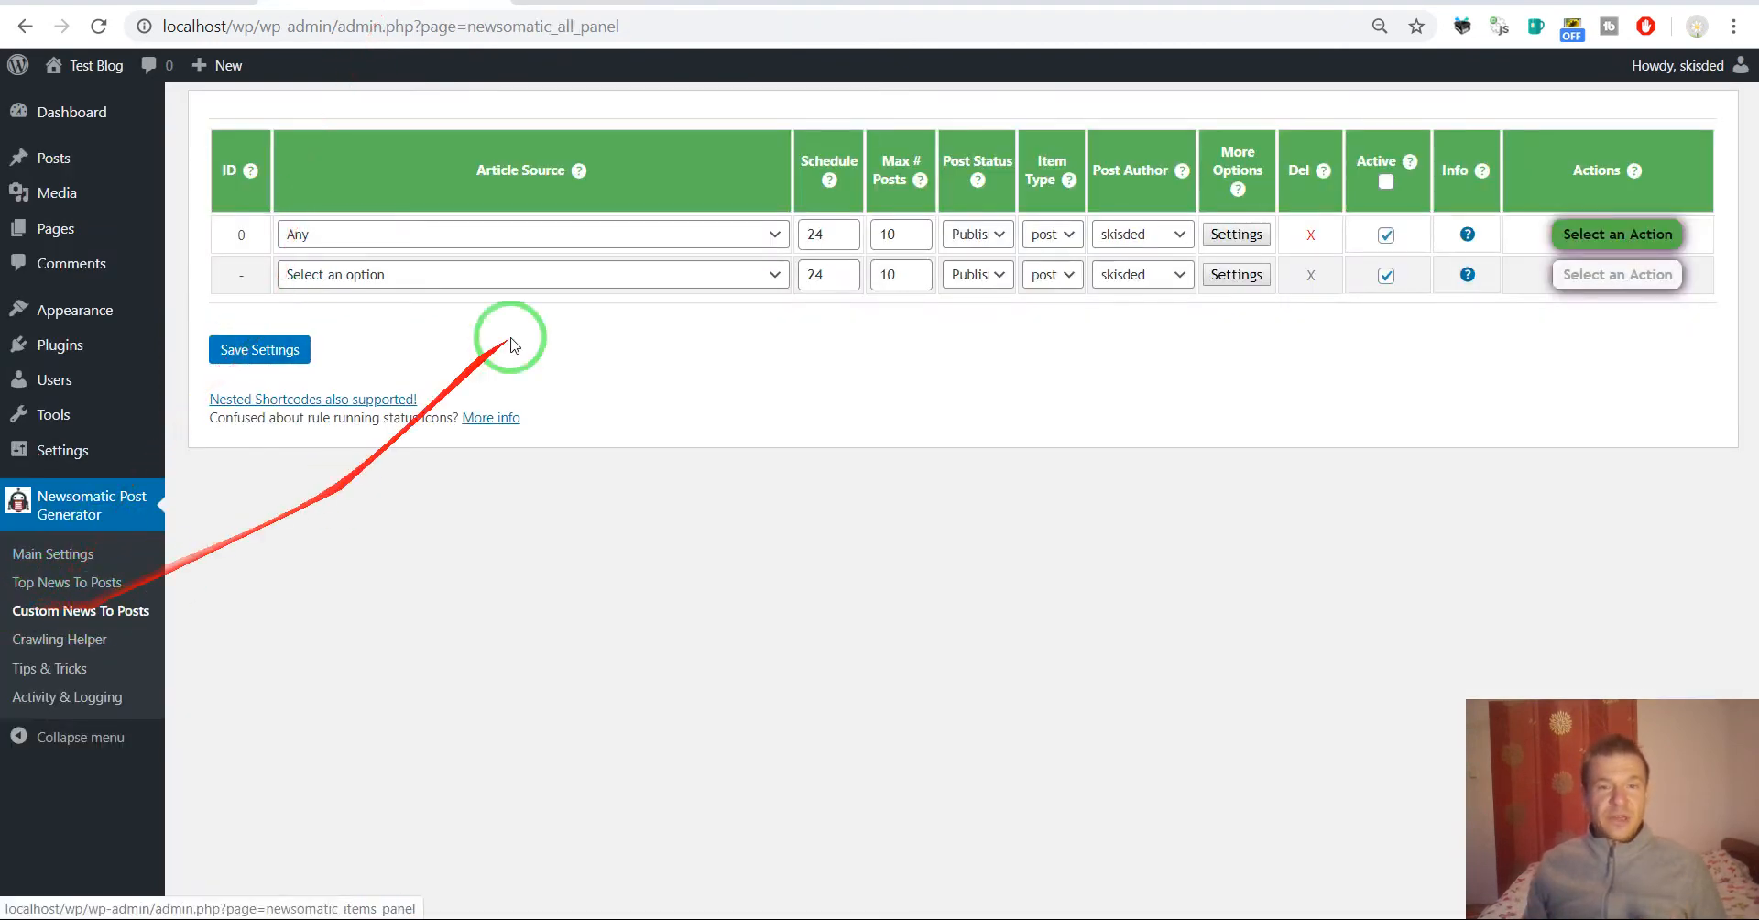
{"action": "left_click", "coordinate": [1026, 1]}
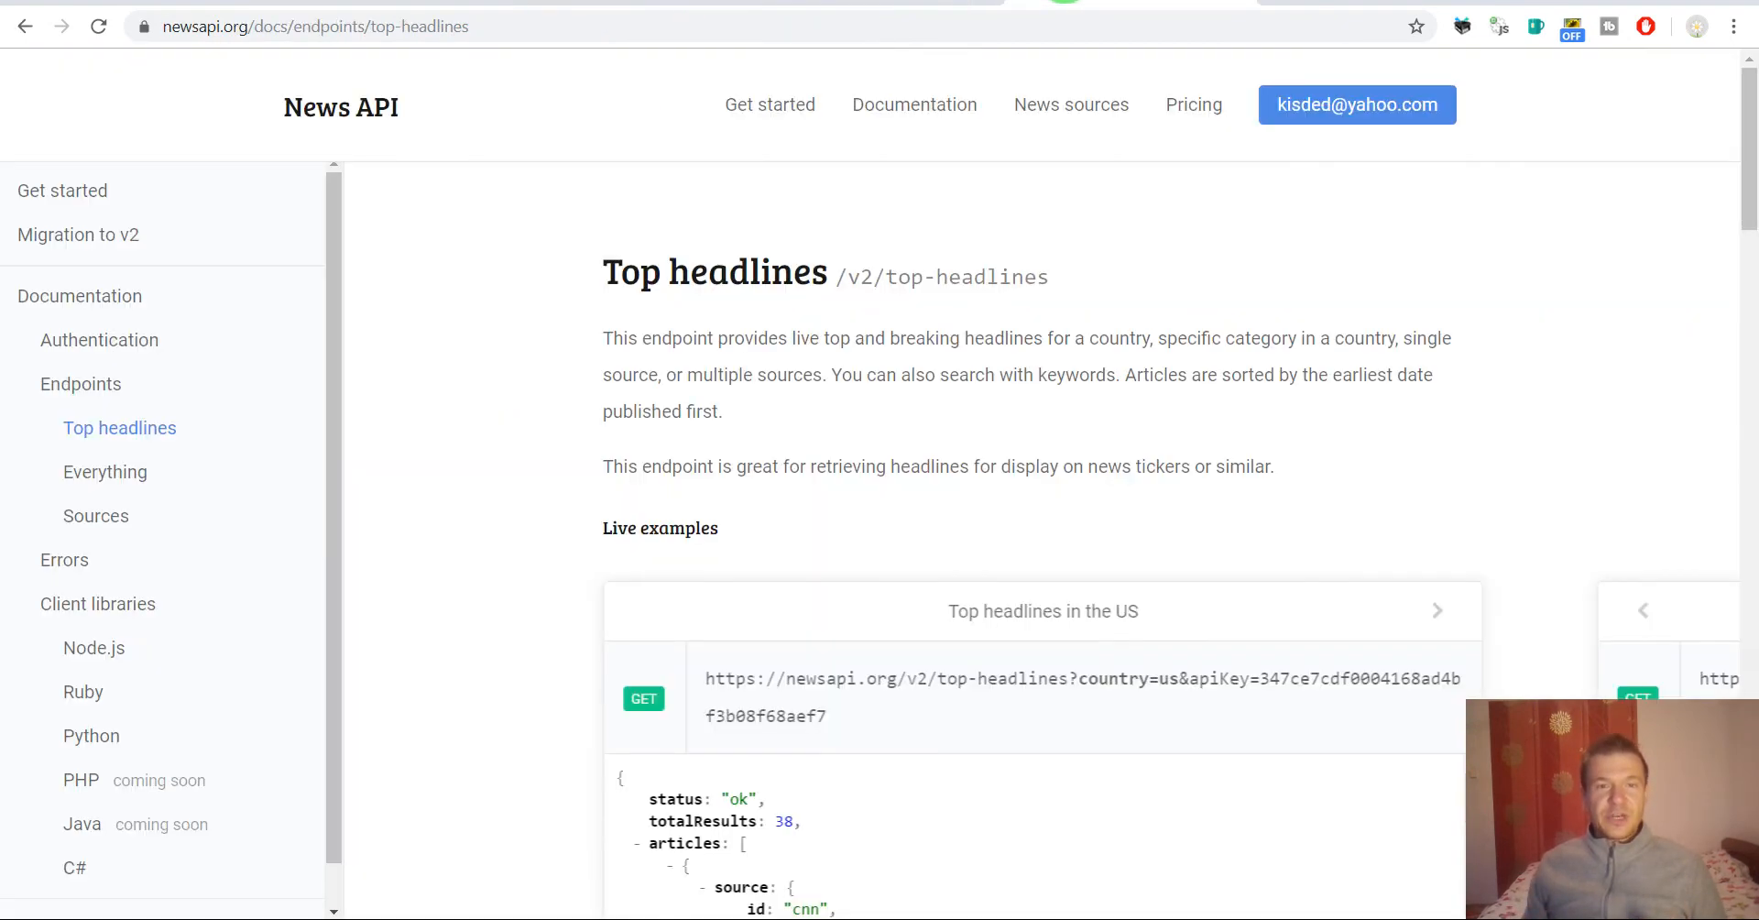
{"action": "left_click", "coordinate": [93, 474]}
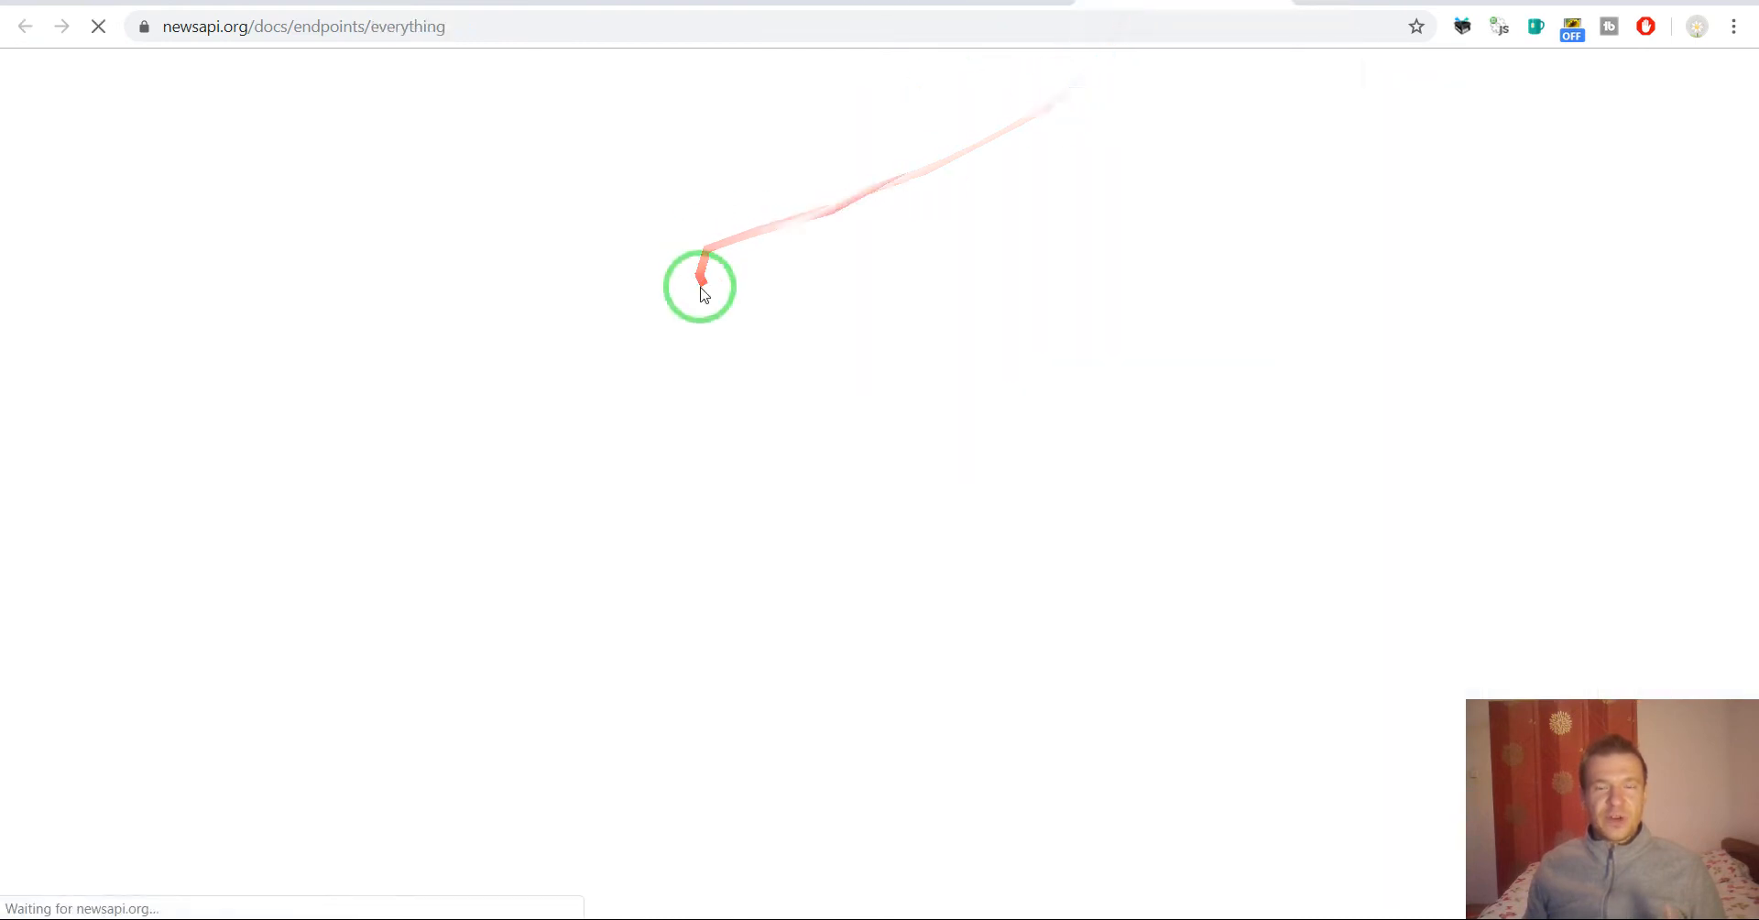
{"action": "scroll", "coordinate": [701, 299], "scroll_direction": "down", "scroll_amount": 3}
{"action": "scroll", "coordinate": [691, 311], "scroll_direction": "up", "scroll_amount": 3}
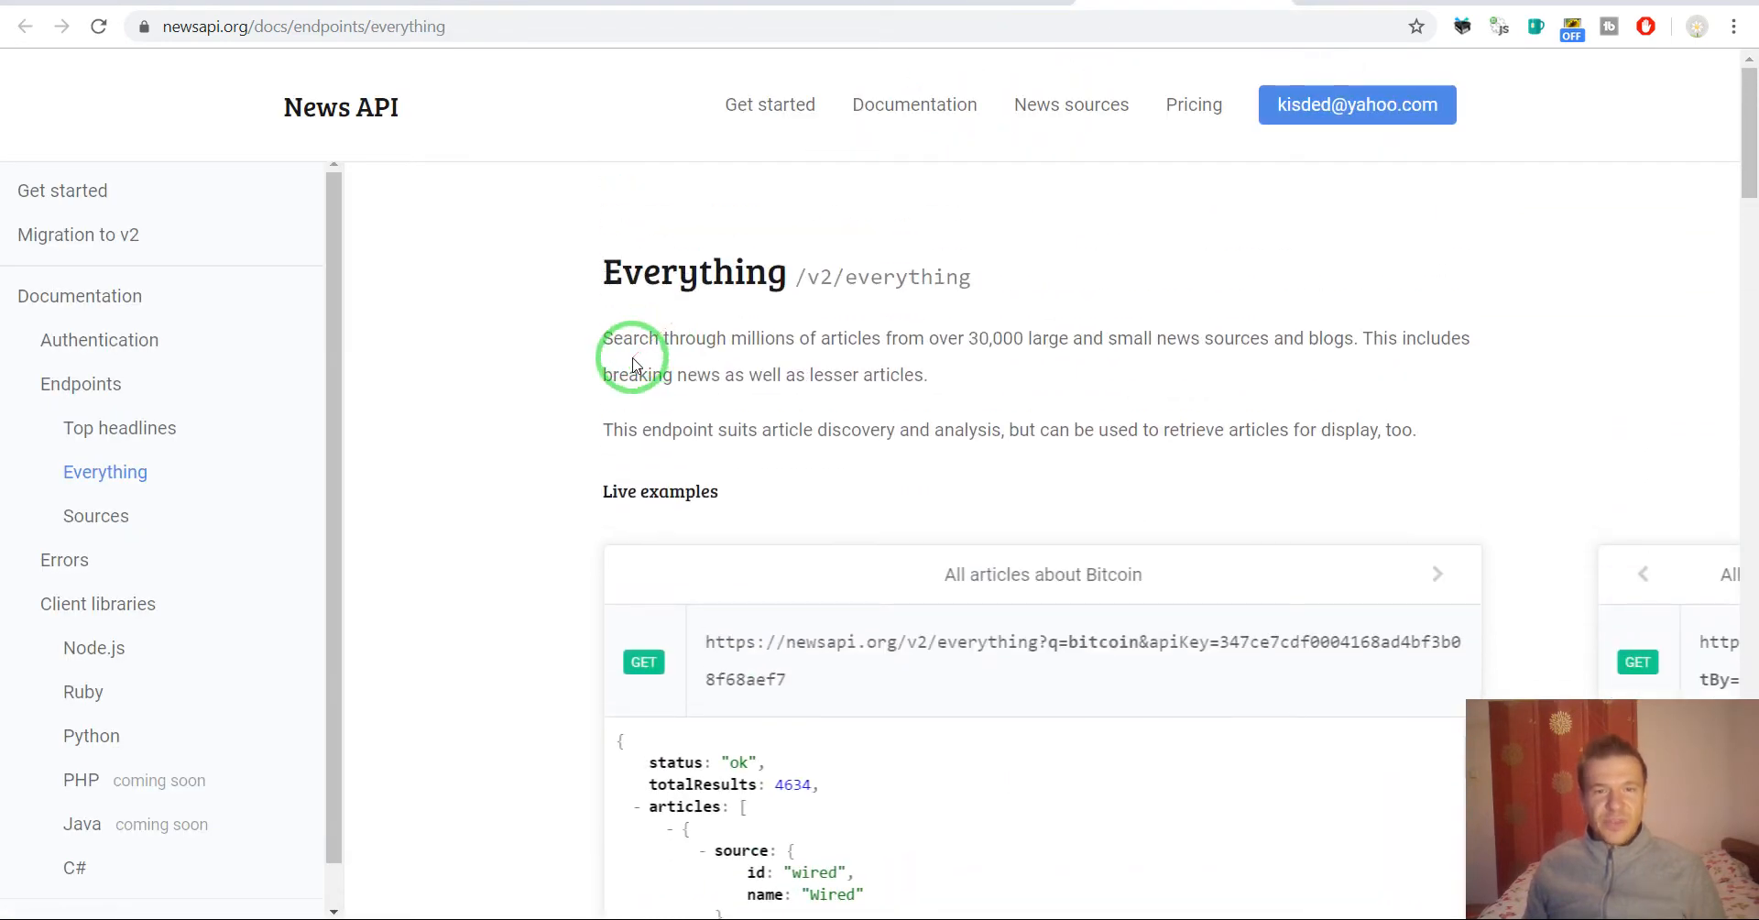
{"action": "scroll", "coordinate": [608, 361], "scroll_direction": "down", "scroll_amount": 4}
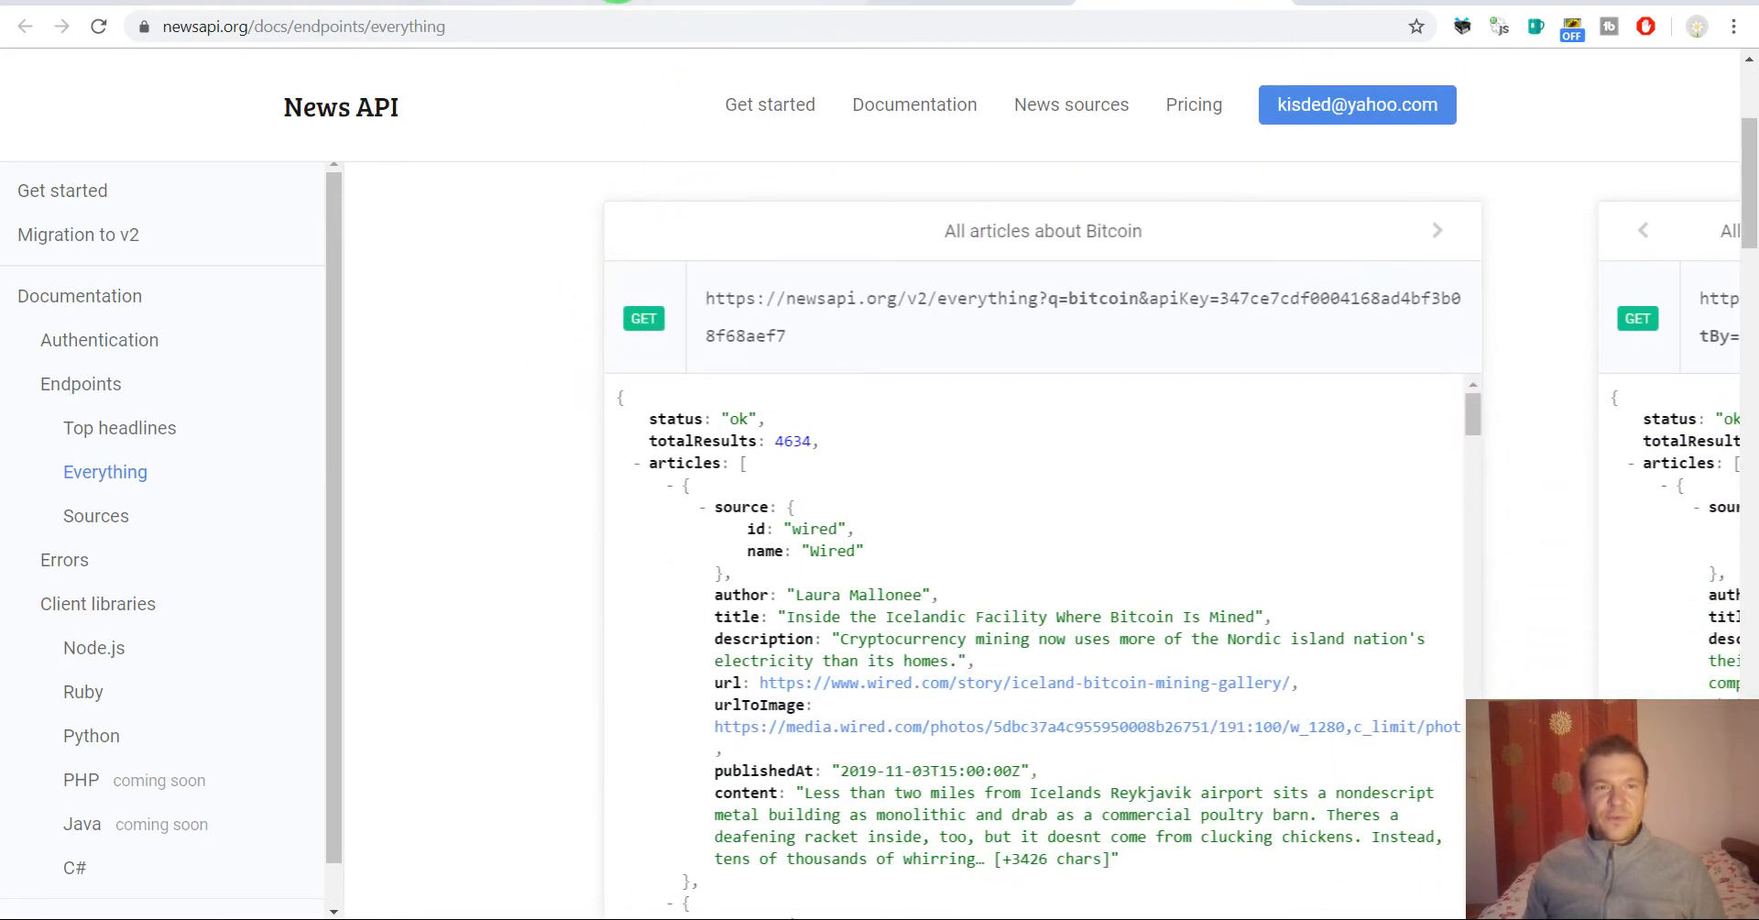
Compare the plugin's Custom News To Posts rules with the News API Everything endpoint documentation
{"action": "left_click", "coordinate": [595, 2]}
{"action": "left_click", "coordinate": [160, 639]}
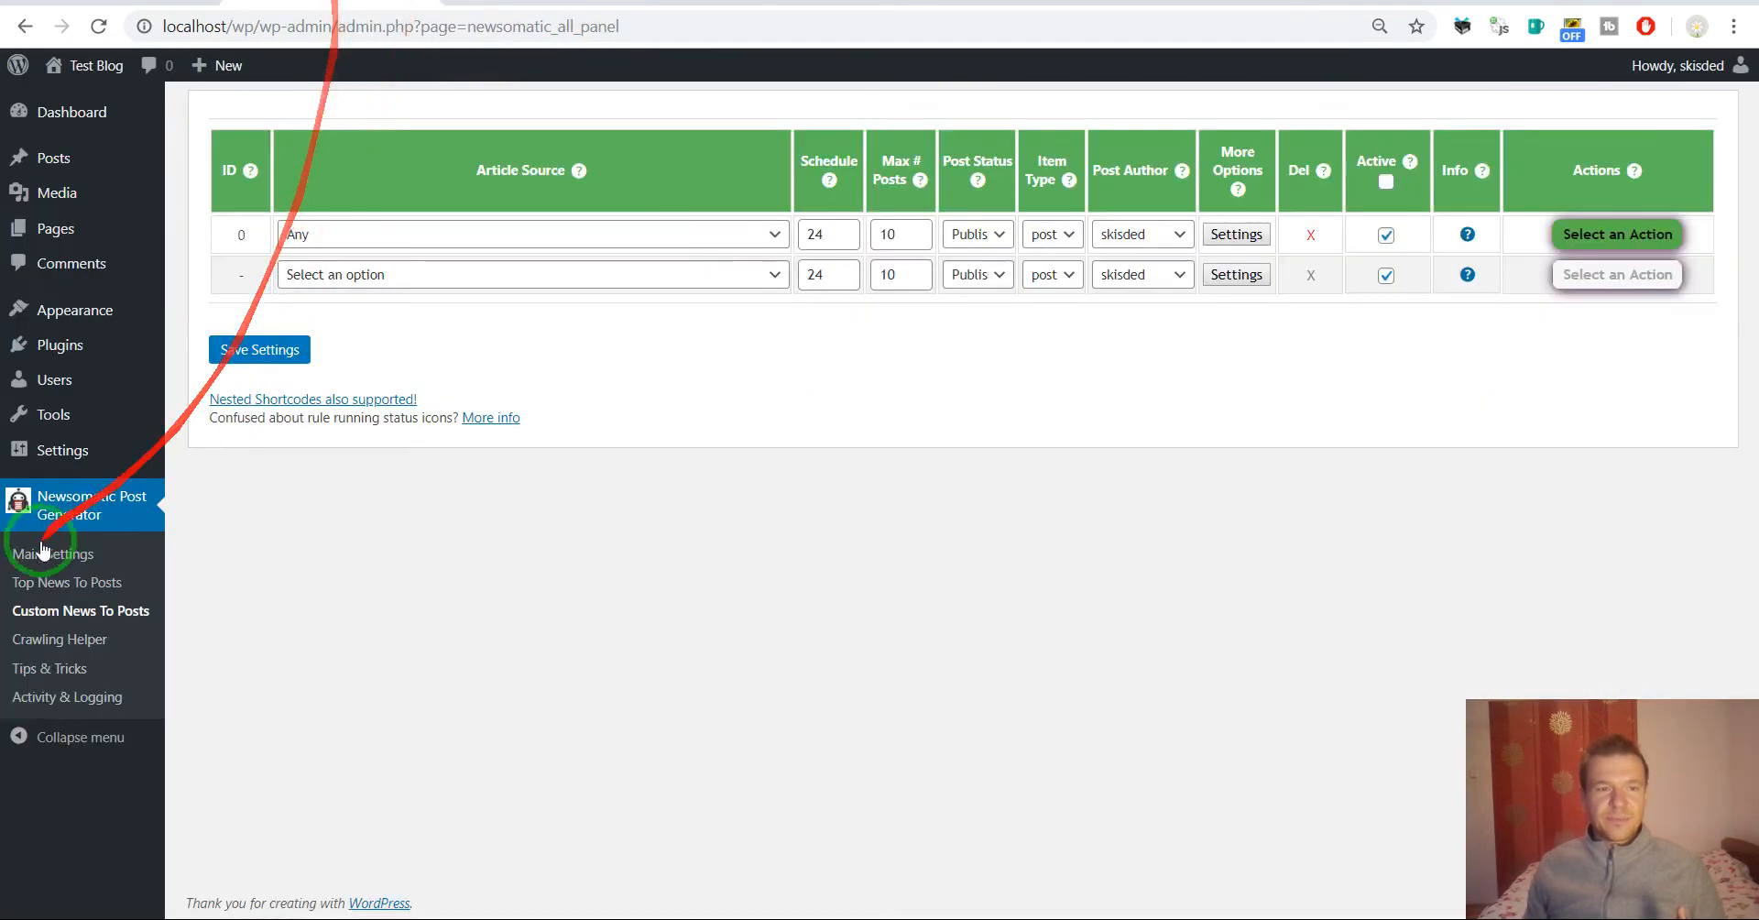
{"action": "left_click", "coordinate": [80, 611]}
{"action": "left_click", "coordinate": [961, 2]}
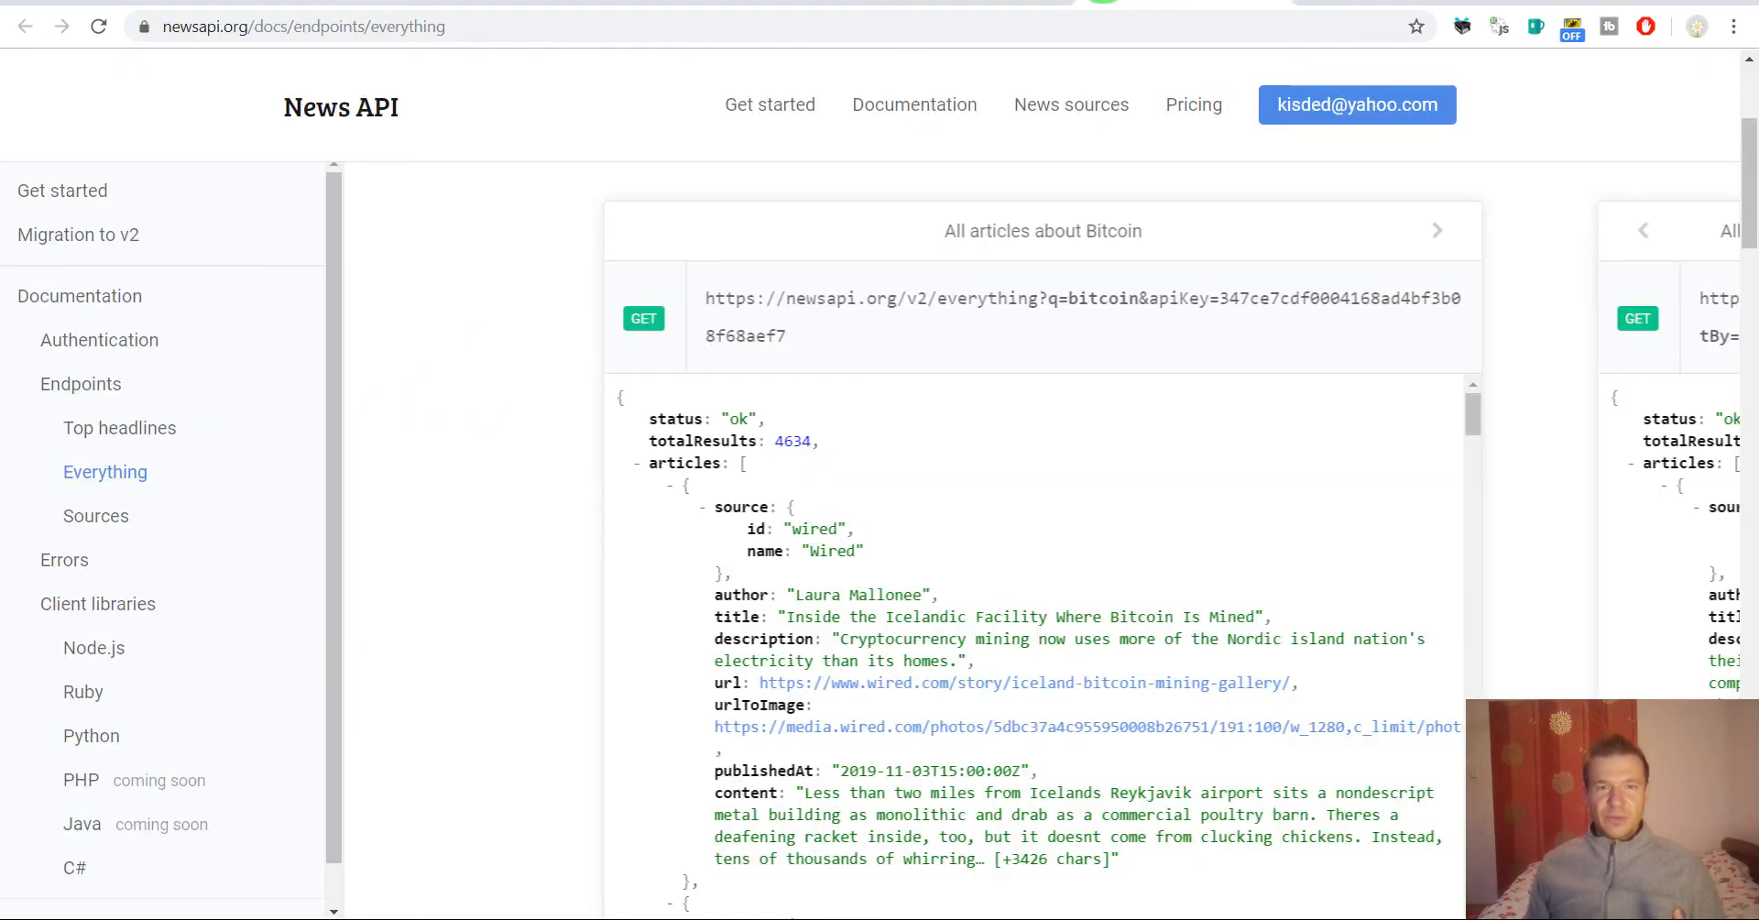
Compare the plugin's Top News and Custom News rule types with the Top headlines and Everything endpoint descriptions
{"action": "left_click", "coordinate": [268, 2]}
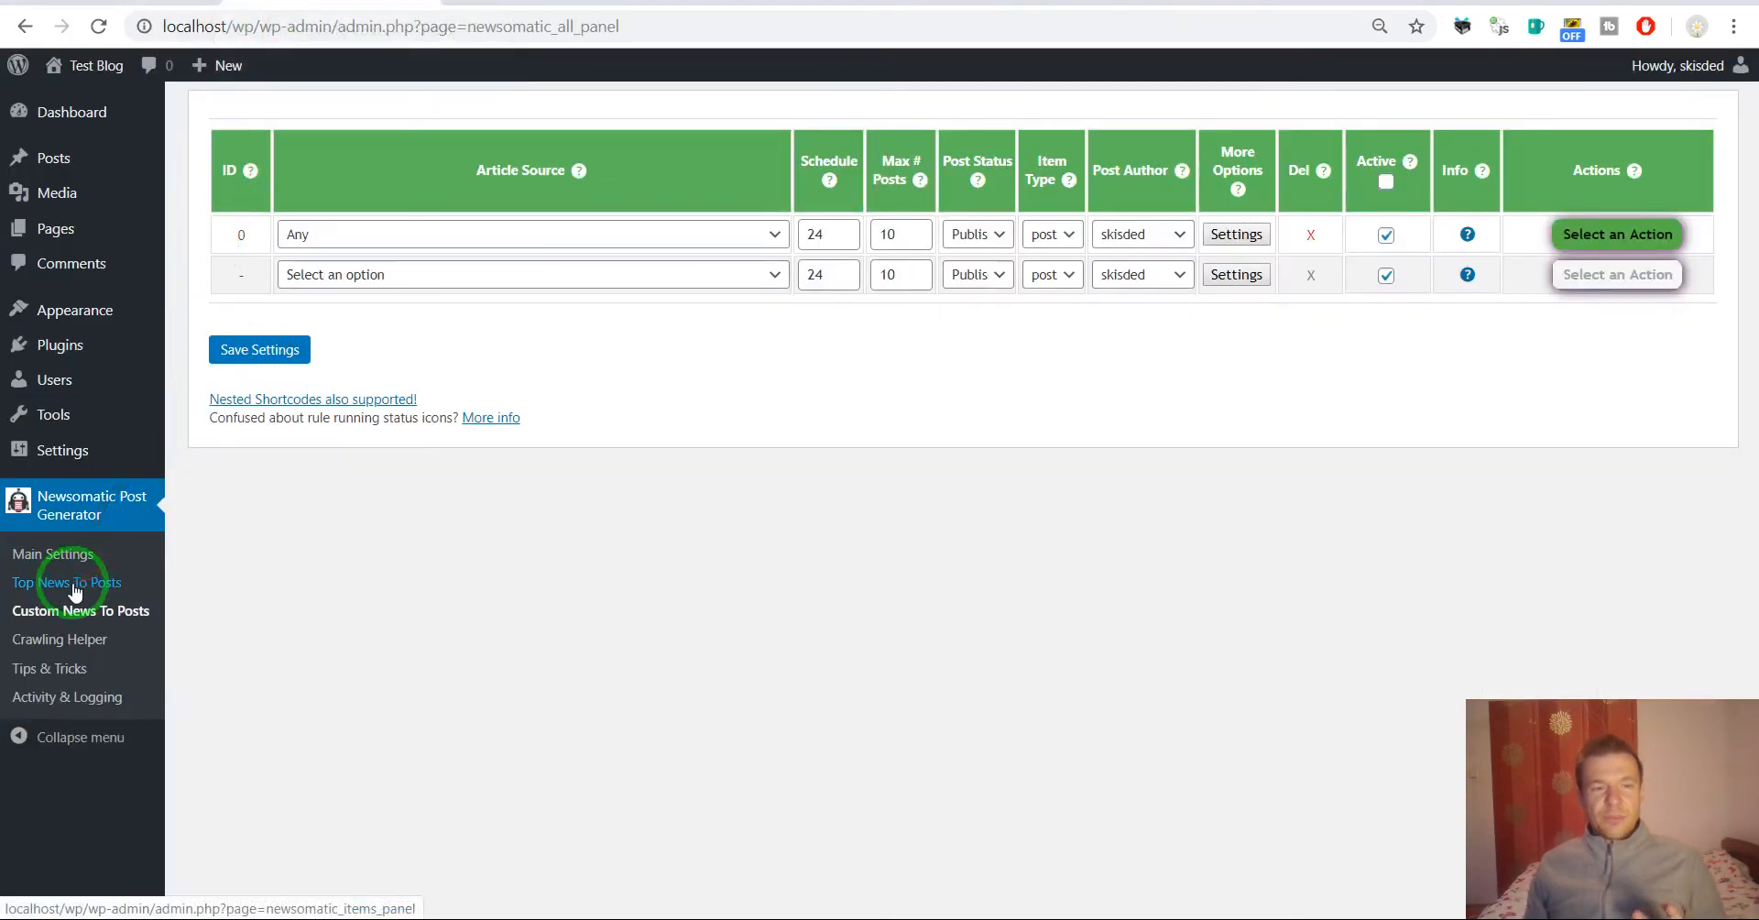
{"action": "left_click", "coordinate": [884, 5]}
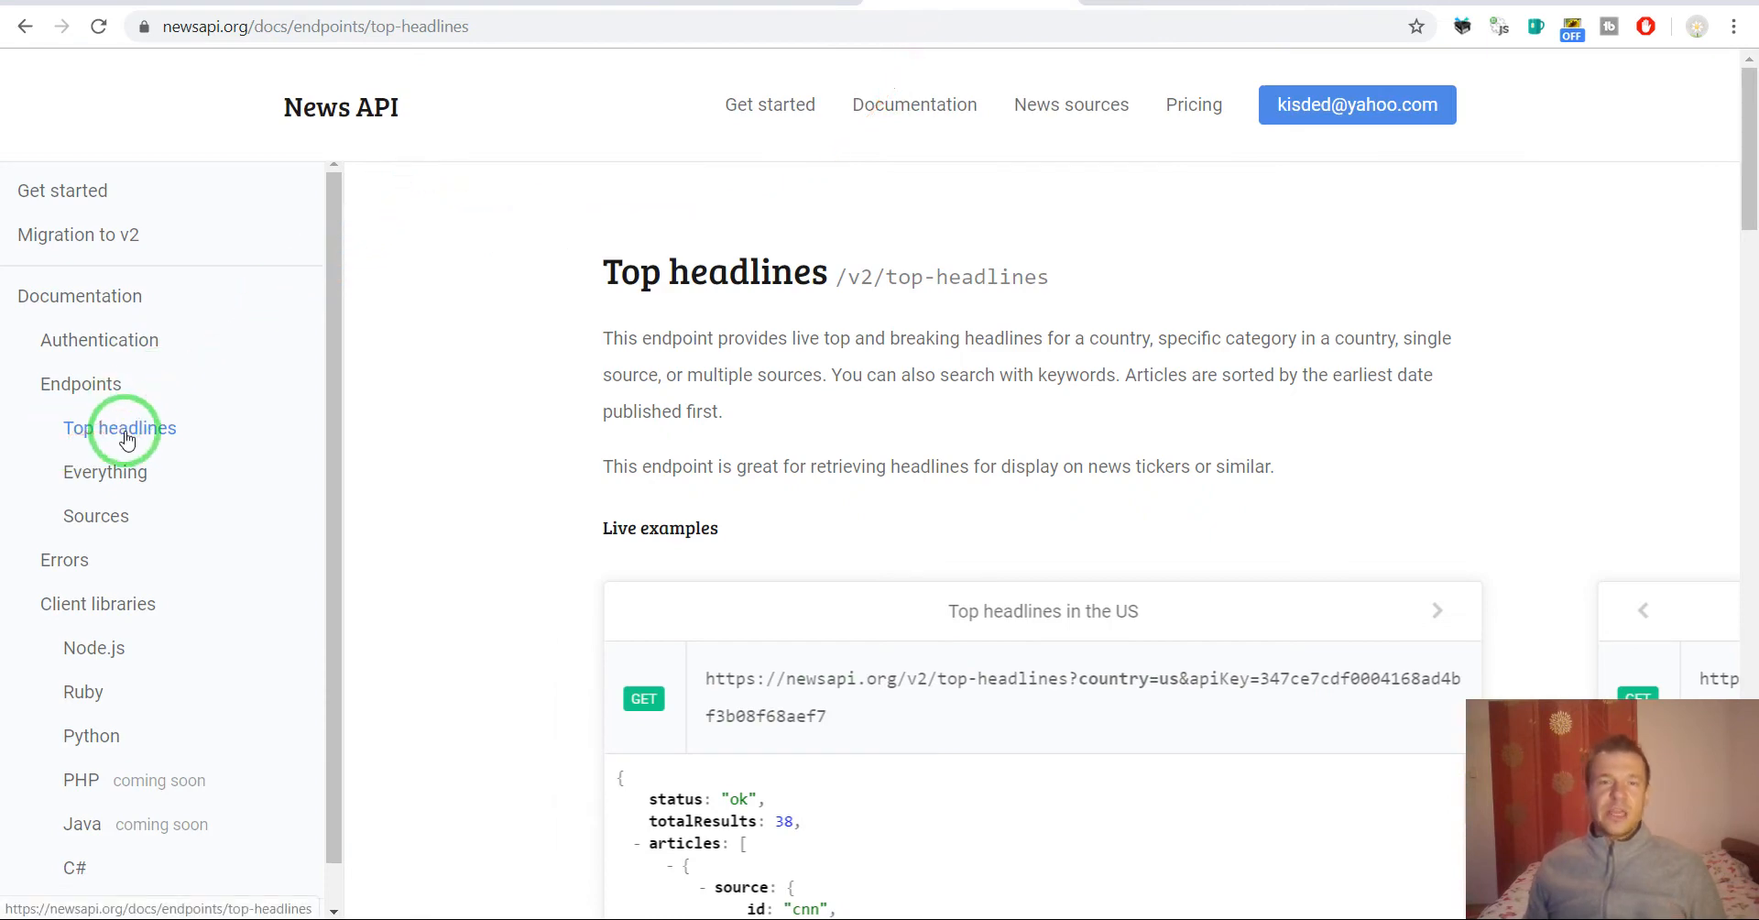
{"action": "left_click", "coordinate": [269, 3]}
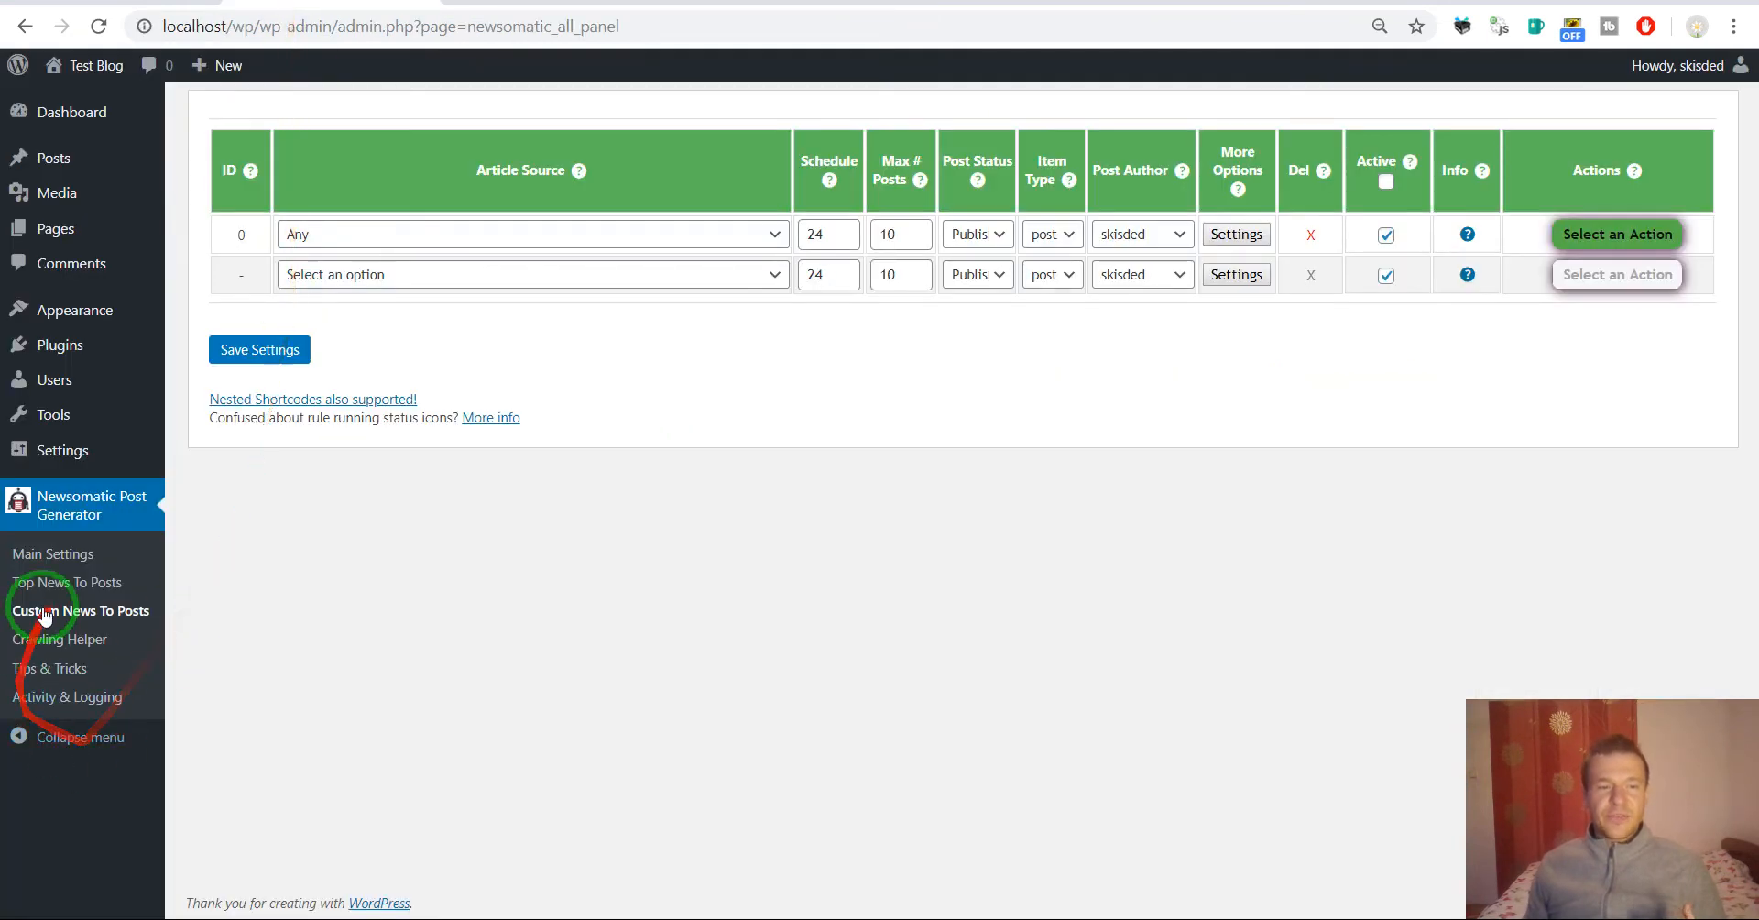
{"action": "left_click", "coordinate": [1191, 2]}
{"action": "left_click", "coordinate": [1035, 3]}
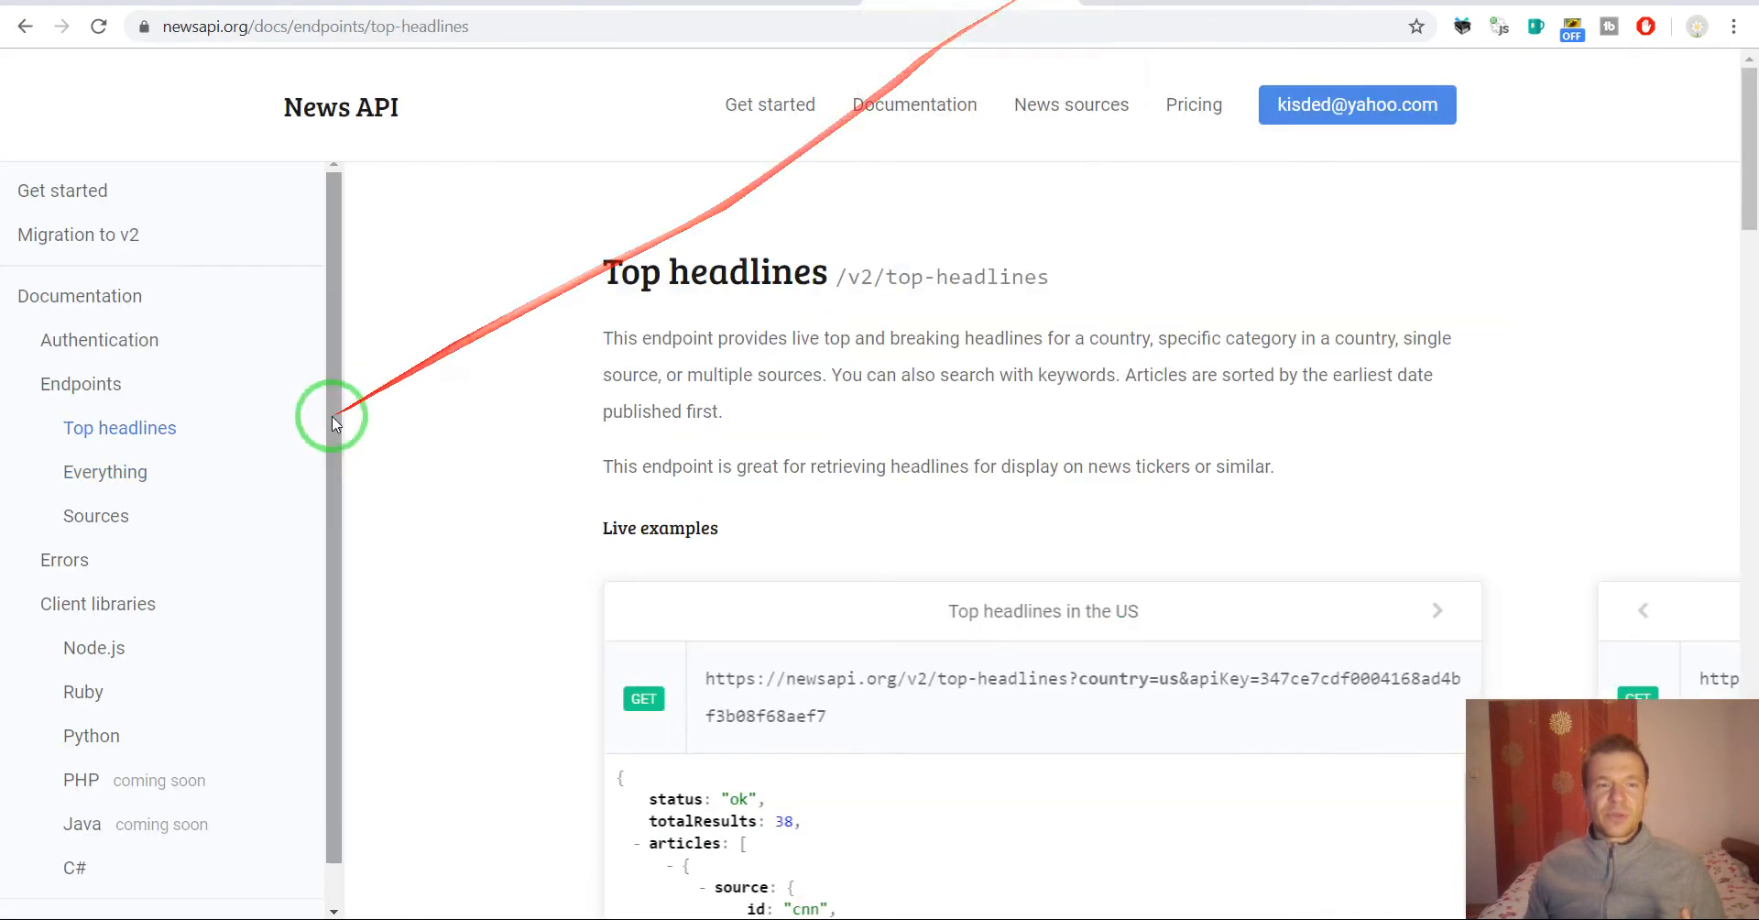
{"action": "left_click", "coordinate": [1238, 4]}
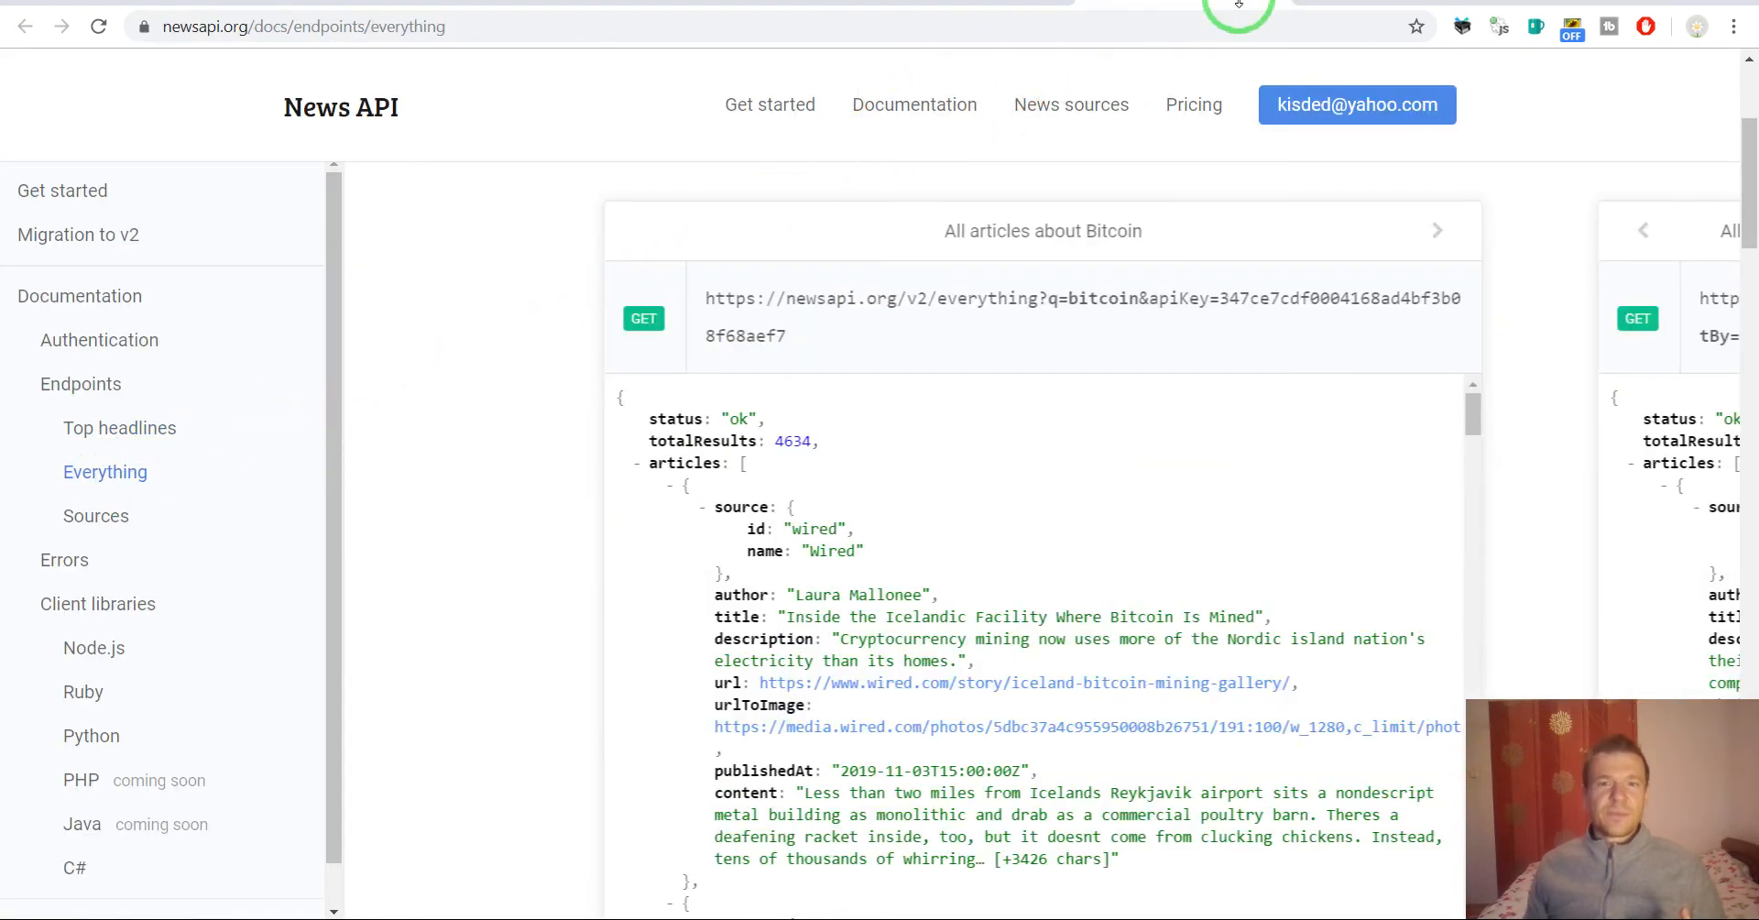
{"action": "scroll", "coordinate": [381, 366], "scroll_direction": "up", "scroll_amount": 4}
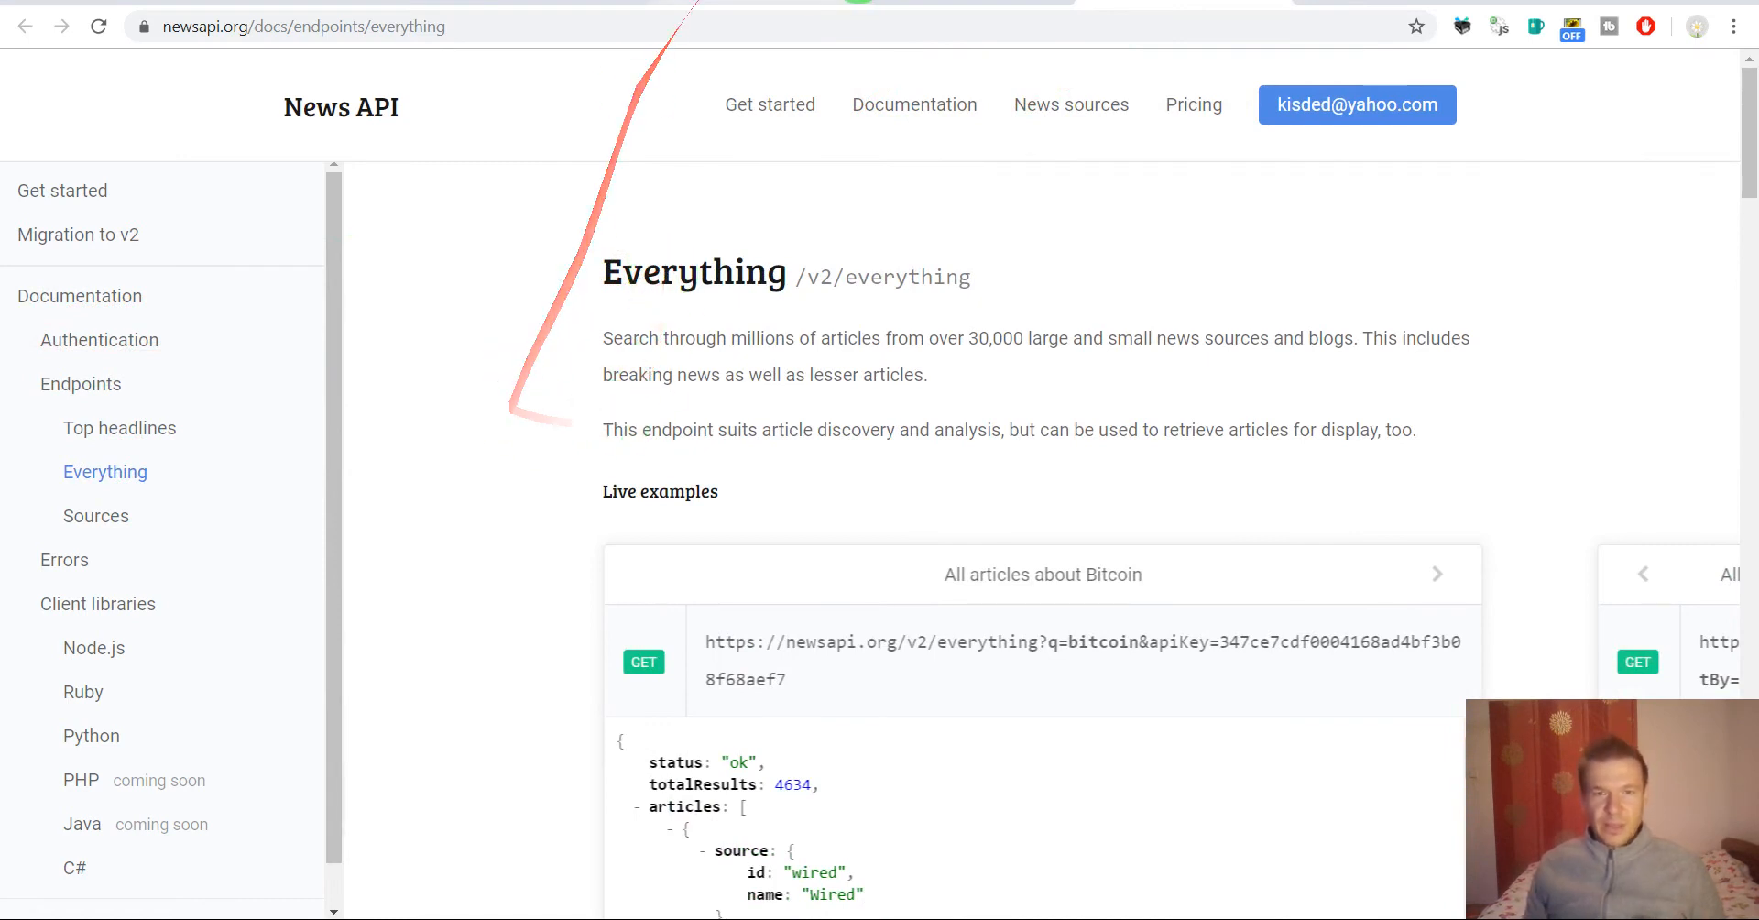
Open the advanced settings of custom news rule 0 and examine its full and title-only search query options
{"action": "left_click", "coordinate": [982, 2]}
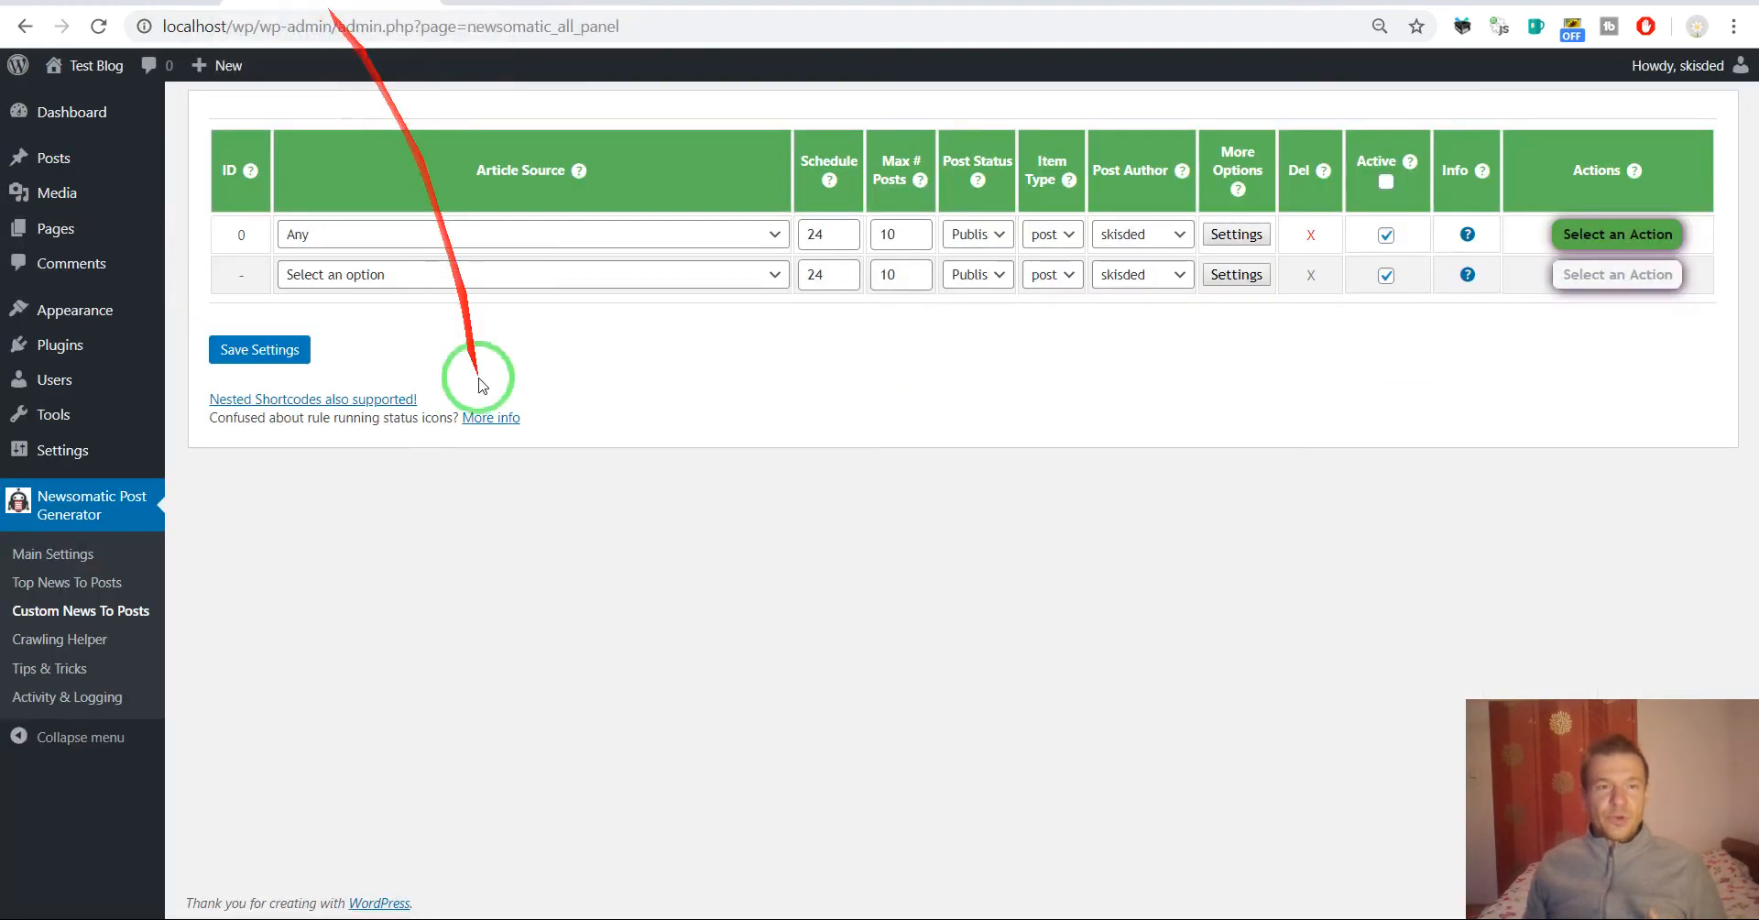
{"action": "left_click", "coordinate": [1235, 234]}
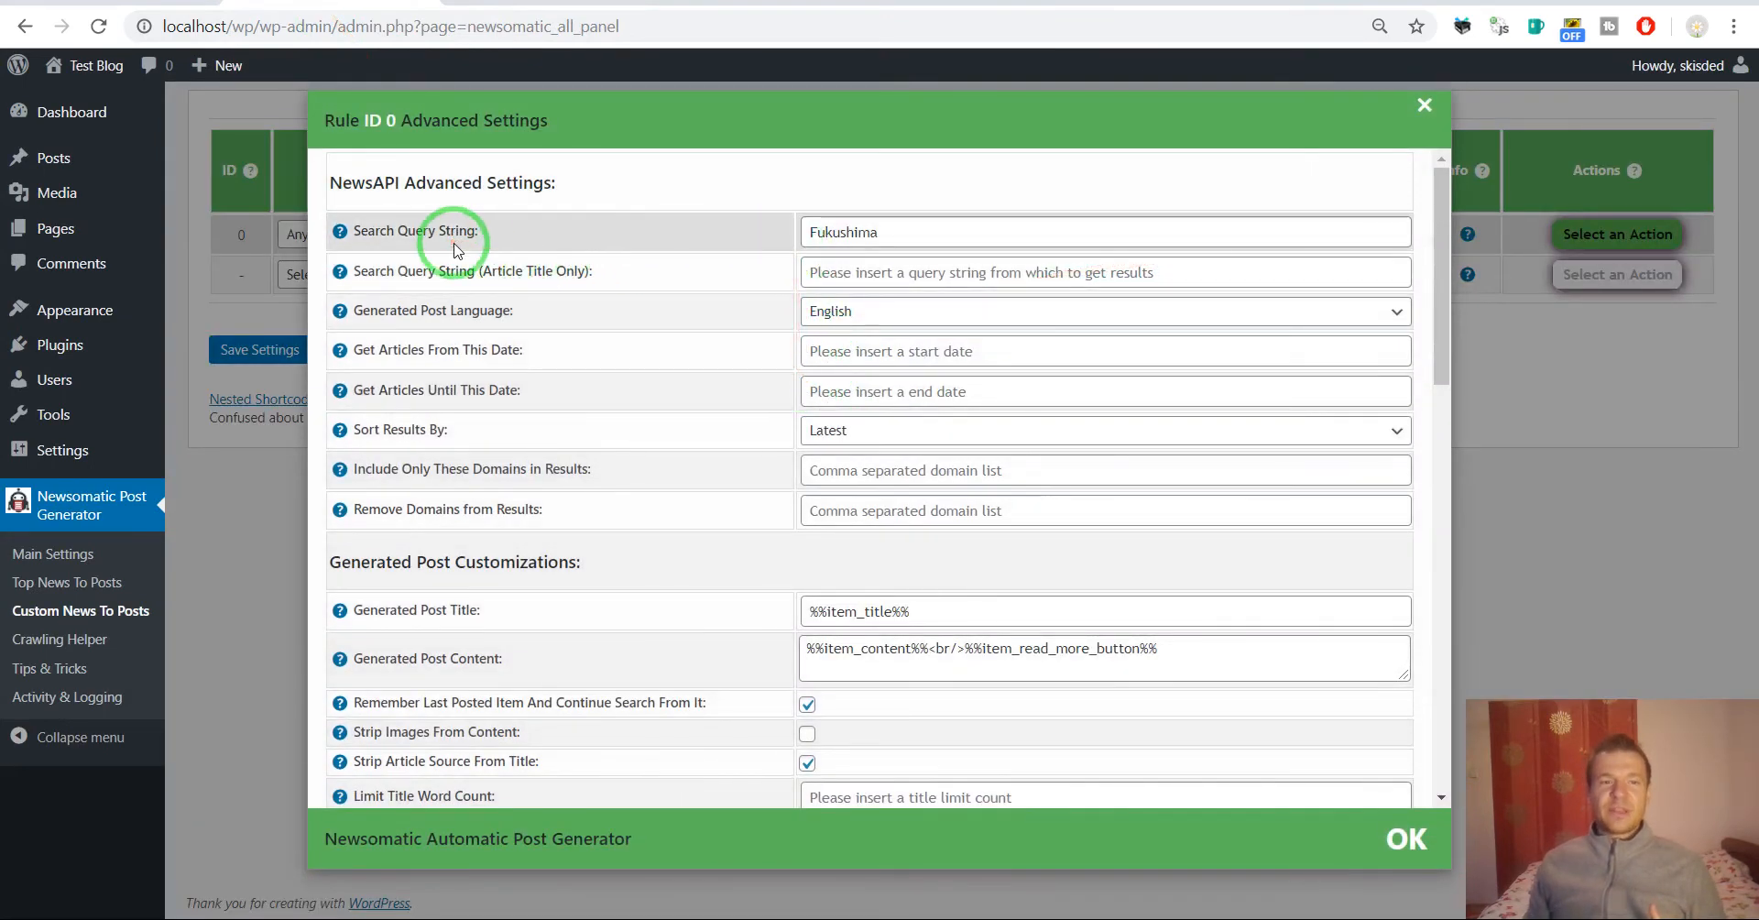
{"action": "left_click_drag", "start_coordinate": [358, 273], "coordinate": [583, 264]}
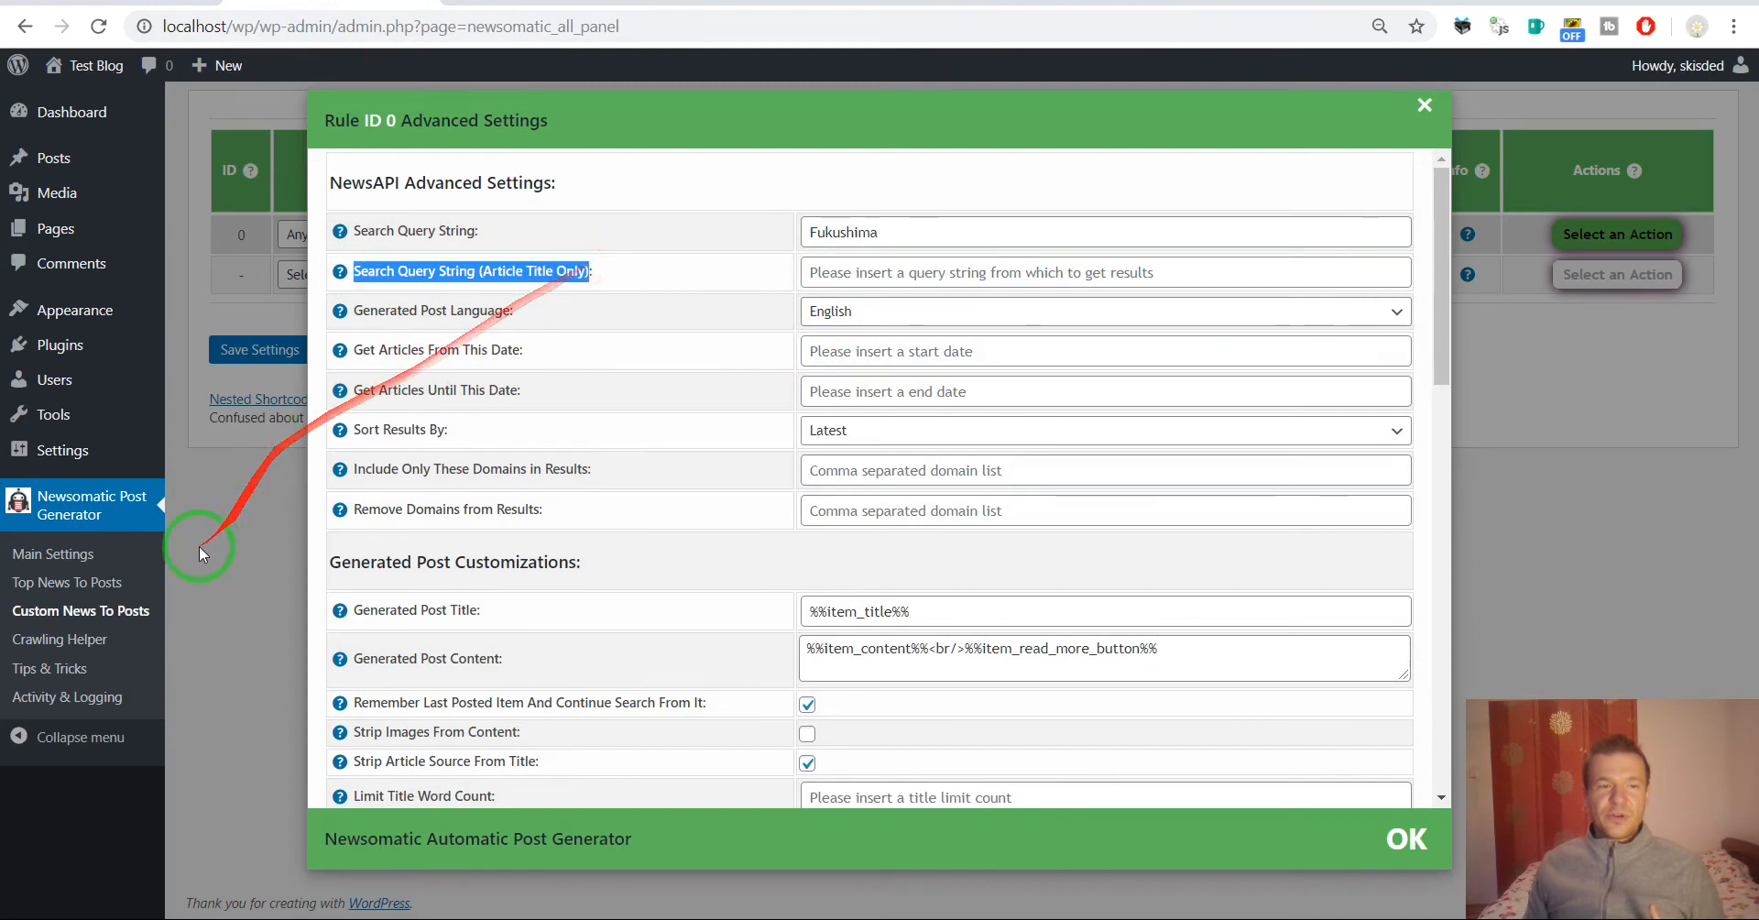
{"action": "left_click", "coordinate": [399, 295]}
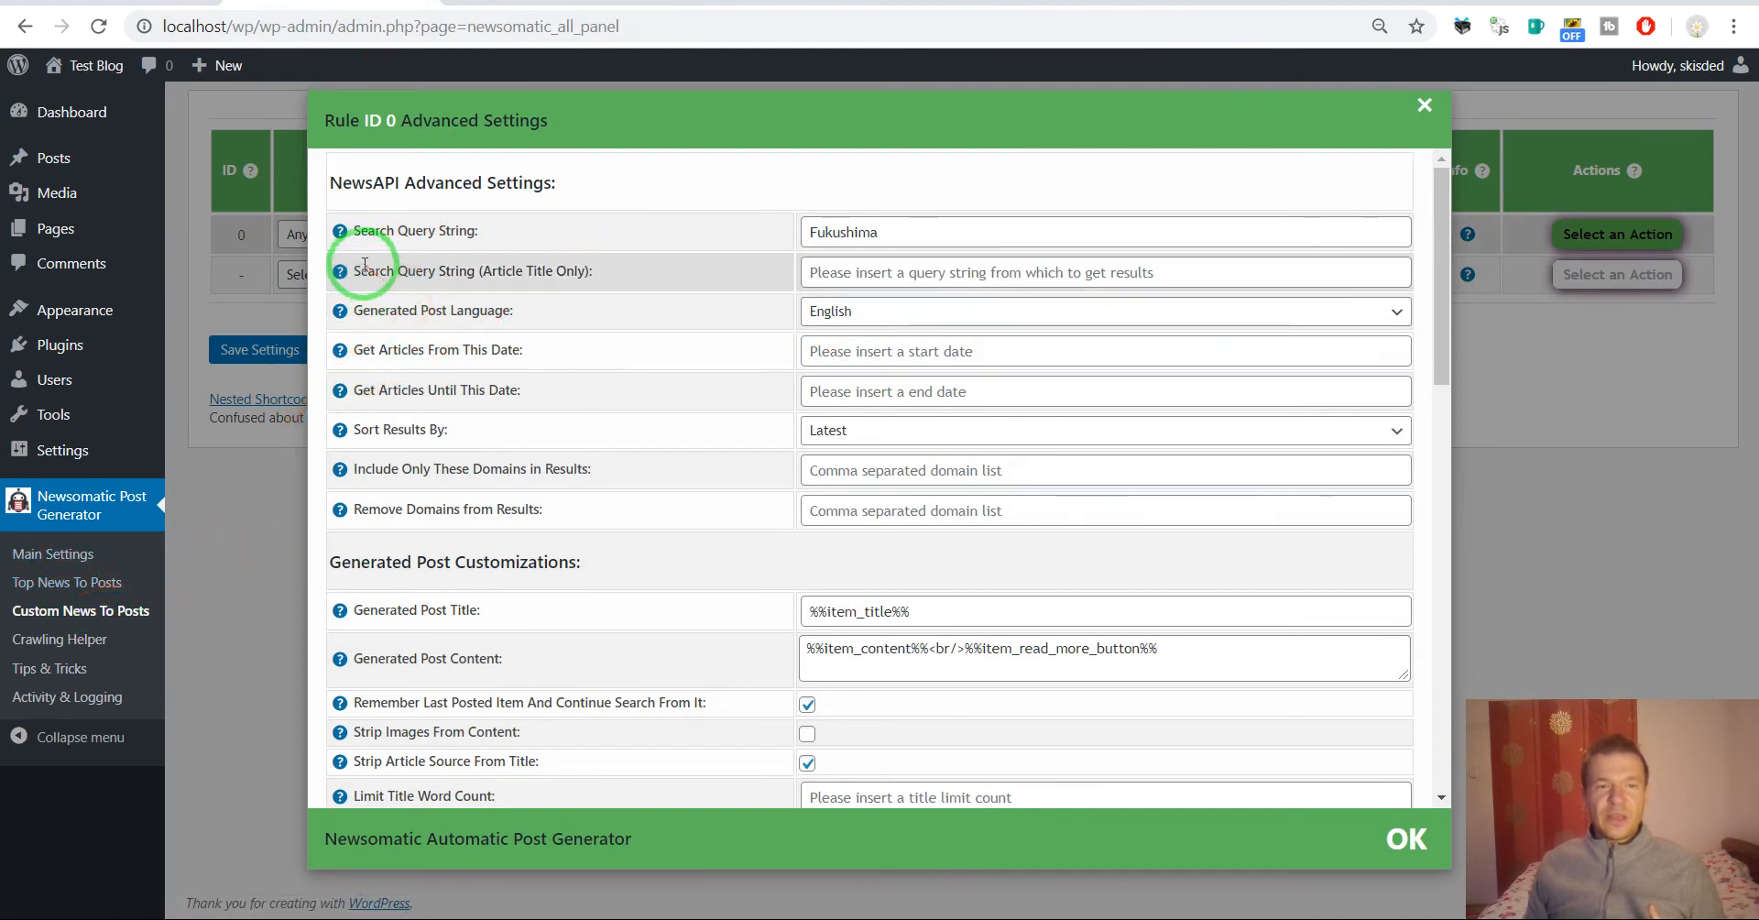
{"action": "left_click_drag", "start_coordinate": [364, 264], "coordinate": [505, 271]}
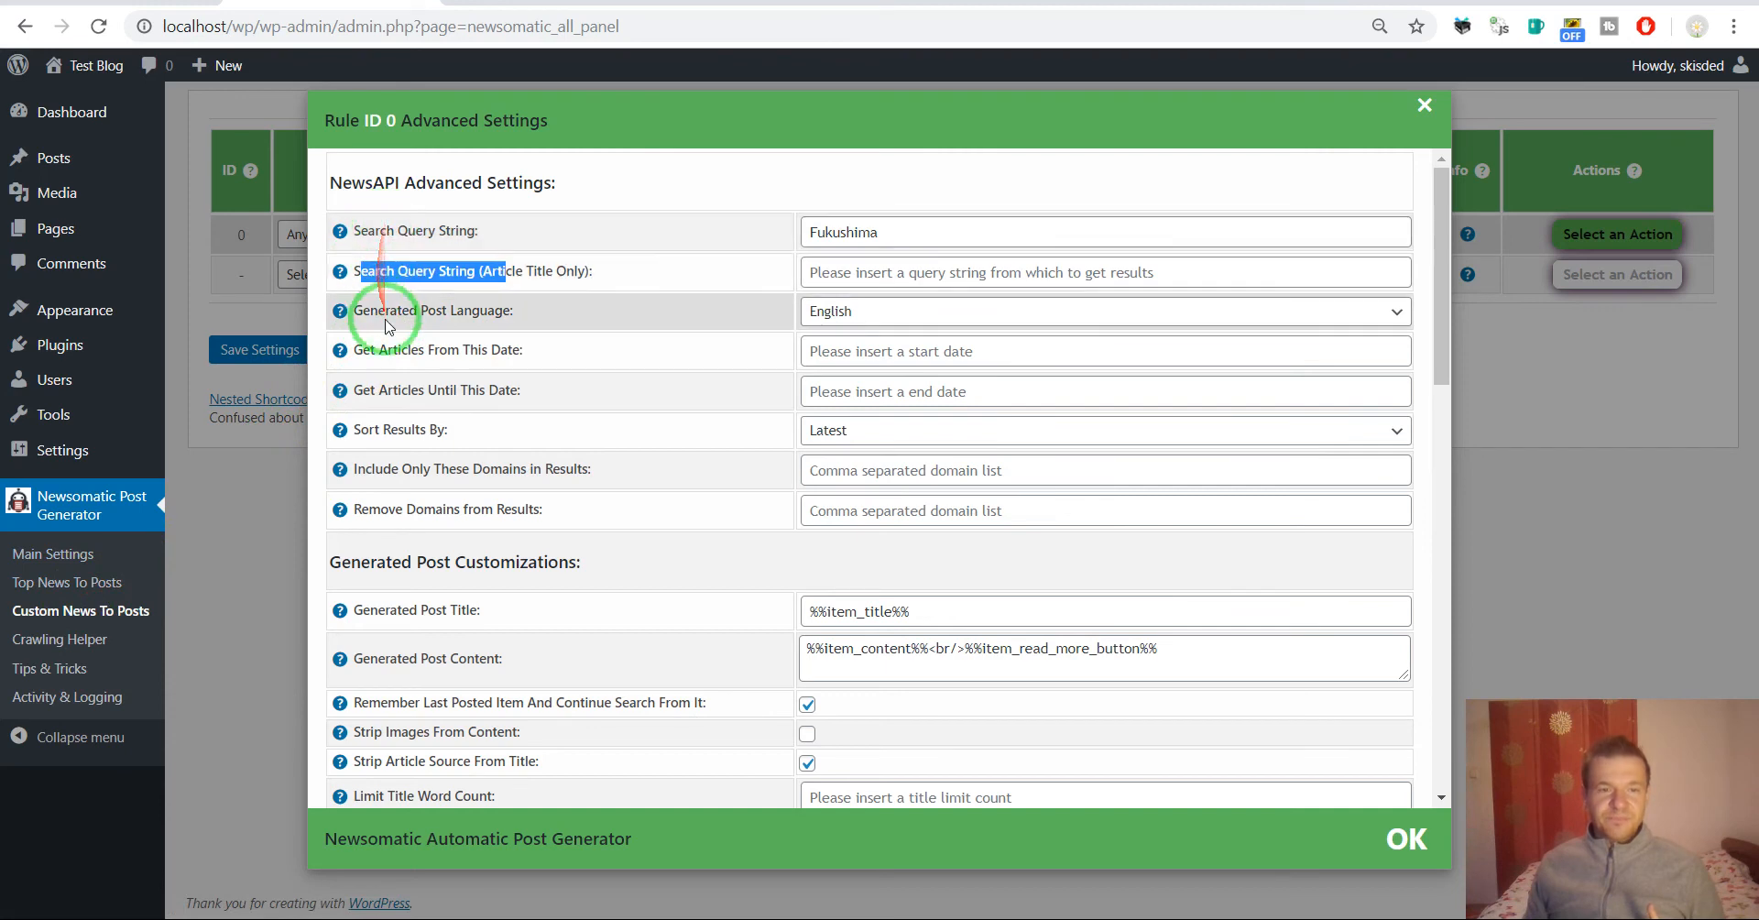
{"action": "left_click_drag", "start_coordinate": [523, 270], "coordinate": [566, 267]}
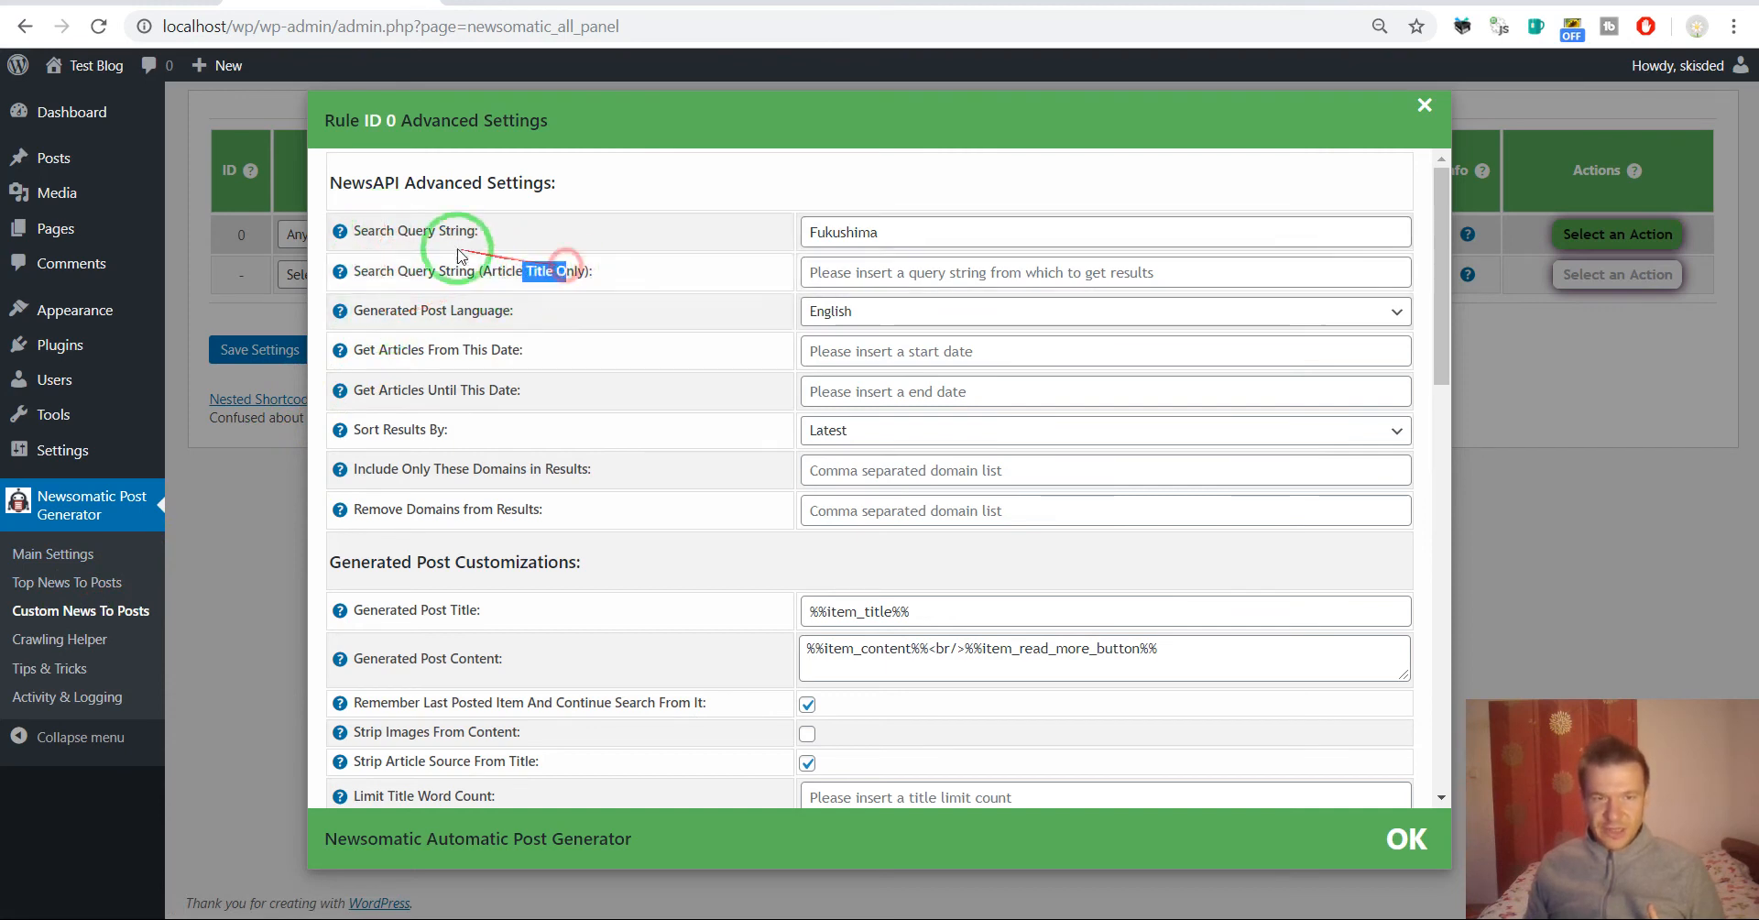
{"action": "left_click_drag", "start_coordinate": [386, 230], "coordinate": [459, 232]}
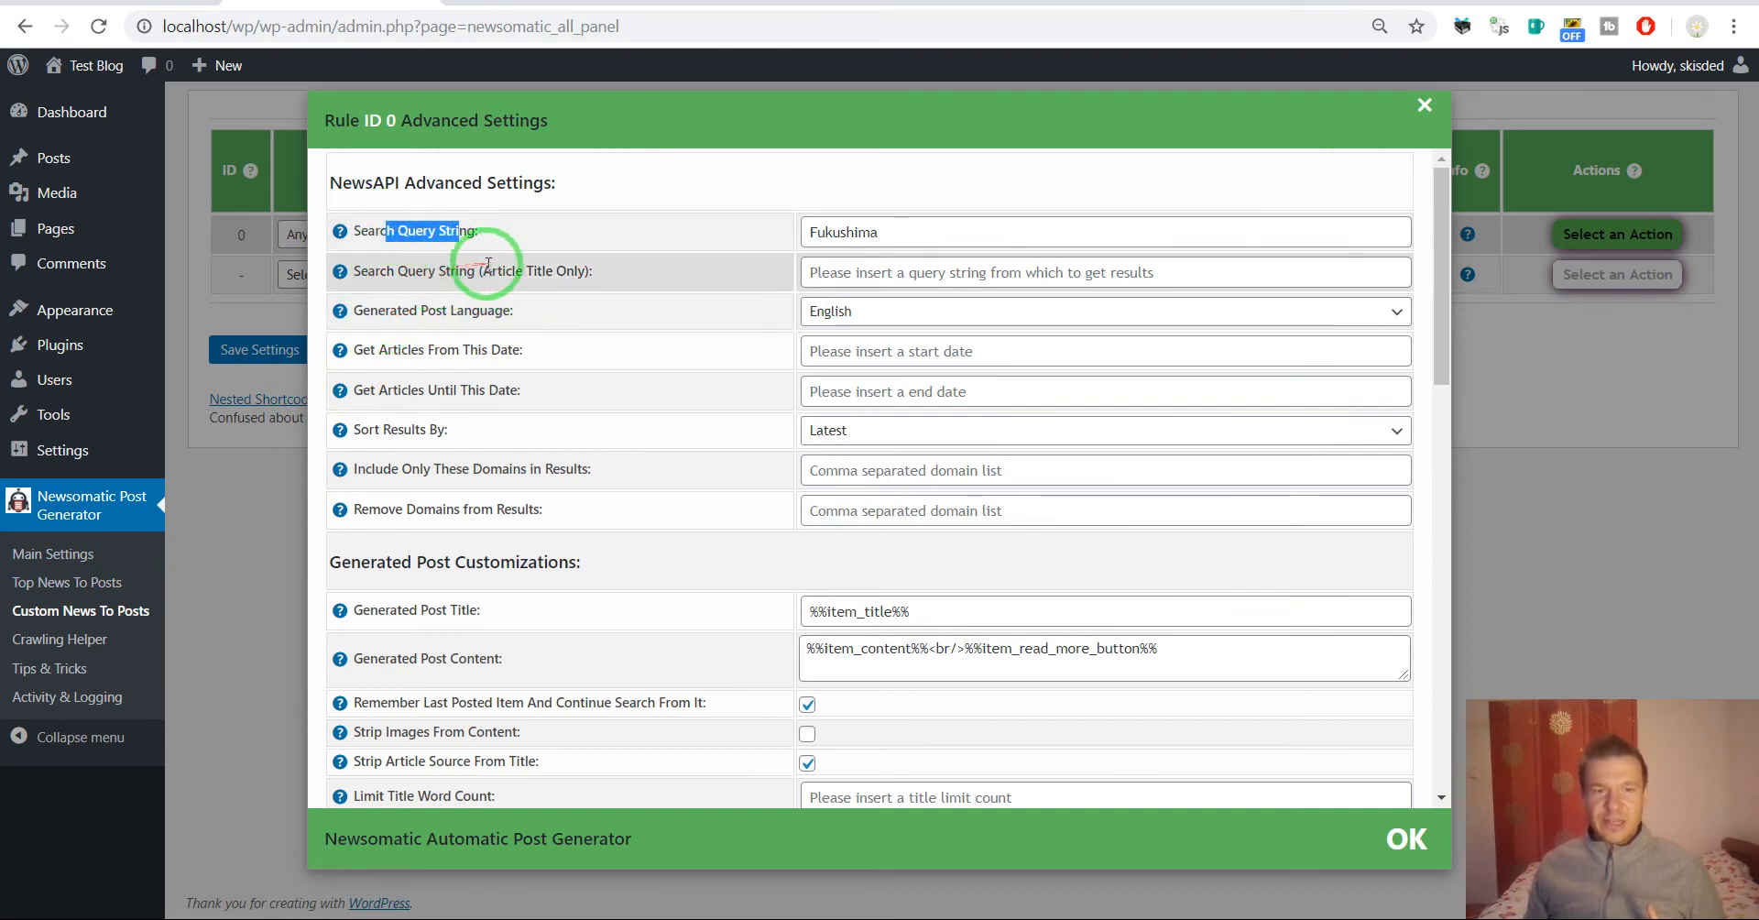
Examine the custom rule's post language, start and end date, and result sorting options
{"action": "left_click_drag", "start_coordinate": [364, 310], "coordinate": [501, 309]}
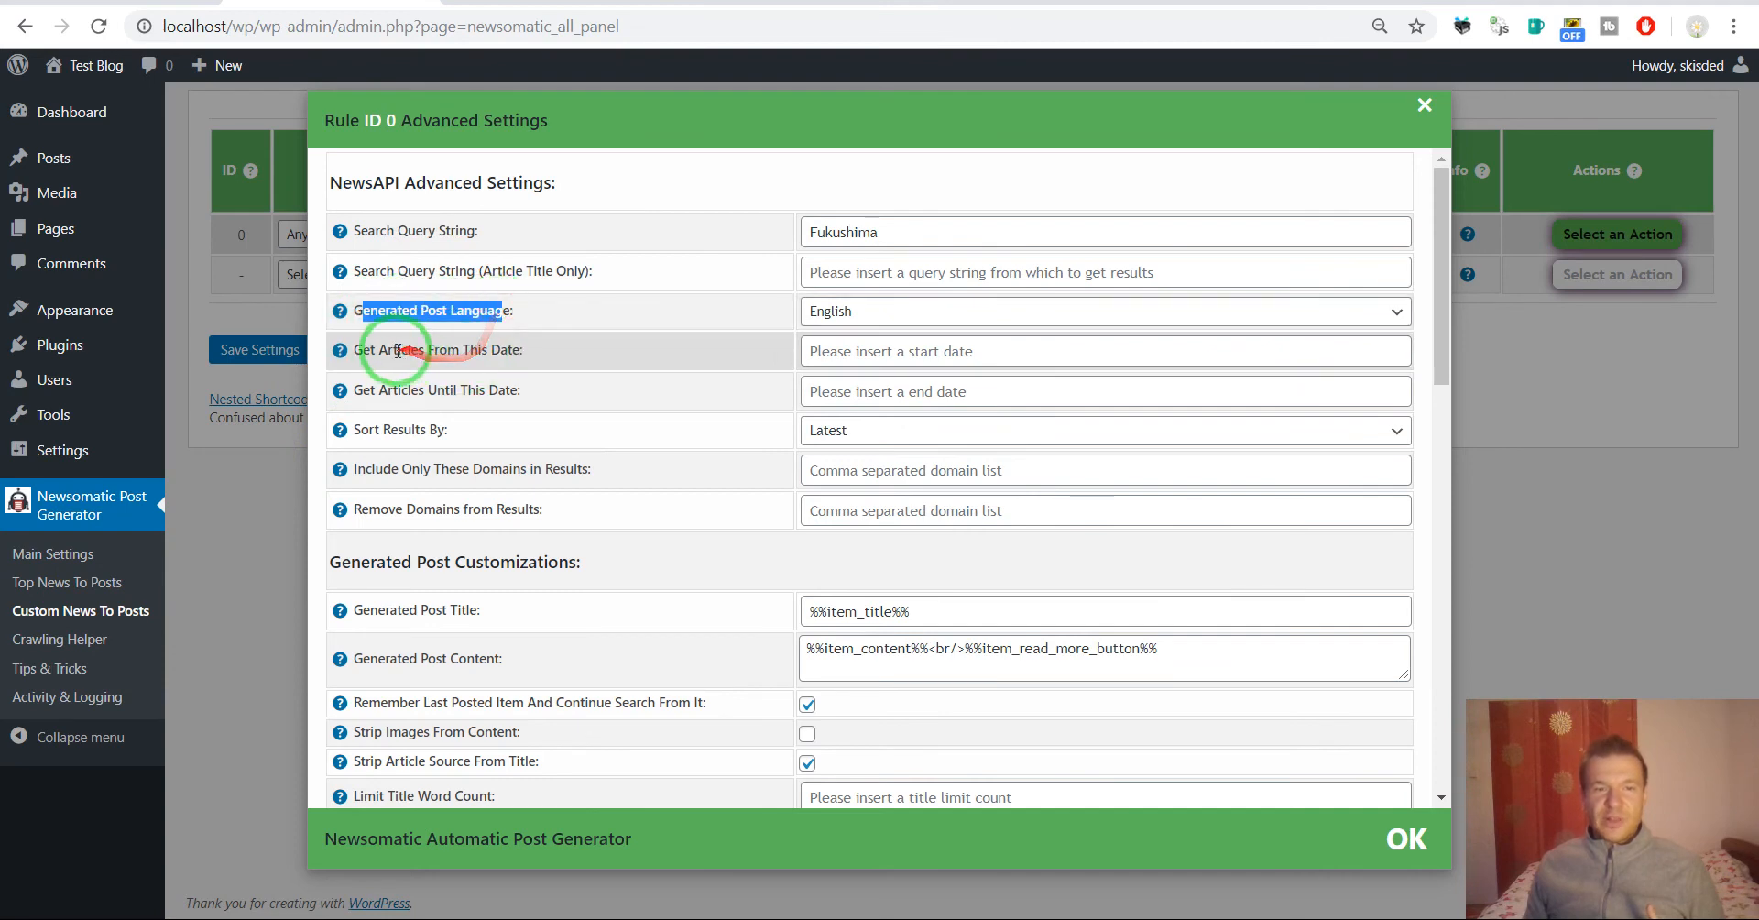
{"action": "left_click_drag", "start_coordinate": [363, 349], "coordinate": [446, 346]}
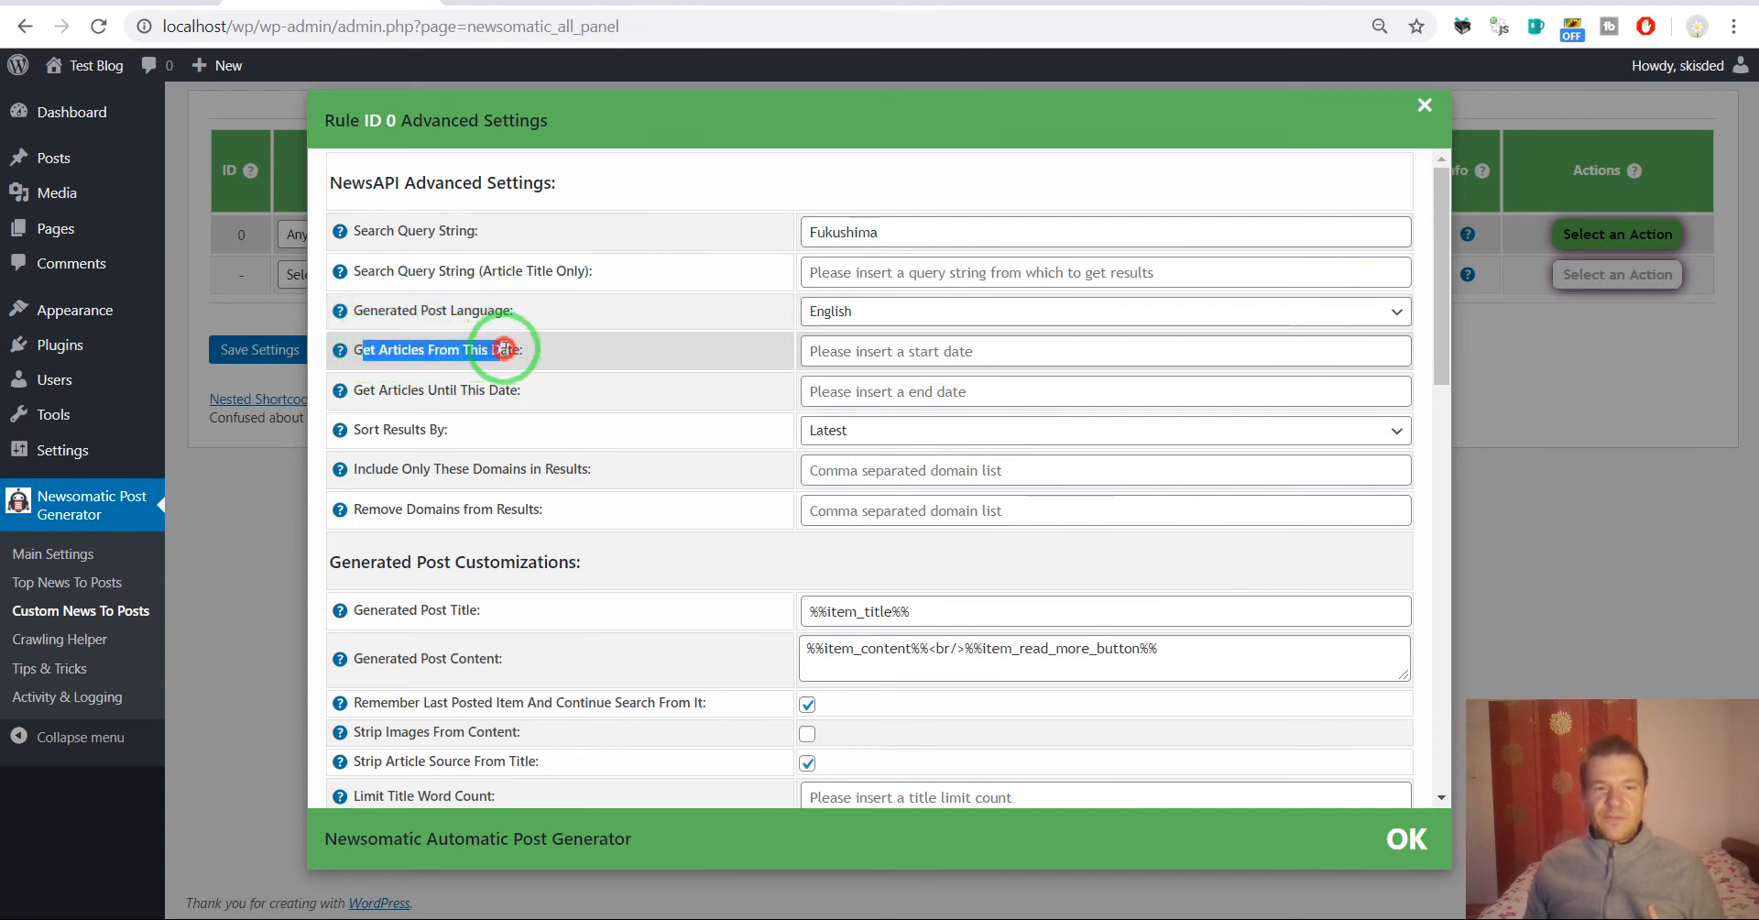
{"action": "left_click_drag", "start_coordinate": [370, 390], "coordinate": [485, 389]}
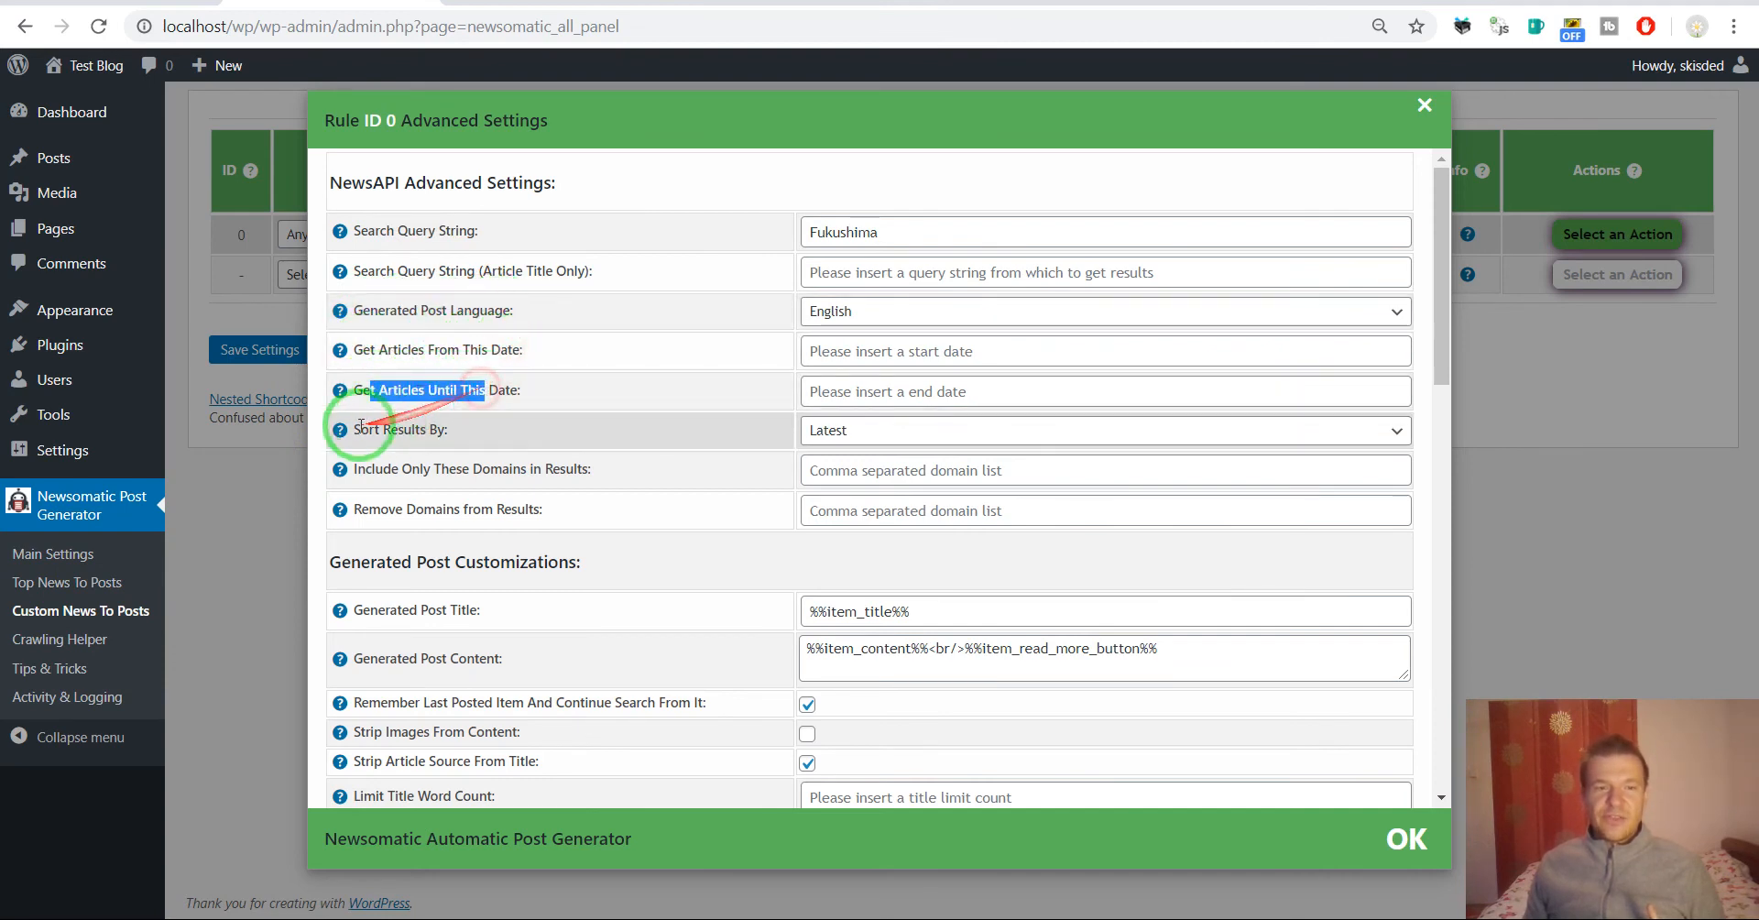
{"action": "left_click_drag", "start_coordinate": [361, 424], "coordinate": [495, 427]}
{"action": "left_click", "coordinate": [804, 433]}
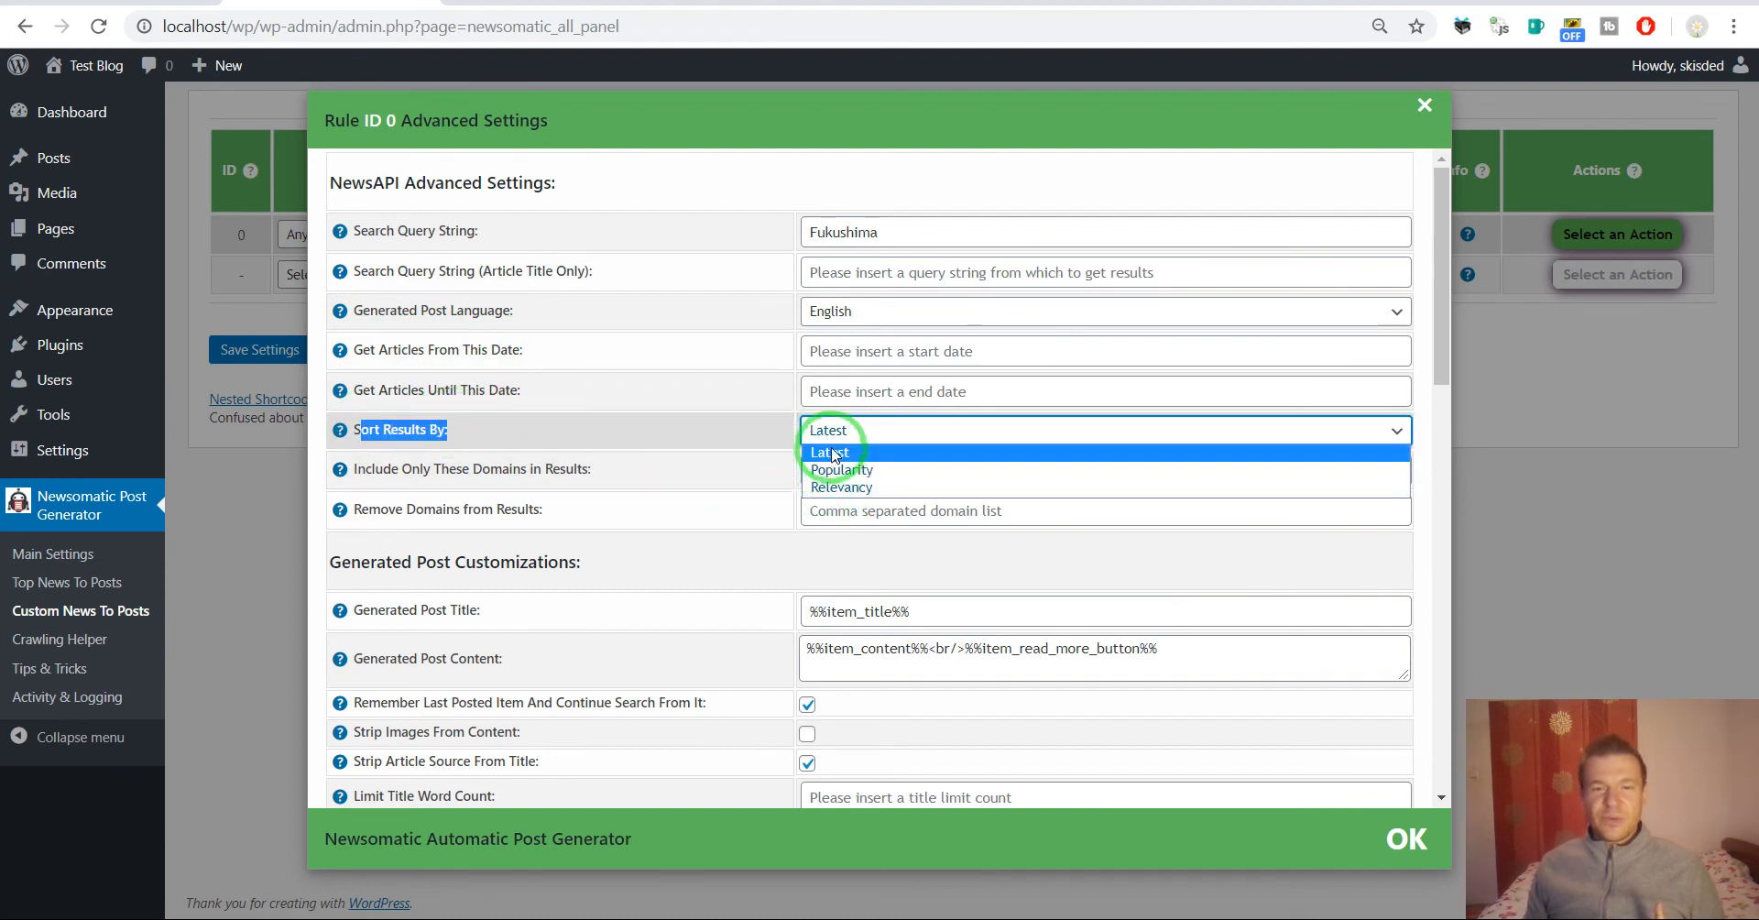
Examine the custom rule's domain include and exclude options, read the include option's help text, and close the settings
{"action": "left_click_drag", "start_coordinate": [391, 469], "coordinate": [557, 471]}
{"action": "left_click_drag", "start_coordinate": [380, 510], "coordinate": [540, 505]}
{"action": "left_click", "coordinate": [901, 469]}
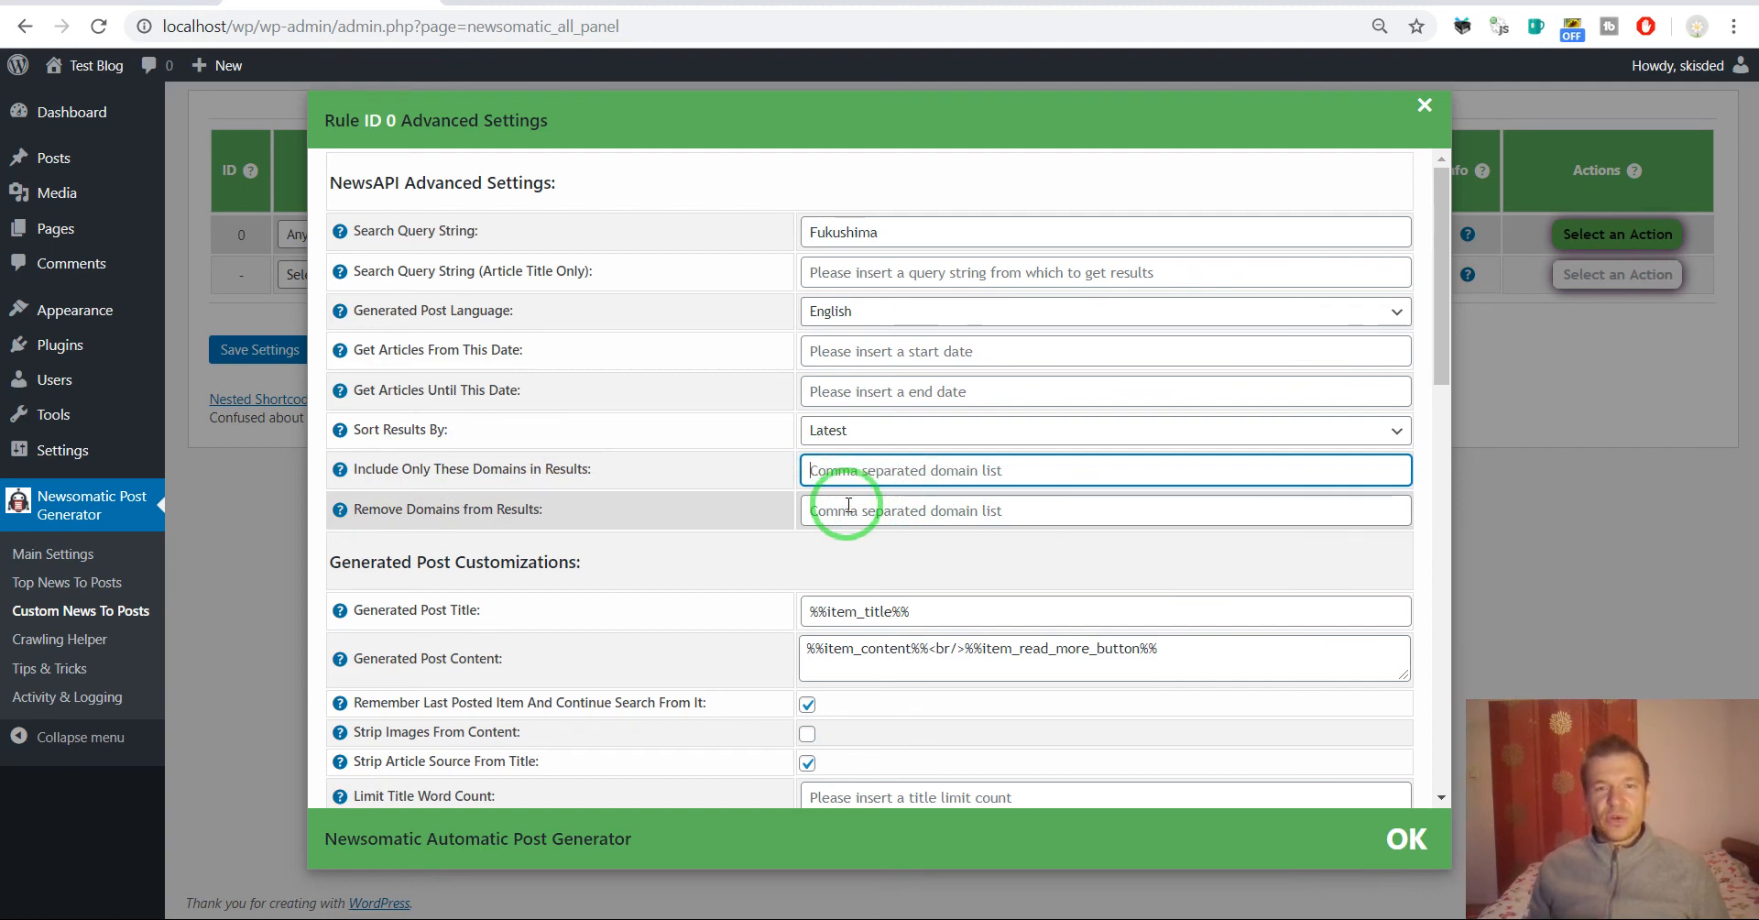
{"action": "mouse_move", "coordinate": [336, 472]}
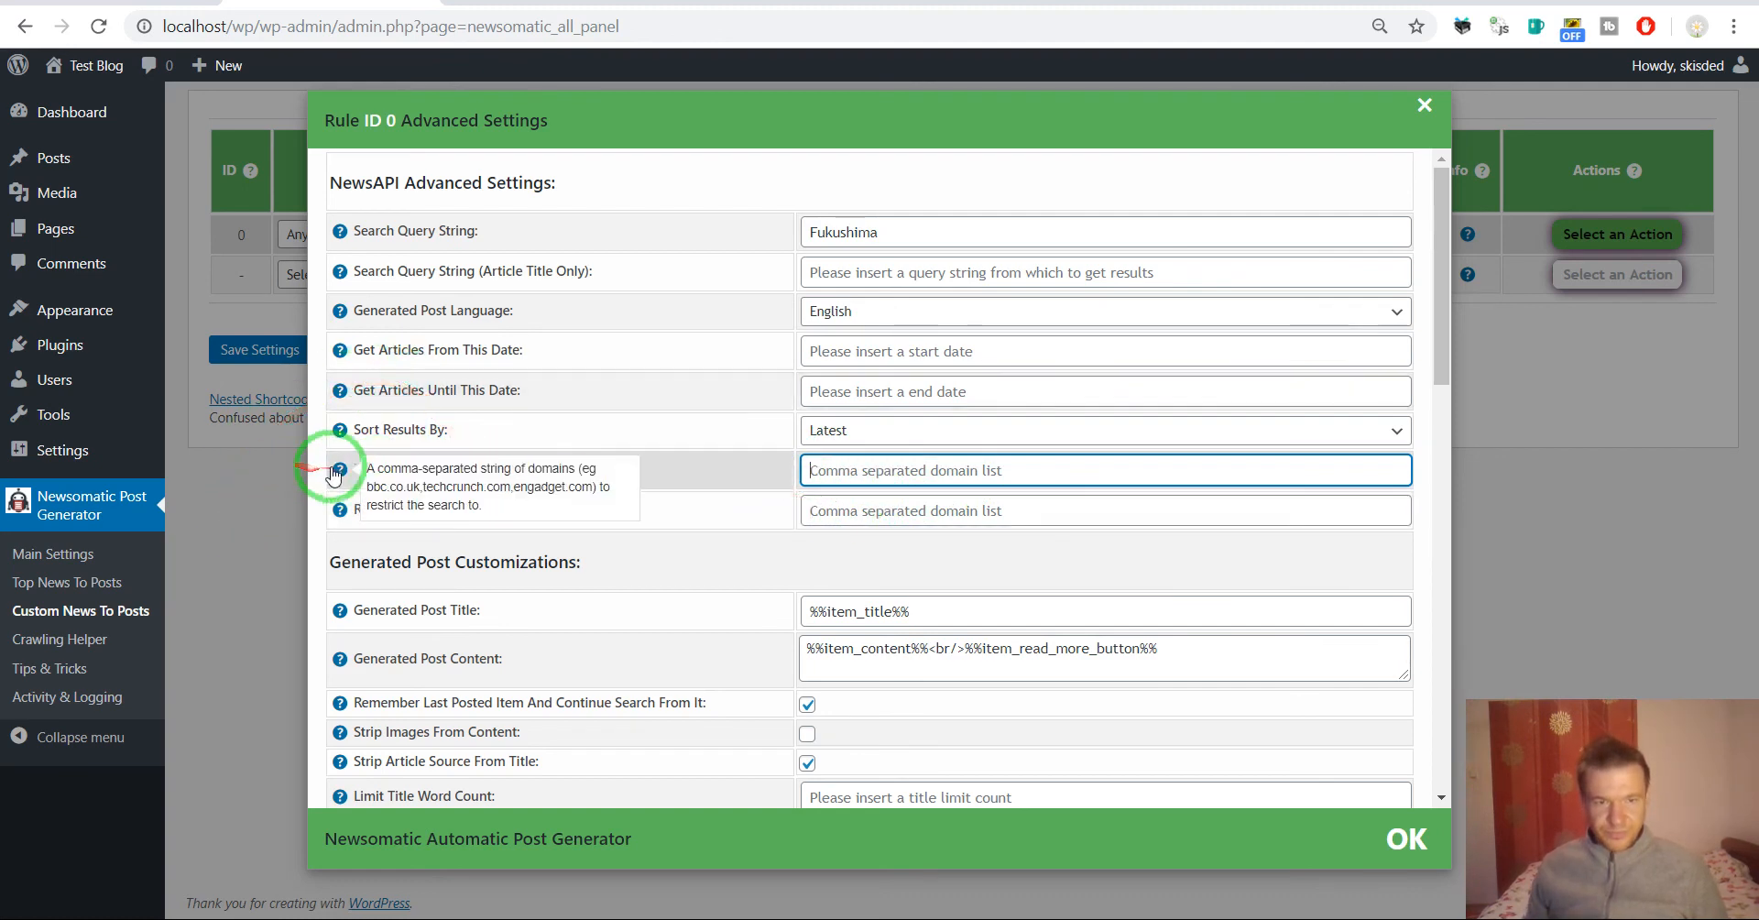
{"action": "left_click", "coordinate": [509, 490]}
{"action": "mouse_move", "coordinate": [336, 474]}
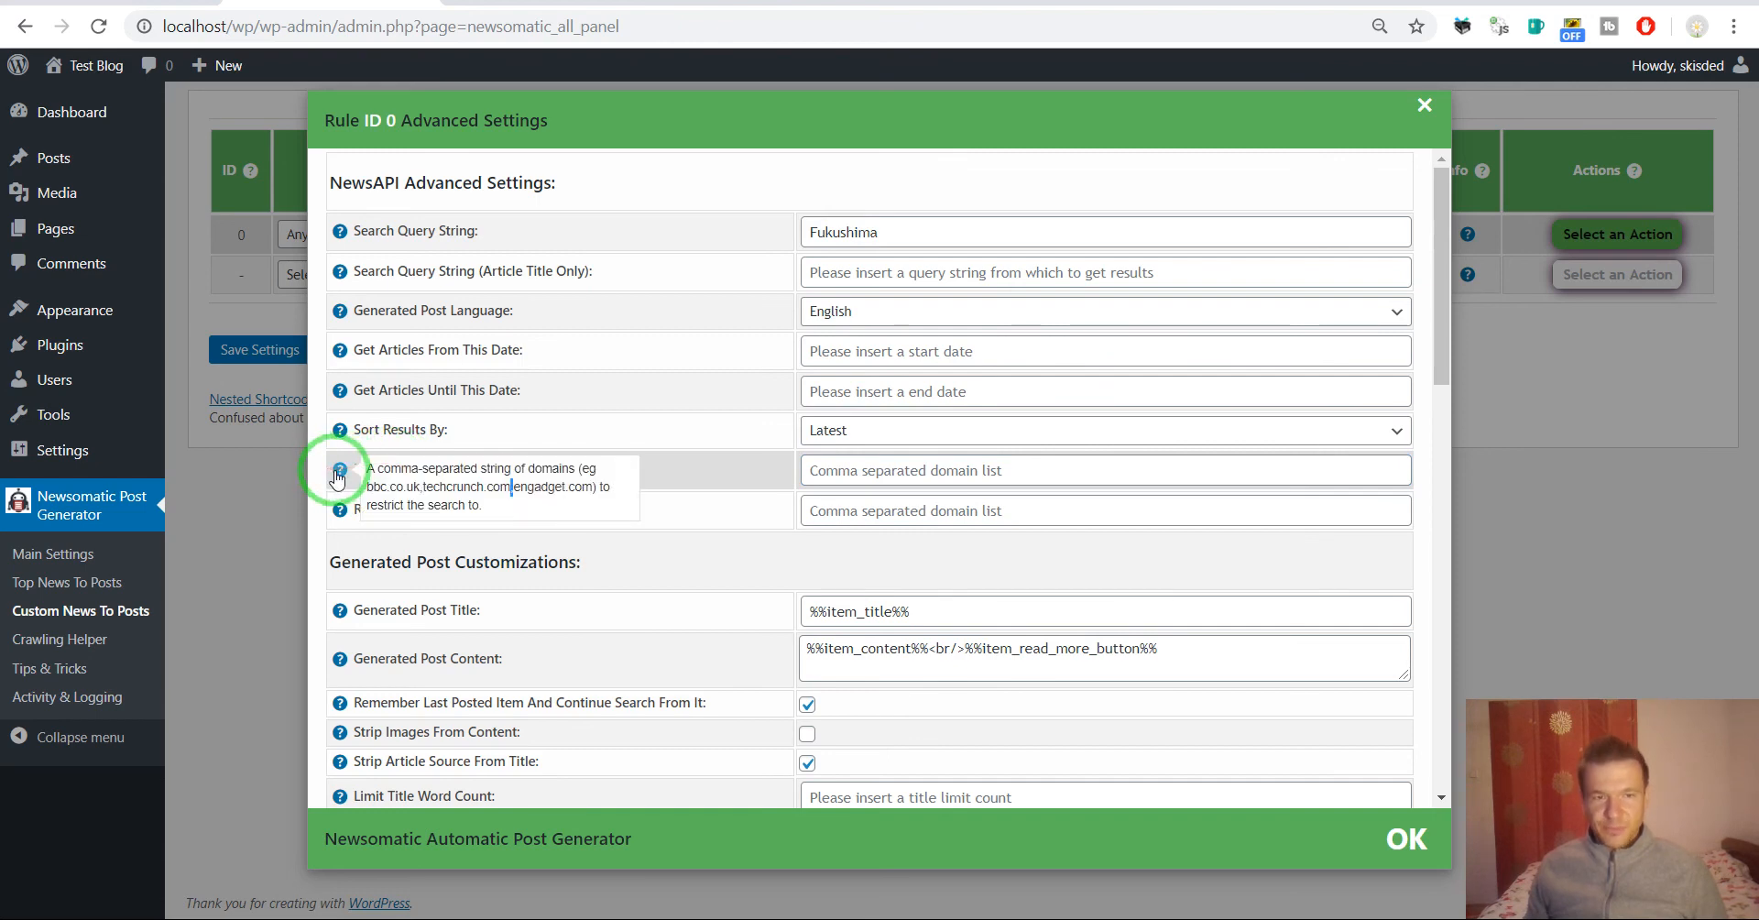
{"action": "left_click", "coordinate": [244, 502]}
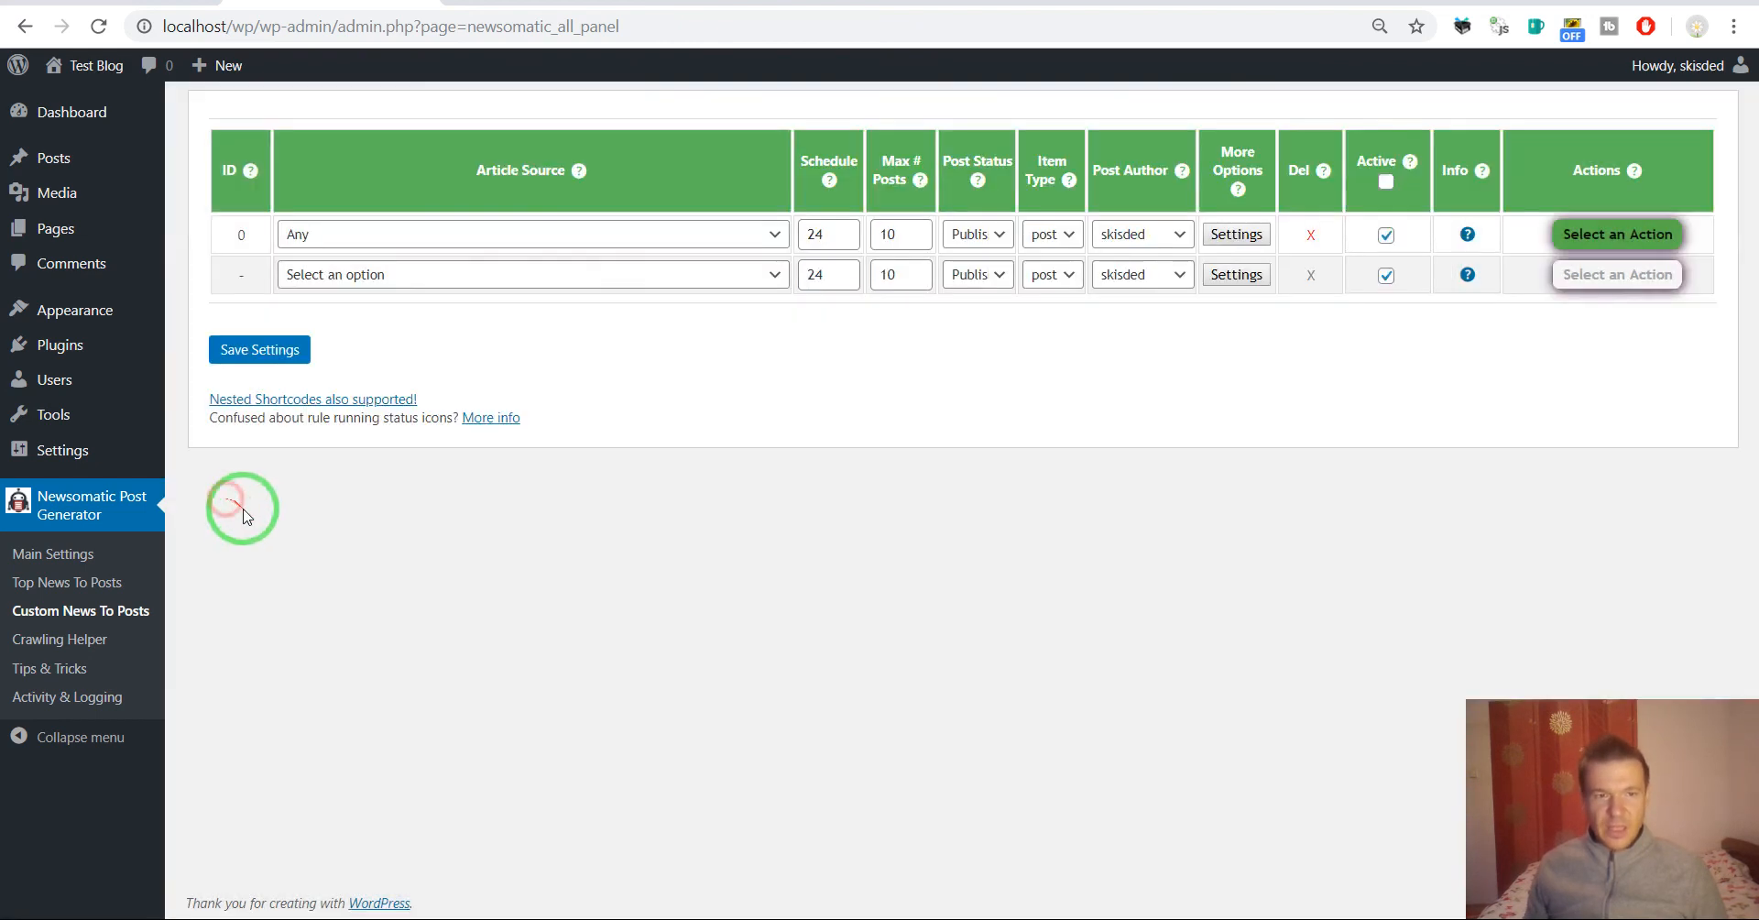
Open the advanced settings of top news rule 0 and examine its search query string and post country options
{"action": "left_click", "coordinate": [52, 594]}
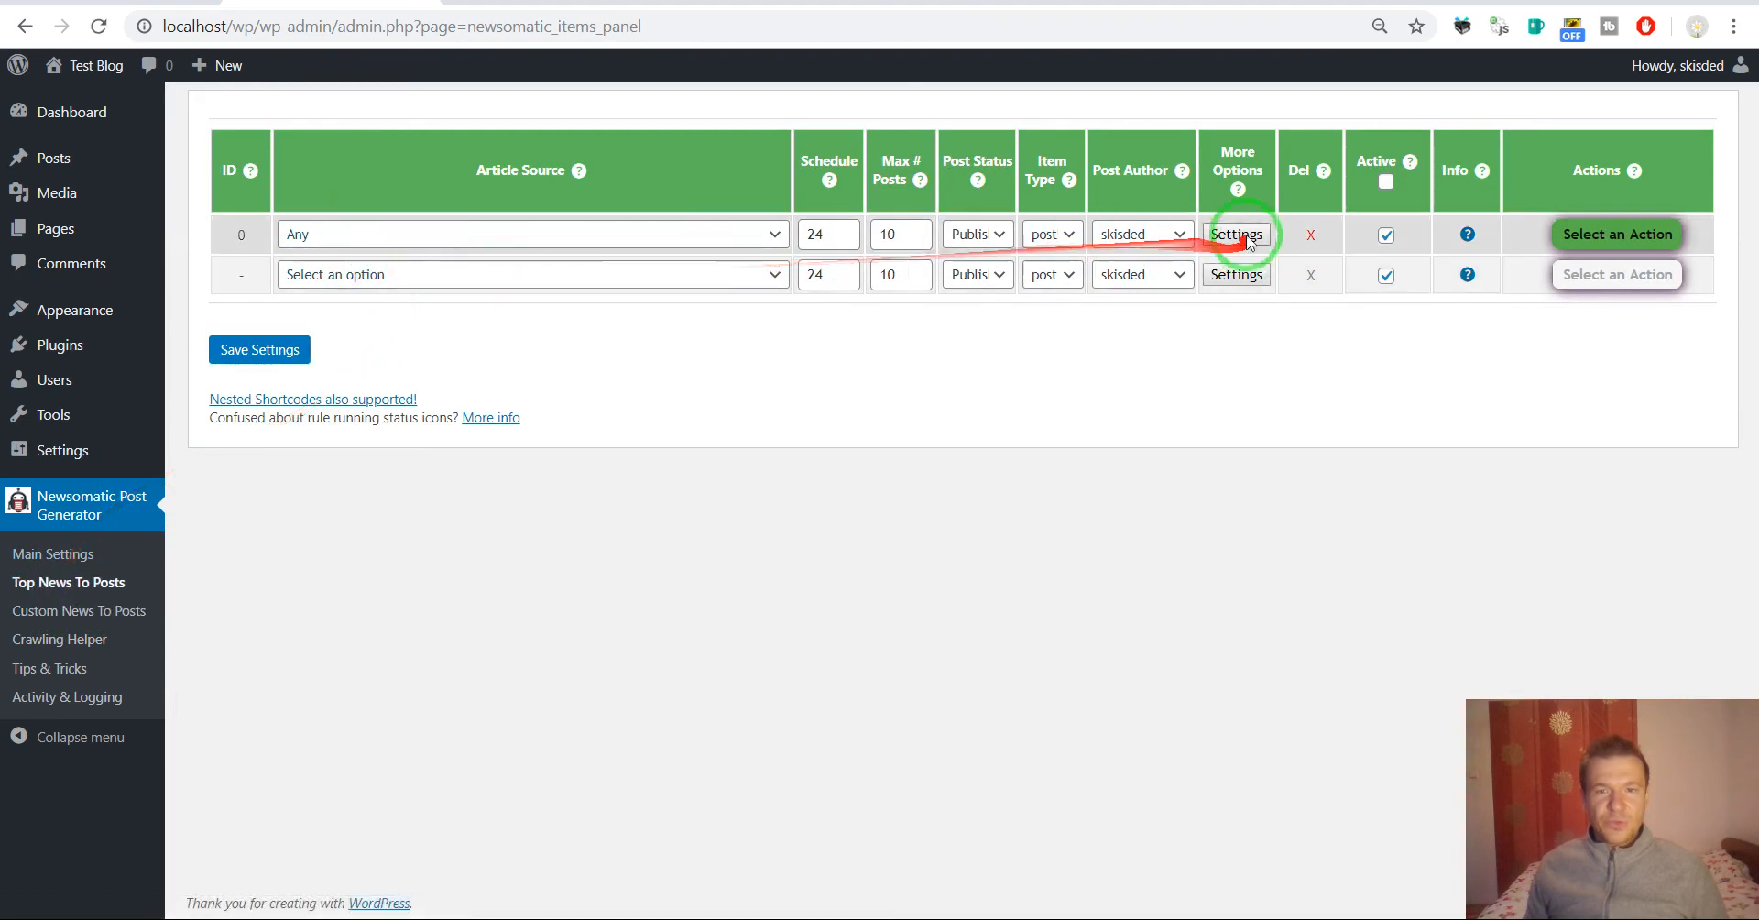
{"action": "left_click", "coordinate": [1242, 236]}
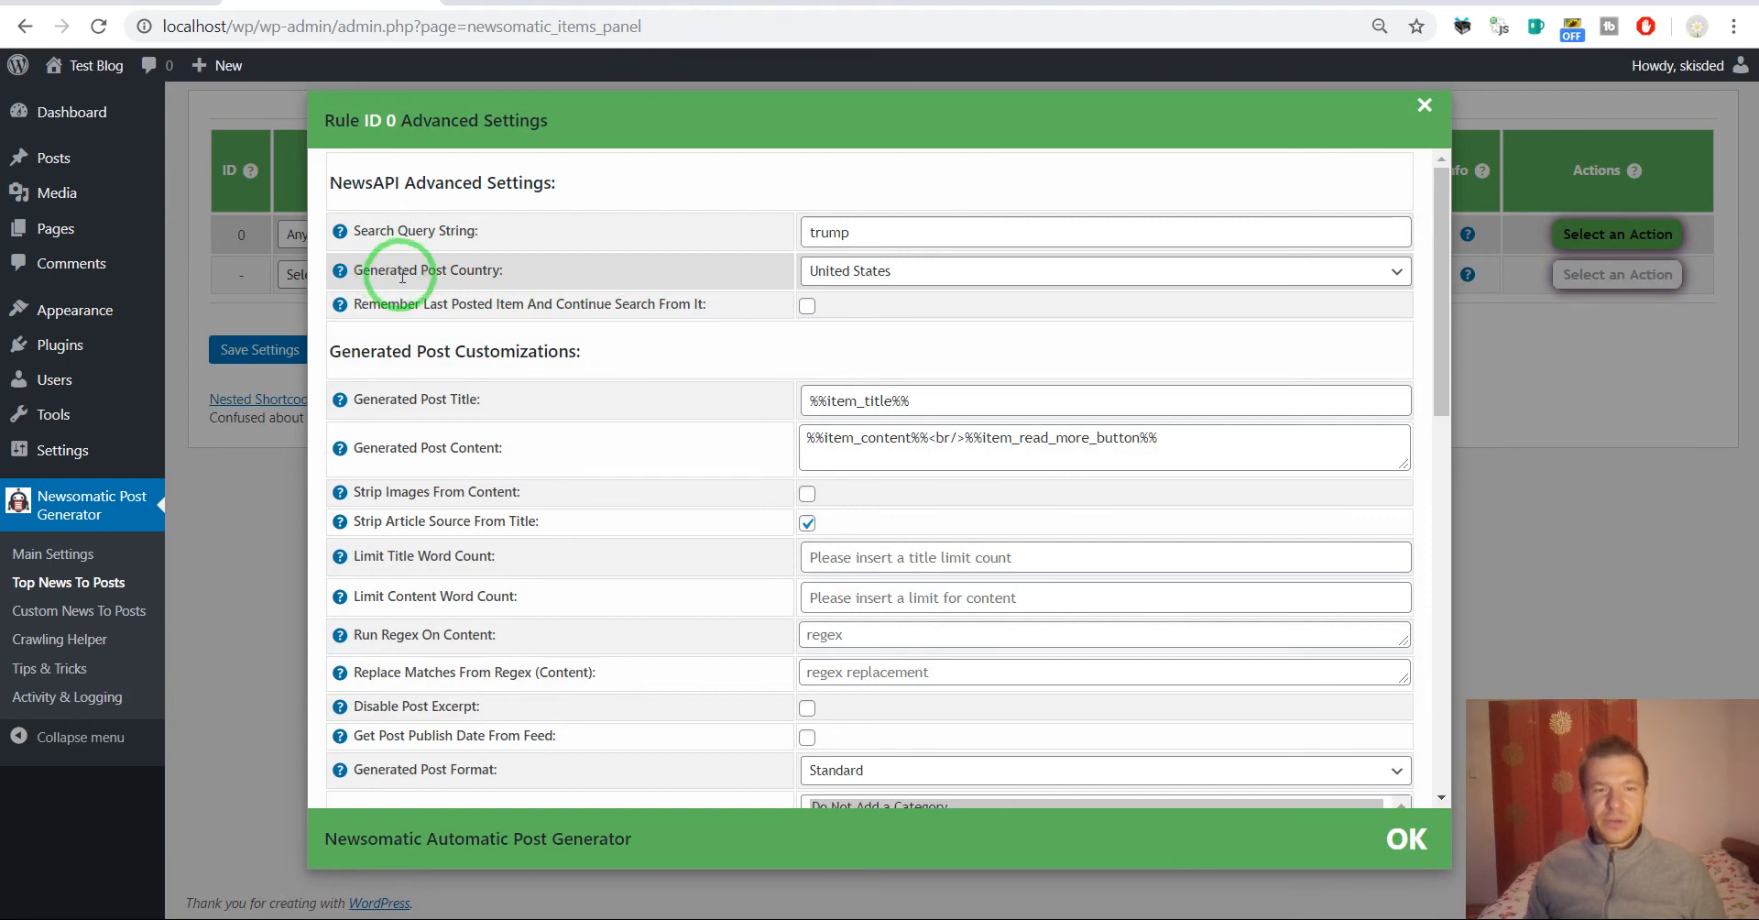
{"action": "left_click_drag", "start_coordinate": [368, 231], "coordinate": [427, 231]}
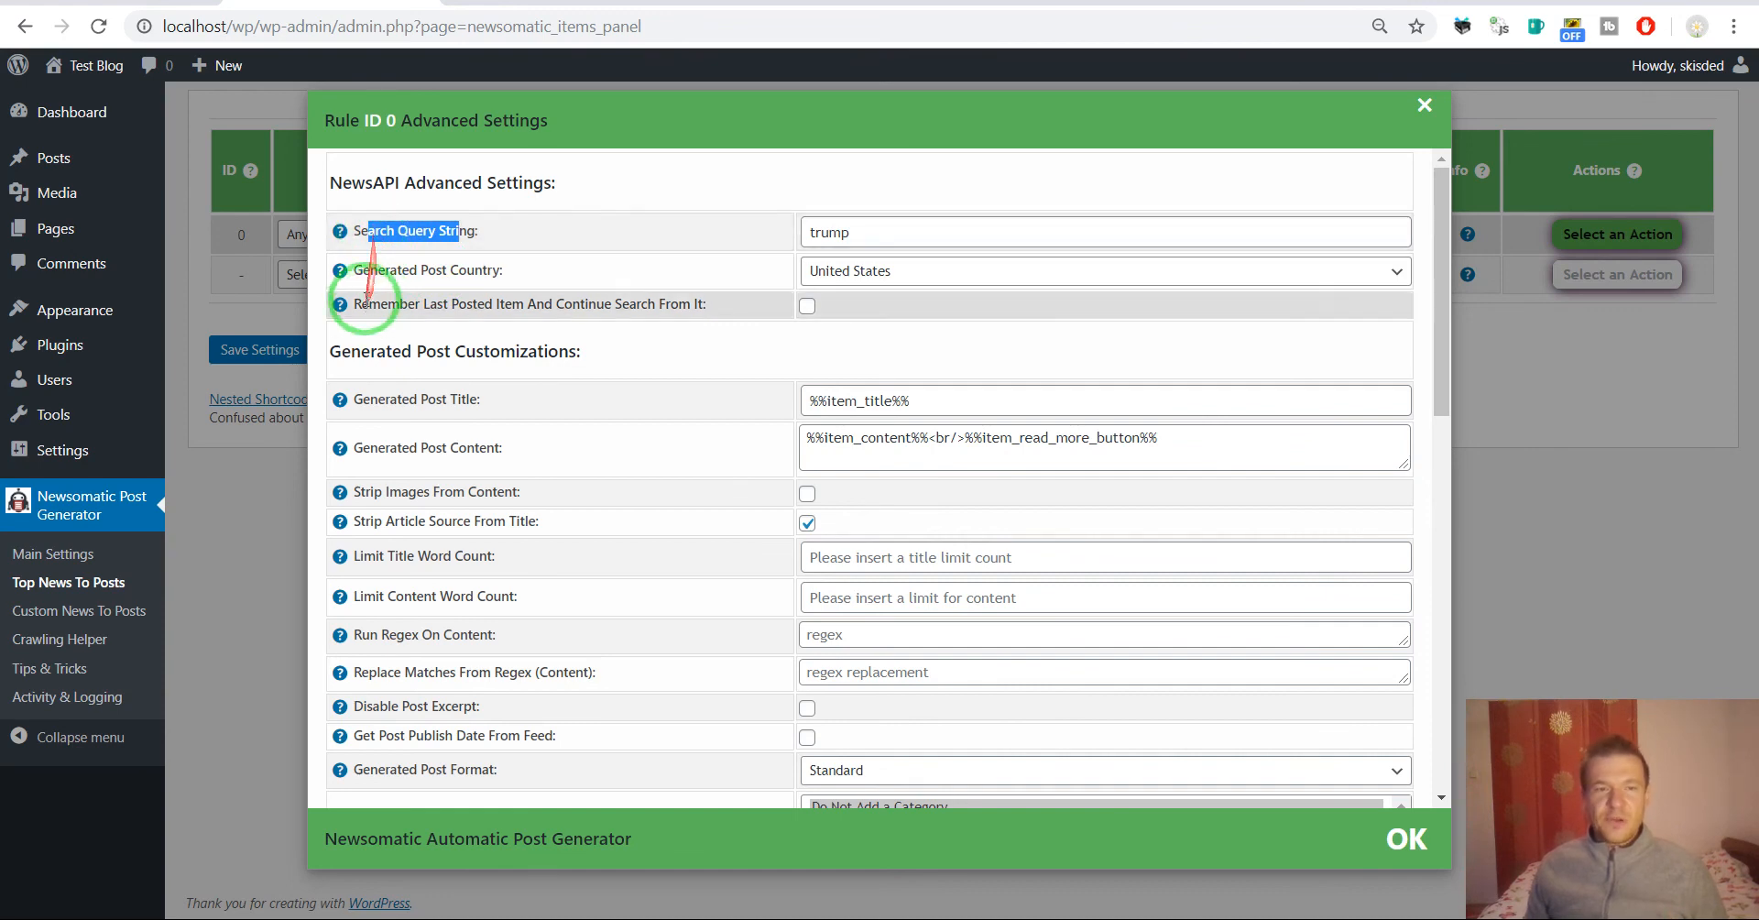
{"action": "left_click_drag", "start_coordinate": [377, 269], "coordinate": [487, 269]}
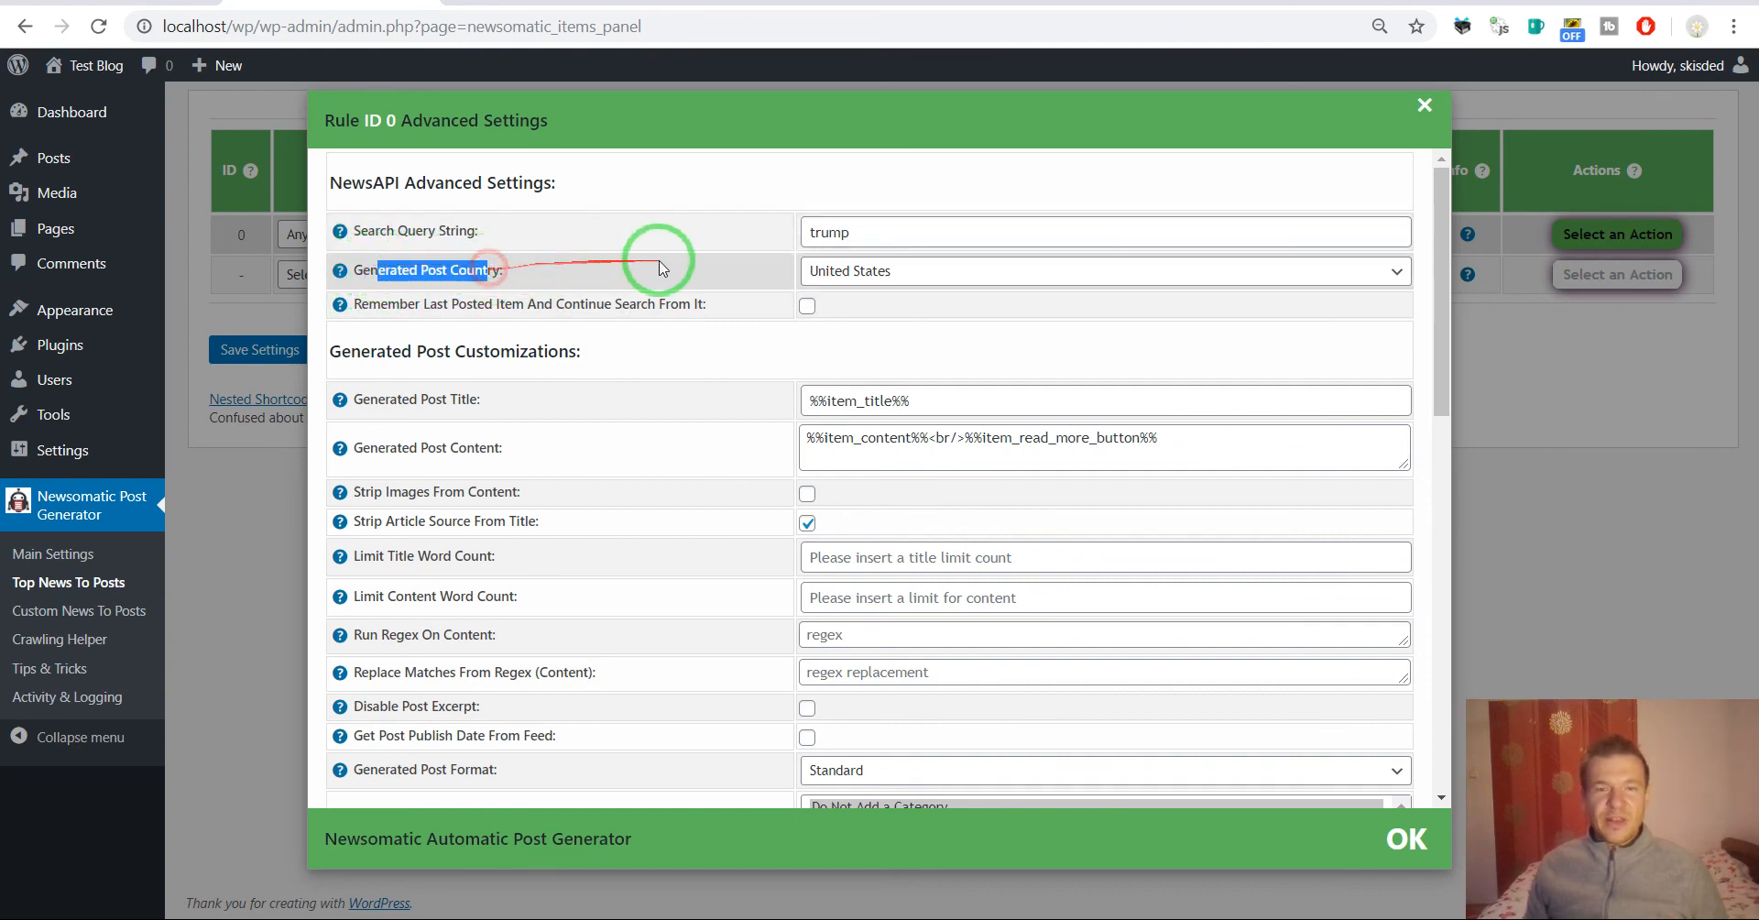
Browse the countries available for the top news rule's generated posts, keep the current choice and close the settings
{"action": "left_click", "coordinate": [852, 269]}
{"action": "scroll", "coordinate": [844, 293], "scroll_direction": "up", "scroll_amount": 10}
{"action": "scroll", "coordinate": [847, 321], "scroll_direction": "down", "scroll_amount": 3}
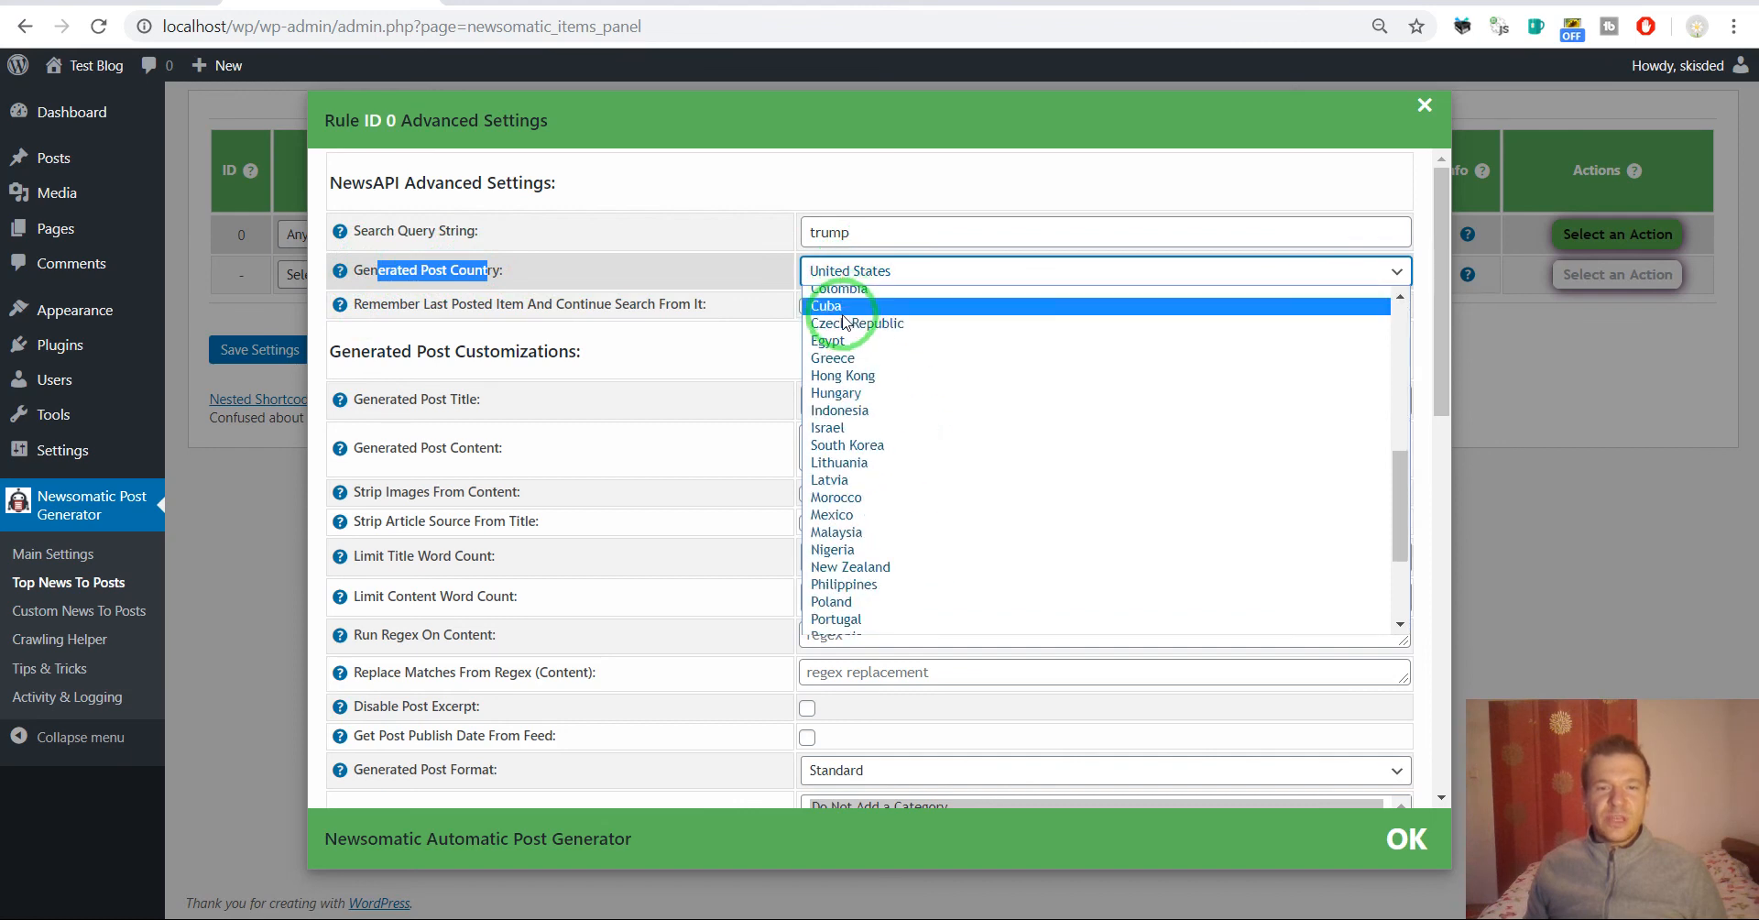
{"action": "scroll", "coordinate": [843, 325], "scroll_direction": "down", "scroll_amount": 2}
{"action": "left_click", "coordinate": [645, 271]}
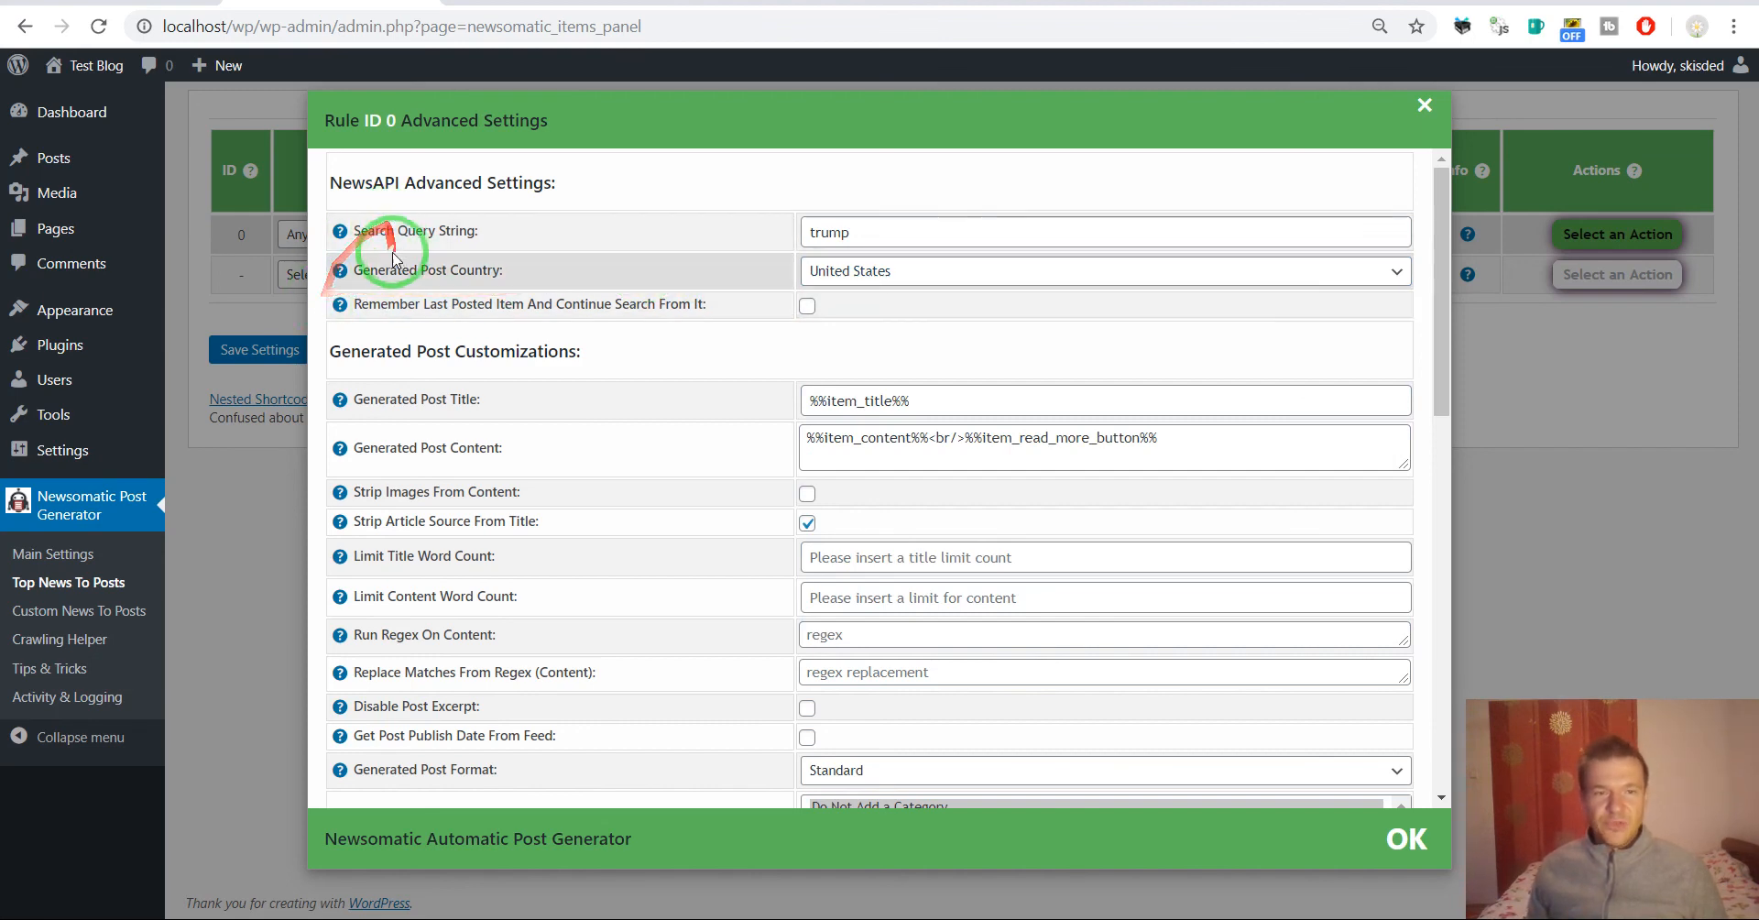
{"action": "left_click", "coordinate": [290, 319]}
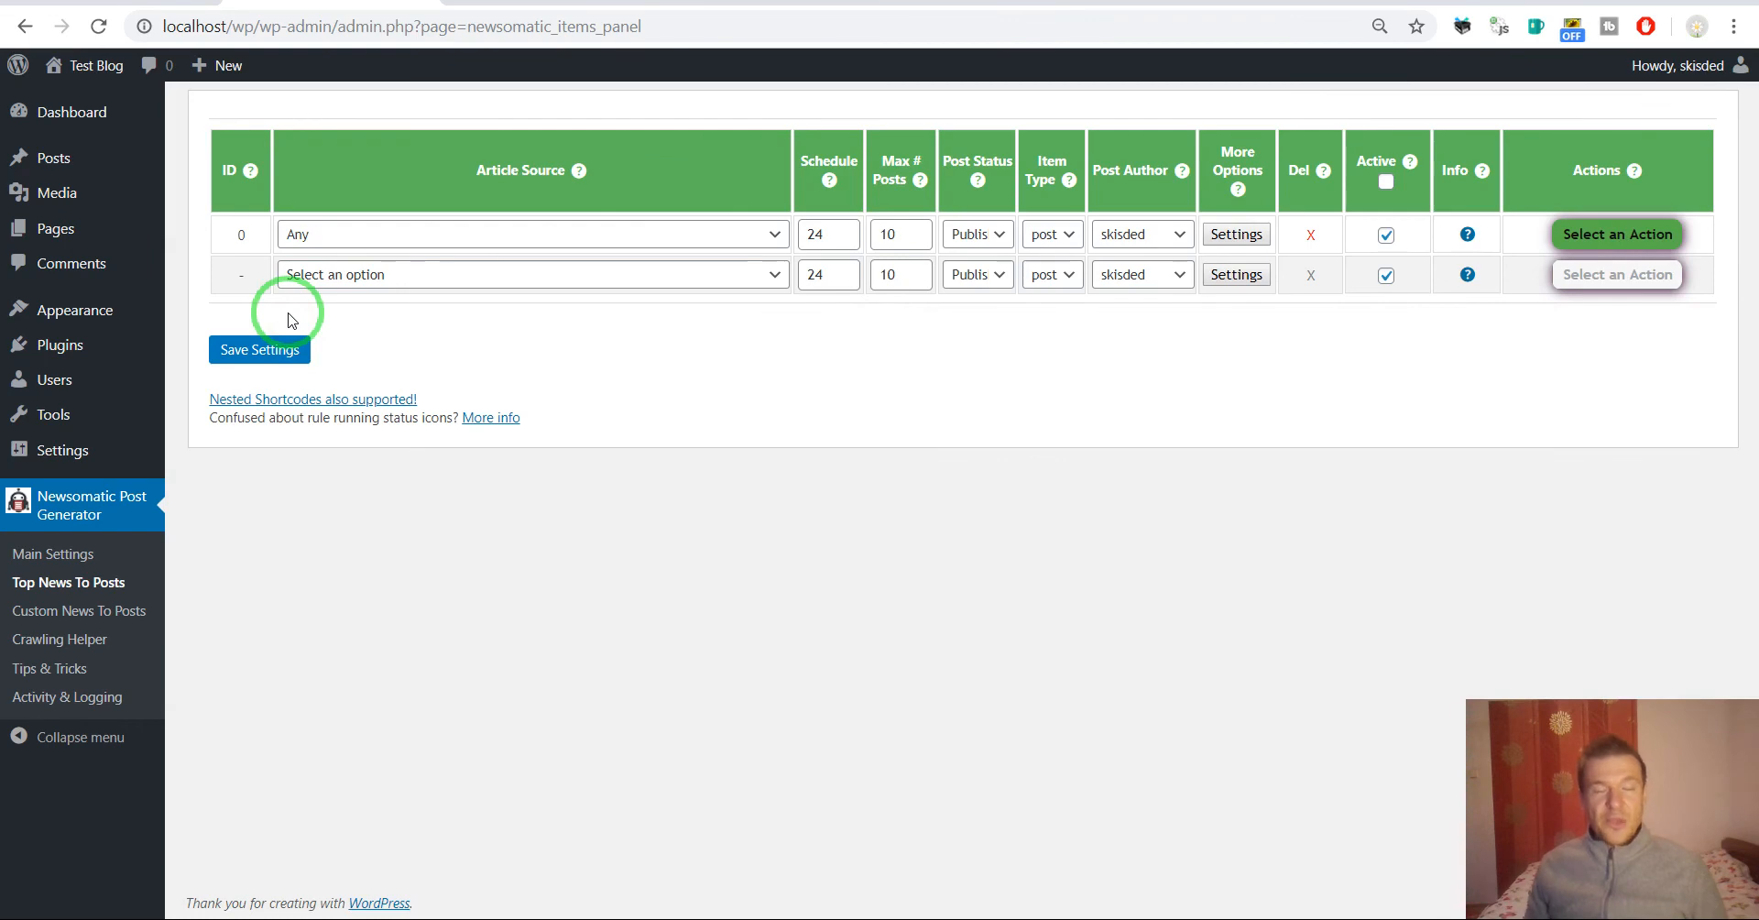